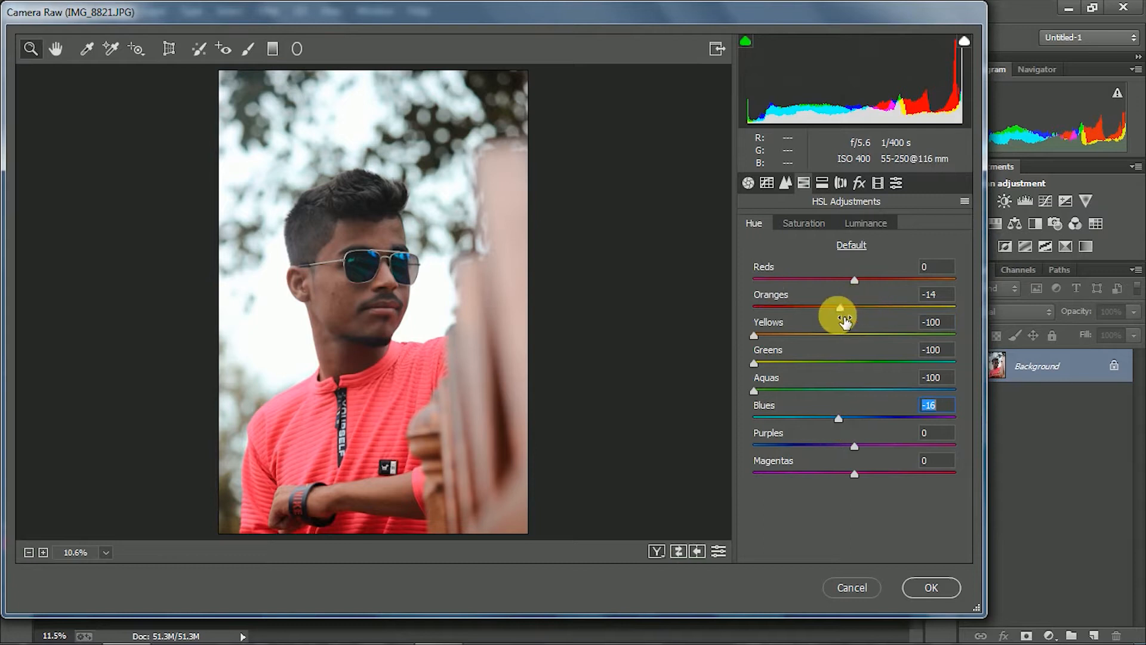
Set HSL saturation to Reds +12, Oranges +3, Yellows, Greens and Aquas -100, and luminance to Oranges +15, Greens and Aquas -100, Blues -13
{"action": "left_click", "coordinate": [817, 224]}
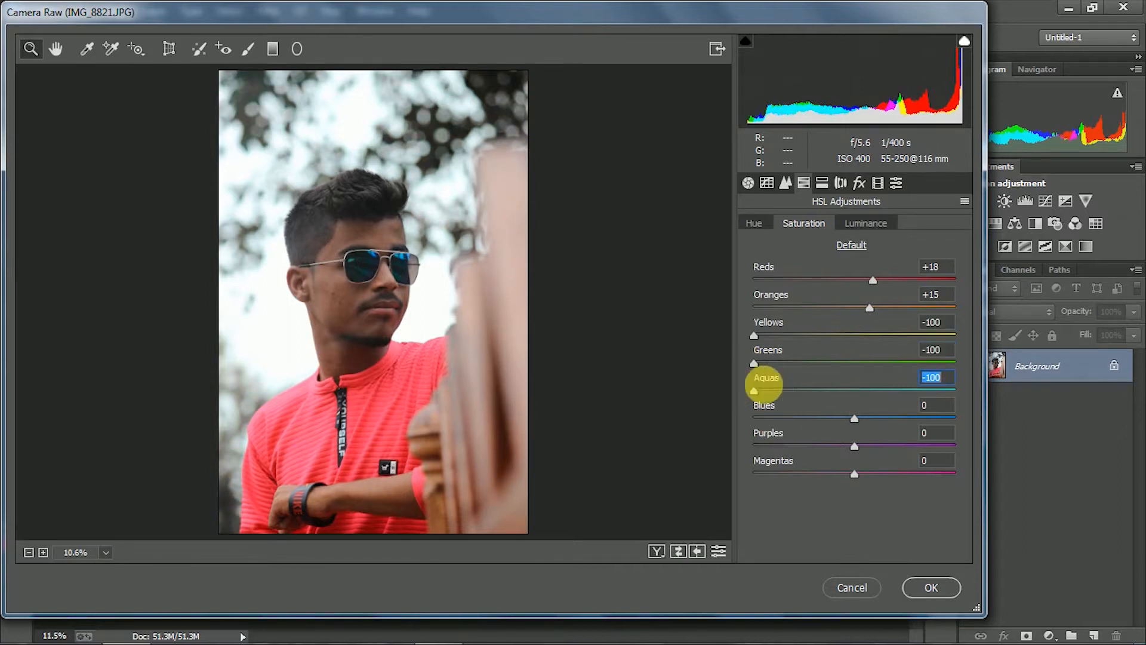
{"action": "left_click_drag", "start_coordinate": [869, 312], "coordinate": [888, 289]}
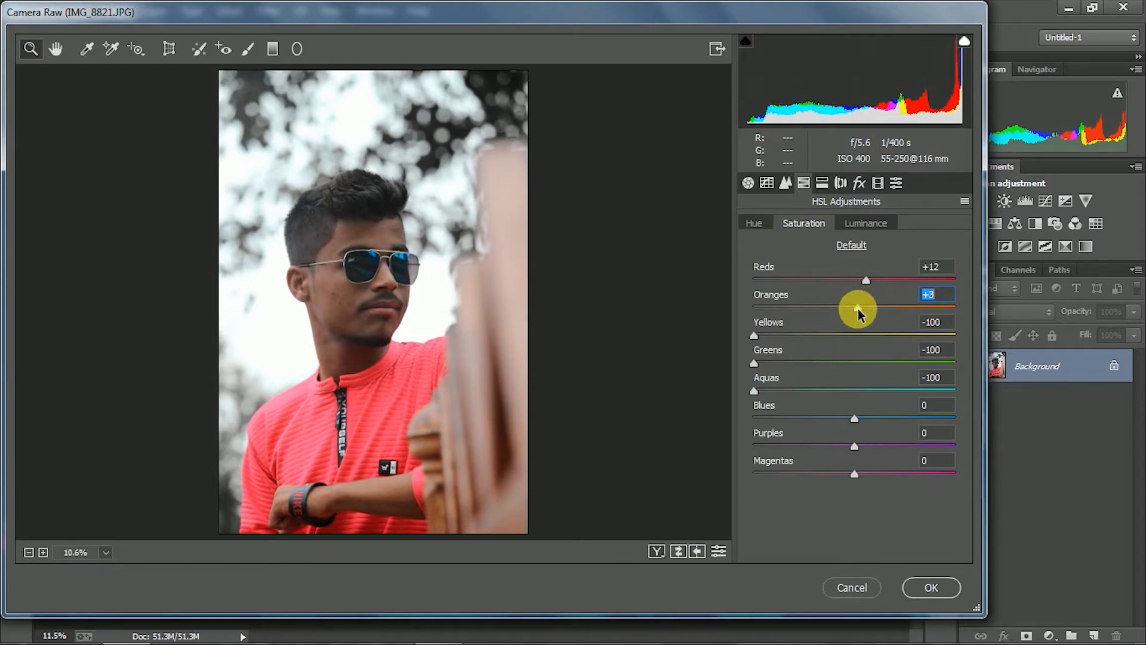
{"action": "left_click", "coordinate": [865, 223]}
{"action": "left_click_drag", "start_coordinate": [854, 306], "coordinate": [867, 331]}
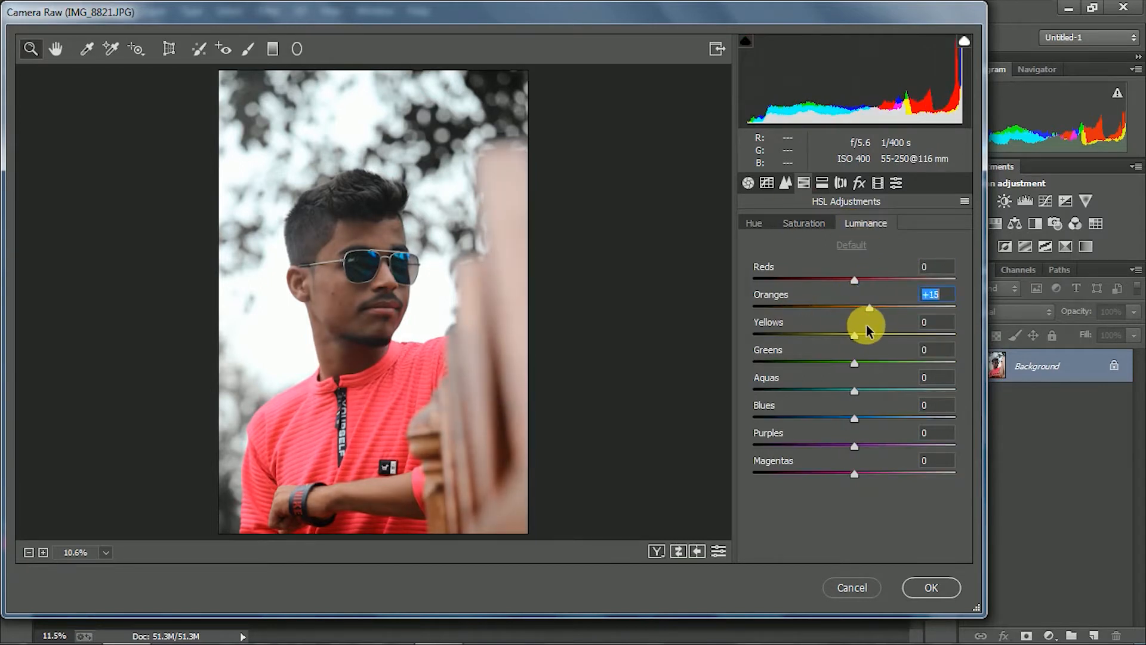
{"action": "left_click_drag", "start_coordinate": [854, 391], "coordinate": [718, 358]}
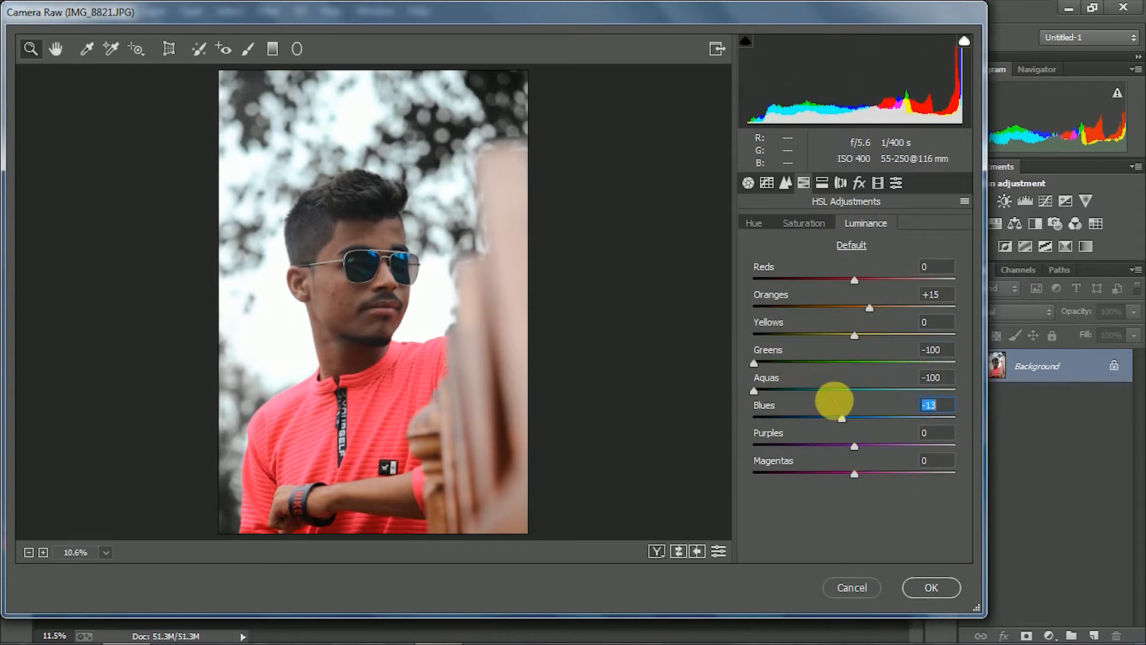
Split-tone highlights with hue 9 and saturation 4, shadows with hue 20 and saturation 7, and set post-crop vignetting to -6
{"action": "left_click", "coordinate": [822, 182]}
{"action": "left_click_drag", "start_coordinate": [754, 278], "coordinate": [757, 261]}
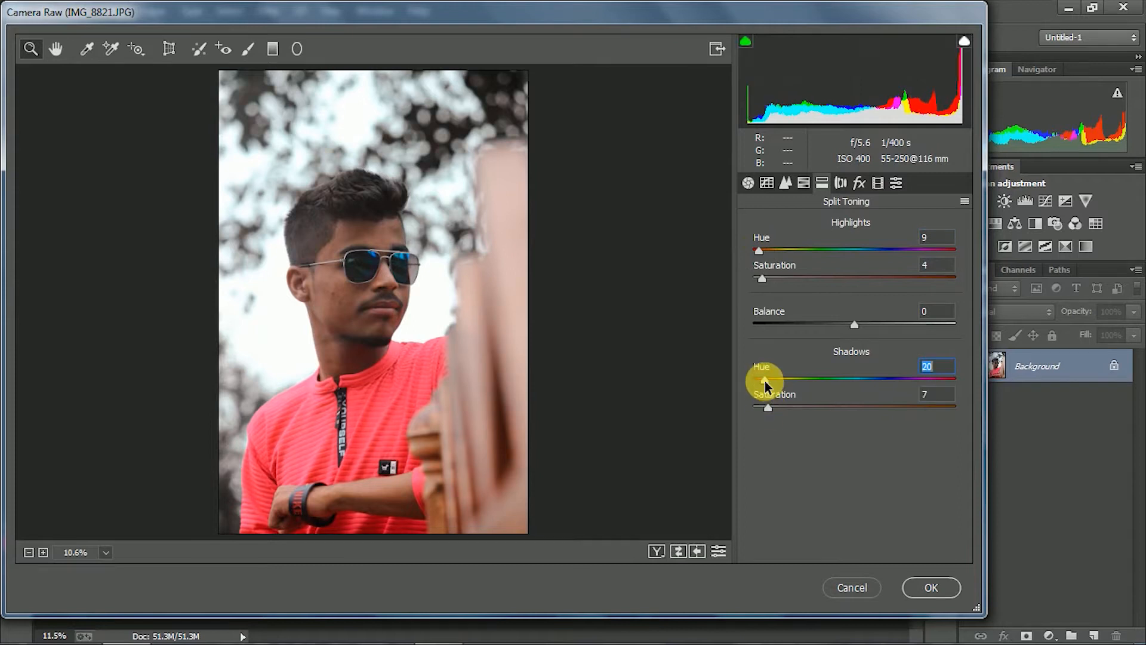
{"action": "left_click", "coordinate": [859, 182]}
{"action": "left_click_drag", "start_coordinate": [854, 400], "coordinate": [847, 400]}
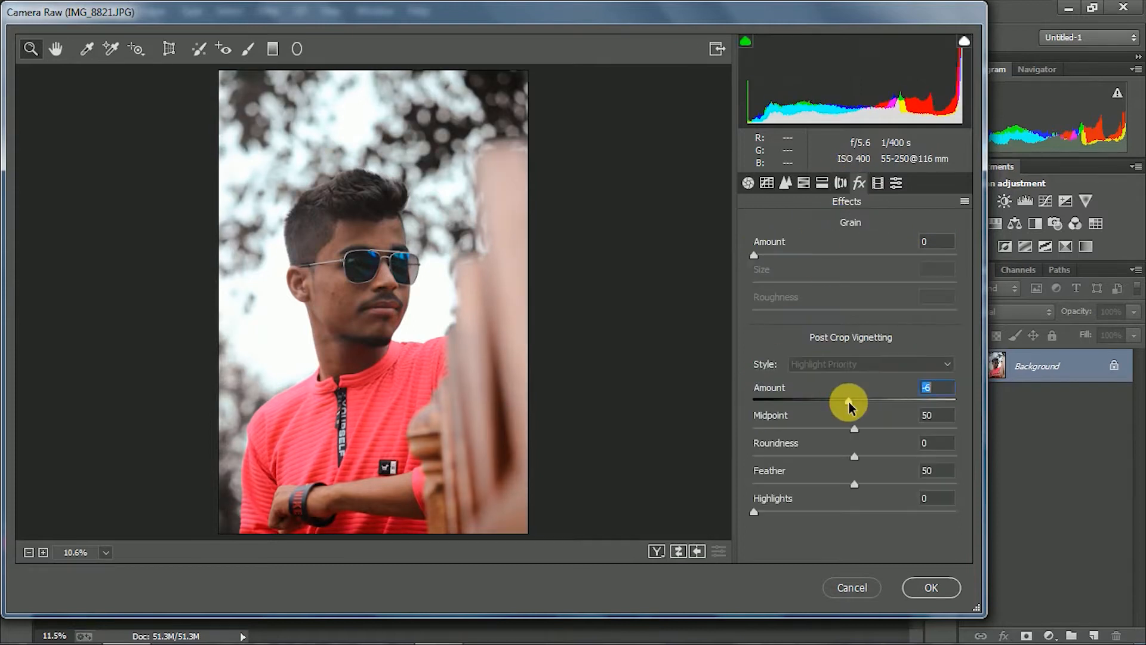
Calibrate Green Primary to hue -9 and saturation +3, Blue Primary to hue -23, slightly raise Red Primary saturation, and commit the Camera Raw edits
{"action": "left_click", "coordinate": [877, 182]}
{"action": "left_click_drag", "start_coordinate": [846, 501], "coordinate": [818, 526]}
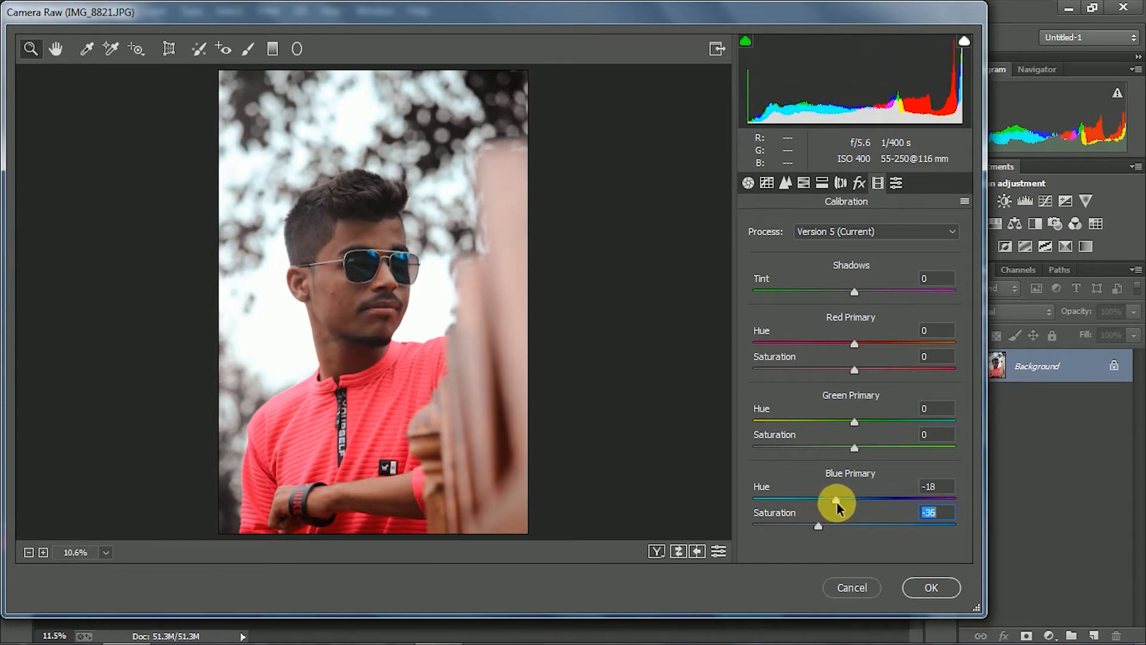
{"action": "left_click_drag", "start_coordinate": [854, 448], "coordinate": [847, 451]}
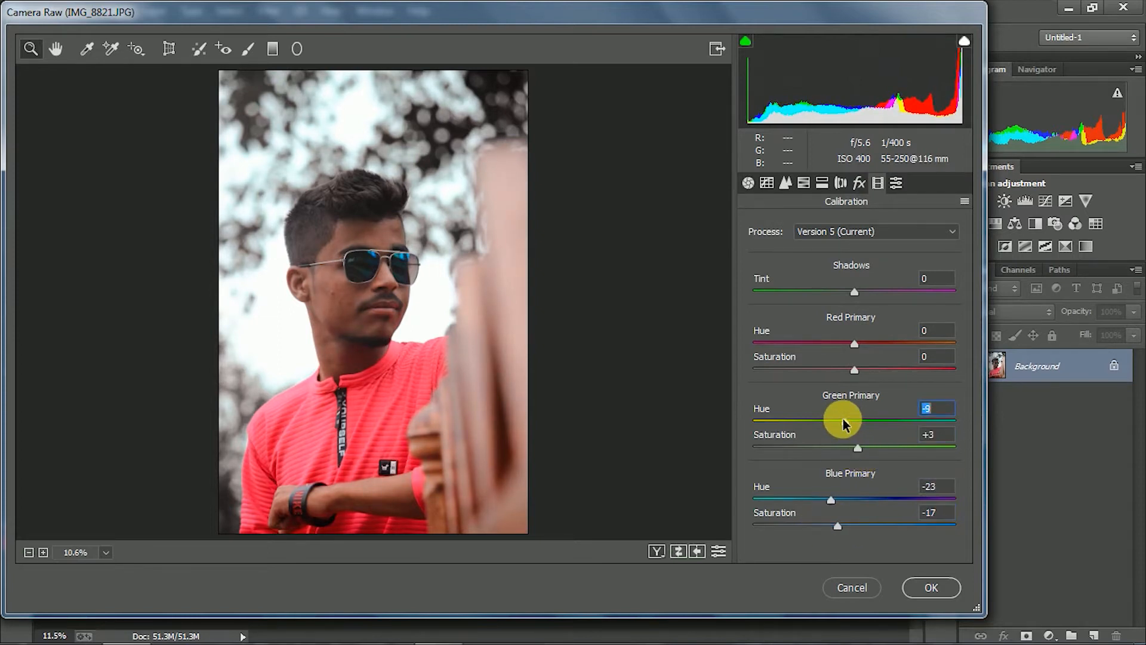
{"action": "mouse_move", "coordinate": [855, 369]}
{"action": "left_mouse_down"}
{"action": "mouse_move", "coordinate": [853, 345]}
{"action": "mouse_move", "coordinate": [864, 376]}
{"action": "left_mouse_up"}
{"action": "left_click", "coordinate": [857, 525]}
{"action": "left_click", "coordinate": [896, 182]}
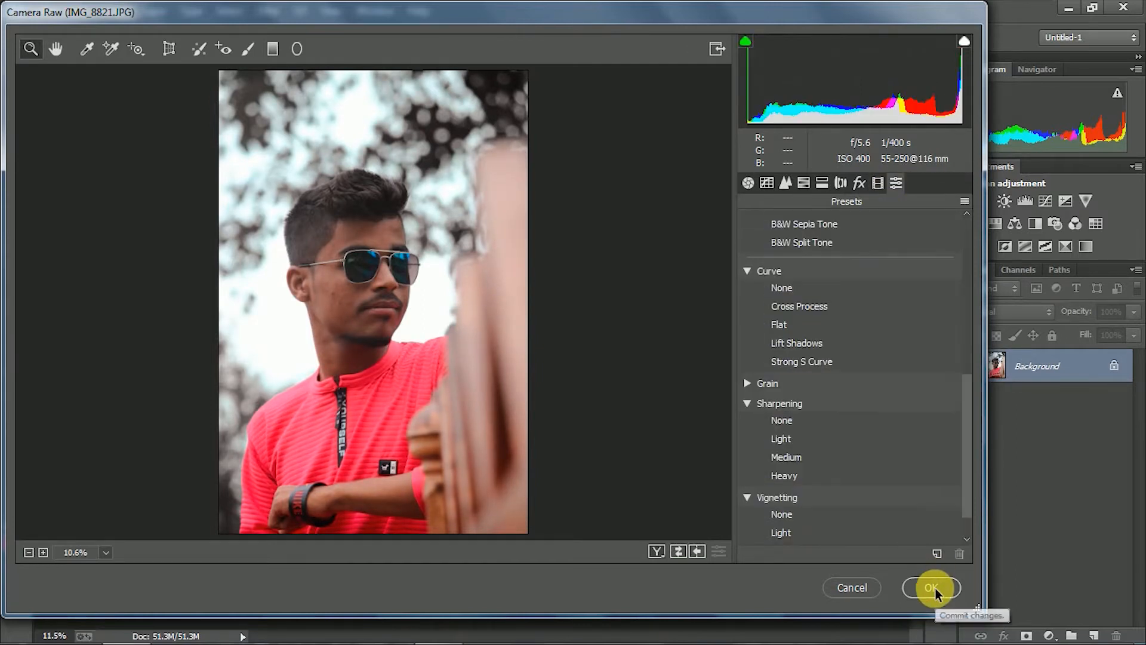
{"action": "left_click", "coordinate": [932, 587]}
Duplicate the Background layer and turn off the transform controls
{"action": "left_click_drag", "start_coordinate": [1086, 370], "coordinate": [1094, 609]}
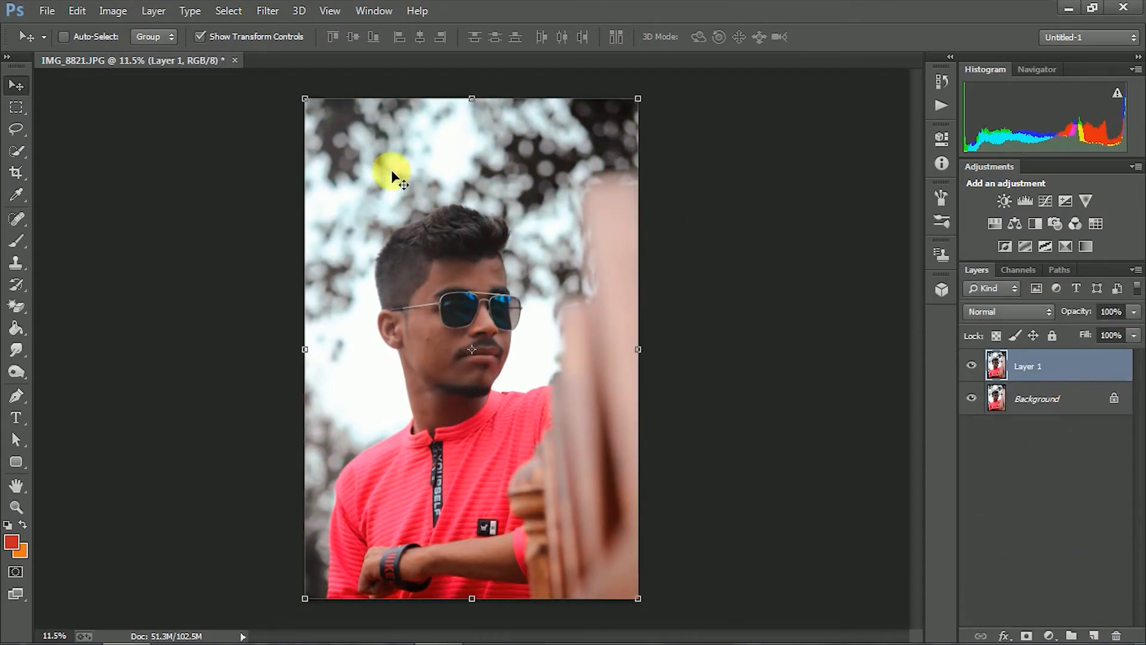
{"action": "left_click", "coordinate": [200, 37]}
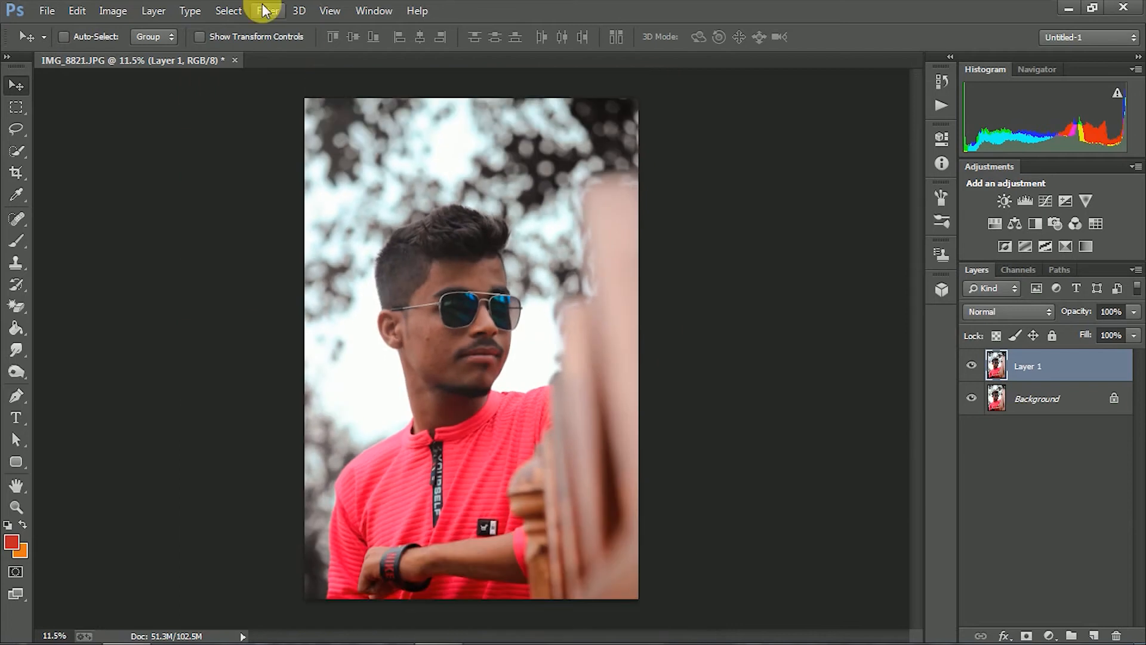
Open the Camera Raw Filter on the duplicated layer and set Clarity to +8 and Saturation to +2
{"action": "left_click", "coordinate": [265, 11]}
{"action": "left_click", "coordinate": [305, 108]}
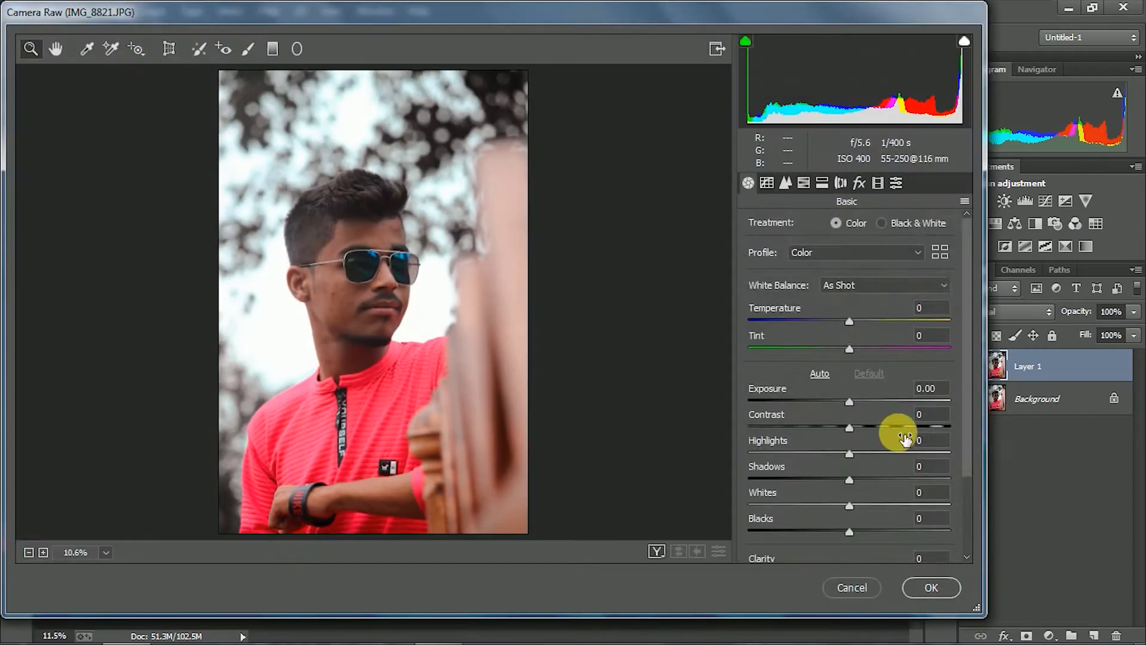
{"action": "scroll", "coordinate": [905, 440], "scroll_direction": "down", "scroll_amount": 3}
{"action": "left_click_drag", "start_coordinate": [850, 466], "coordinate": [858, 465]}
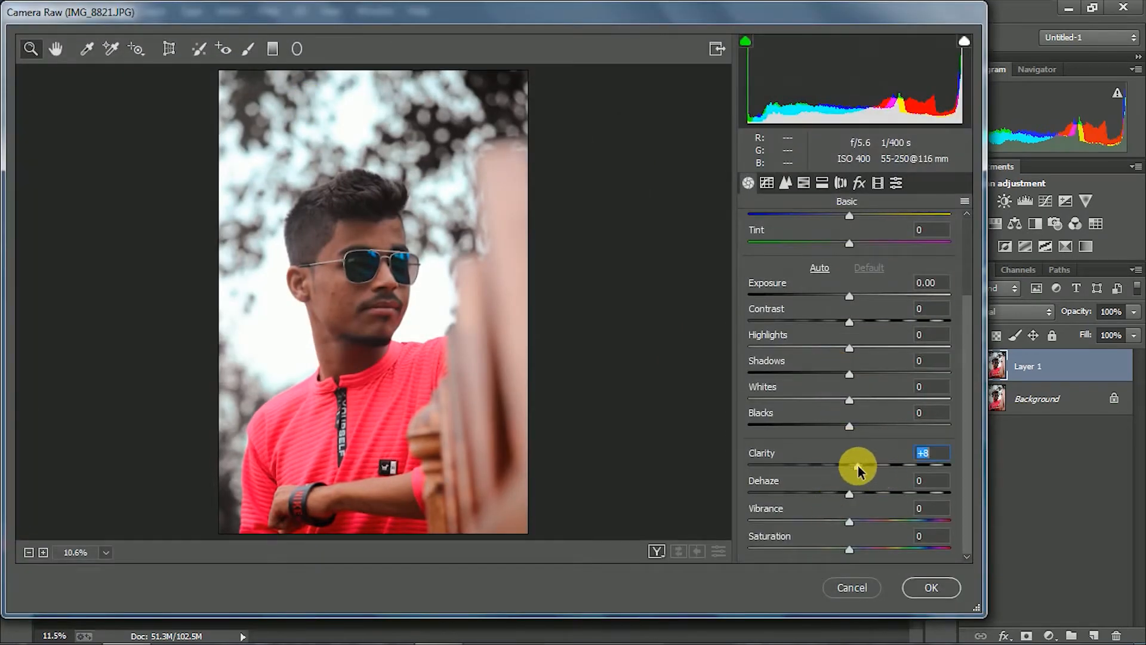
{"action": "left_click_drag", "start_coordinate": [854, 554], "coordinate": [855, 558]}
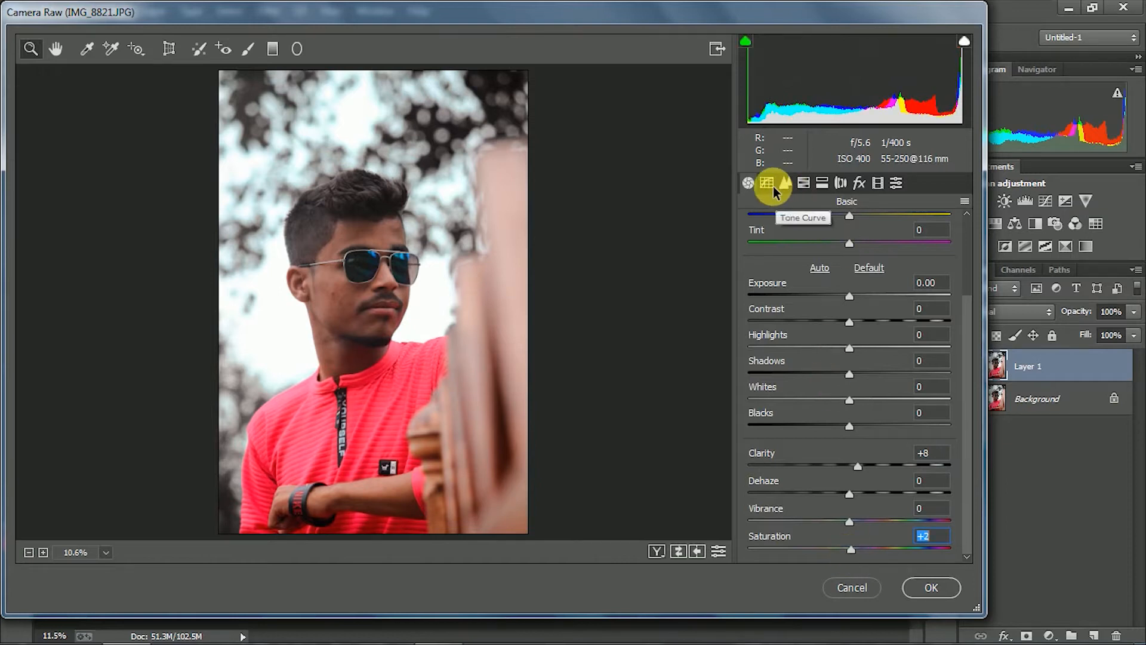
Set Contrast to +13, Highlights -18, Shadows -16, Whites -16 and Blacks +11, and add a little sharpening
{"action": "left_click_drag", "start_coordinate": [854, 327], "coordinate": [863, 322]}
{"action": "left_click_drag", "start_coordinate": [850, 373], "coordinate": [833, 374]}
{"action": "left_click_drag", "start_coordinate": [848, 399], "coordinate": [834, 401]}
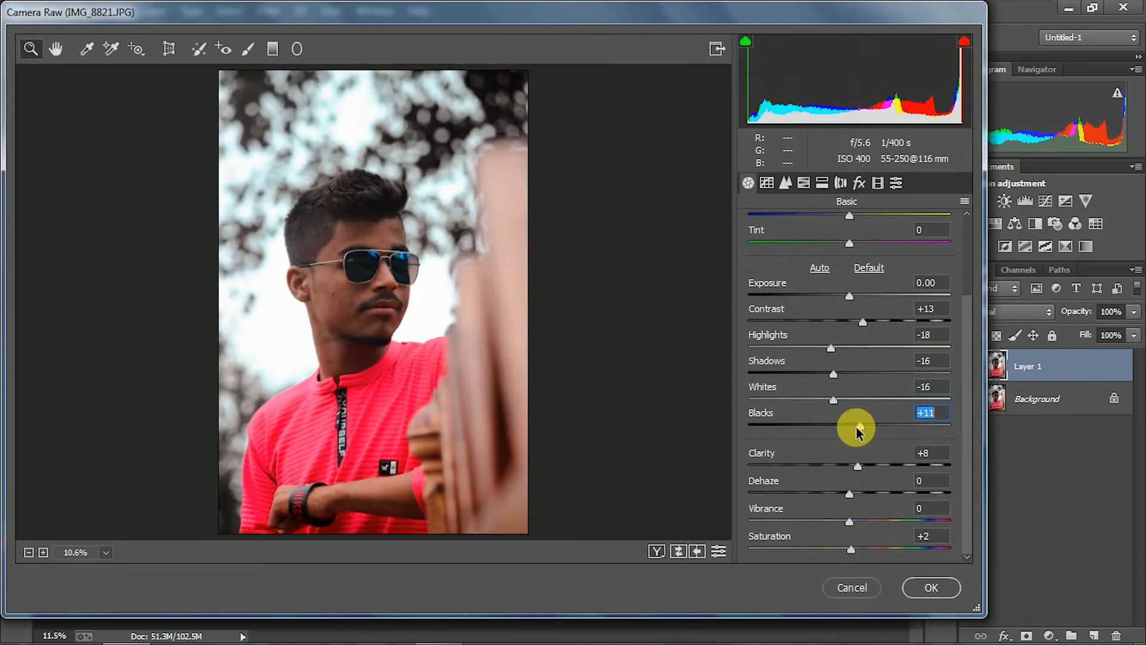
{"action": "left_click", "coordinate": [858, 466]}
{"action": "left_click", "coordinate": [786, 183]}
{"action": "left_click_drag", "start_coordinate": [780, 251], "coordinate": [804, 253]}
Set the Oranges hue to +5 and lower the Yellows, Greens and Aquas hues to their minimum
{"action": "left_click", "coordinate": [803, 182]}
{"action": "left_click", "coordinate": [762, 223]}
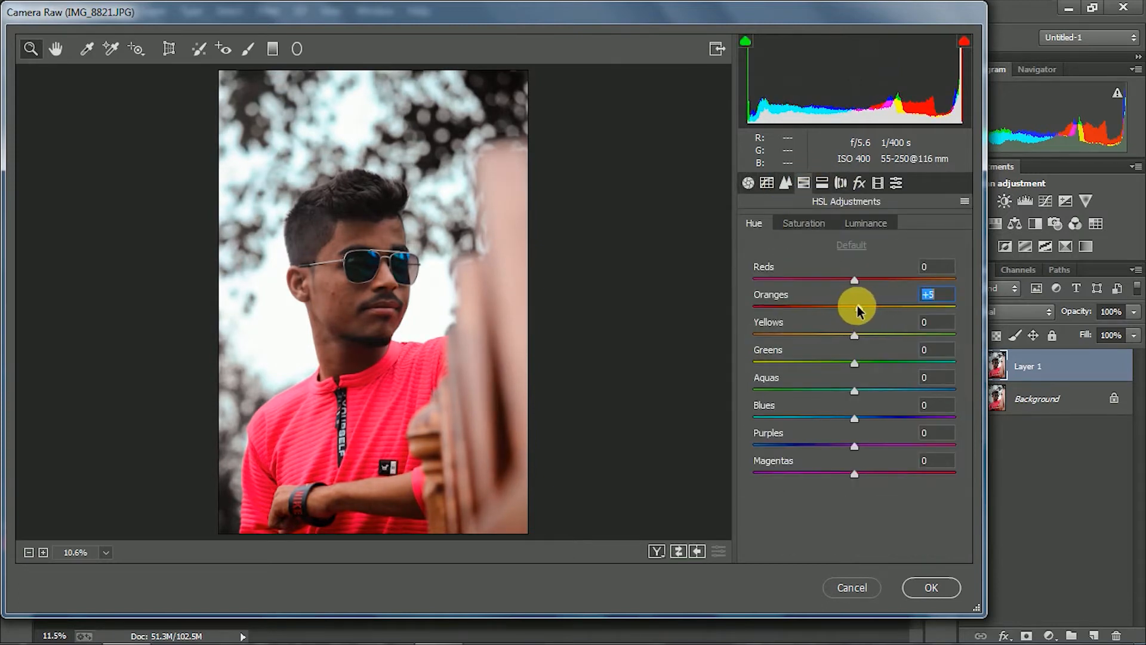
{"action": "left_click_drag", "start_coordinate": [857, 335], "coordinate": [746, 364]}
{"action": "left_click_drag", "start_coordinate": [776, 390], "coordinate": [734, 391]}
{"action": "left_click", "coordinate": [854, 417]}
Set HSL saturation to Reds +1, Oranges +2 and Yellows, Greens and Aquas -100, and try Blues at -100
{"action": "left_click", "coordinate": [803, 223]}
{"action": "left_click_drag", "start_coordinate": [857, 307], "coordinate": [889, 308]}
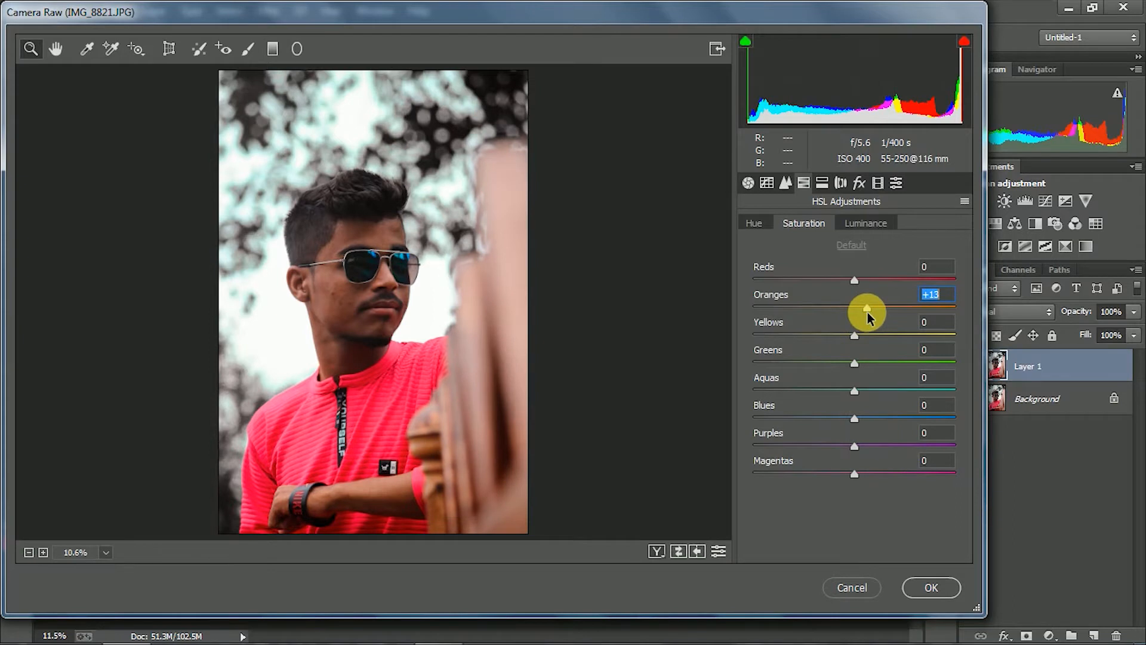
{"action": "left_click_drag", "start_coordinate": [858, 338], "coordinate": [746, 336]}
{"action": "left_click_drag", "start_coordinate": [753, 363], "coordinate": [727, 366]}
{"action": "left_click_drag", "start_coordinate": [782, 389], "coordinate": [734, 391]}
{"action": "left_click_drag", "start_coordinate": [843, 422], "coordinate": [861, 419]}
{"action": "mouse_move", "coordinate": [864, 310]}
{"action": "left_mouse_down"}
{"action": "mouse_move", "coordinate": [833, 284]}
{"action": "mouse_move", "coordinate": [855, 280]}
{"action": "mouse_move", "coordinate": [855, 310]}
{"action": "left_mouse_up"}
{"action": "left_click_drag", "start_coordinate": [860, 420], "coordinate": [706, 421]}
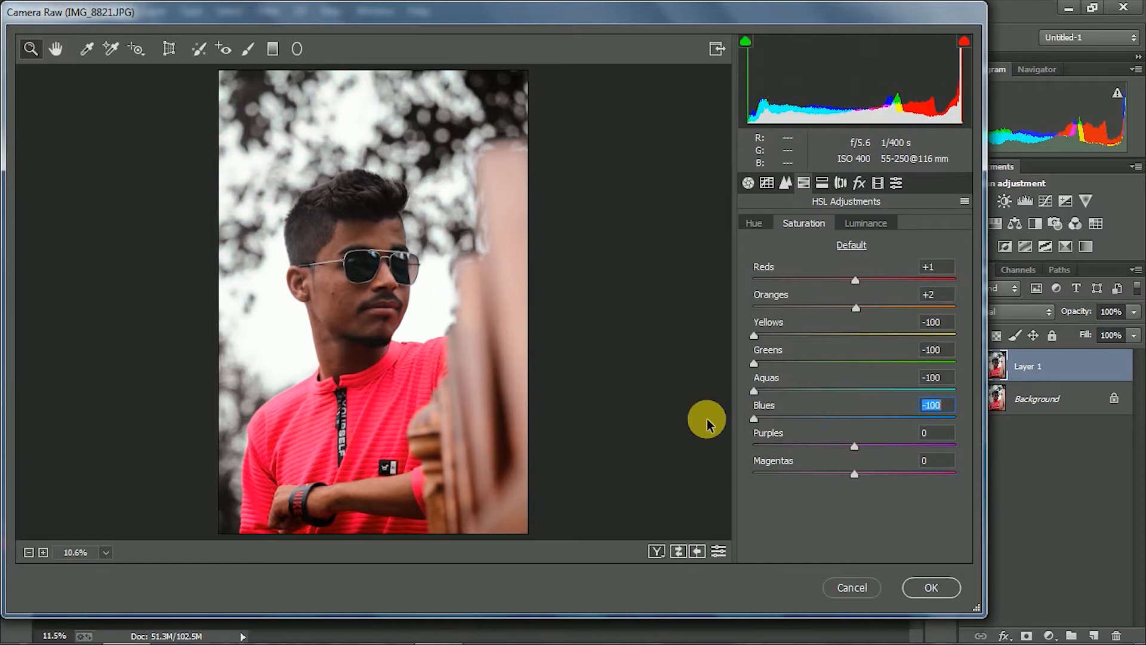
Set the Blues luminance to +8, lower Greens and Aquas fully, and slightly raise Oranges and Reds
{"action": "left_click", "coordinate": [865, 223]}
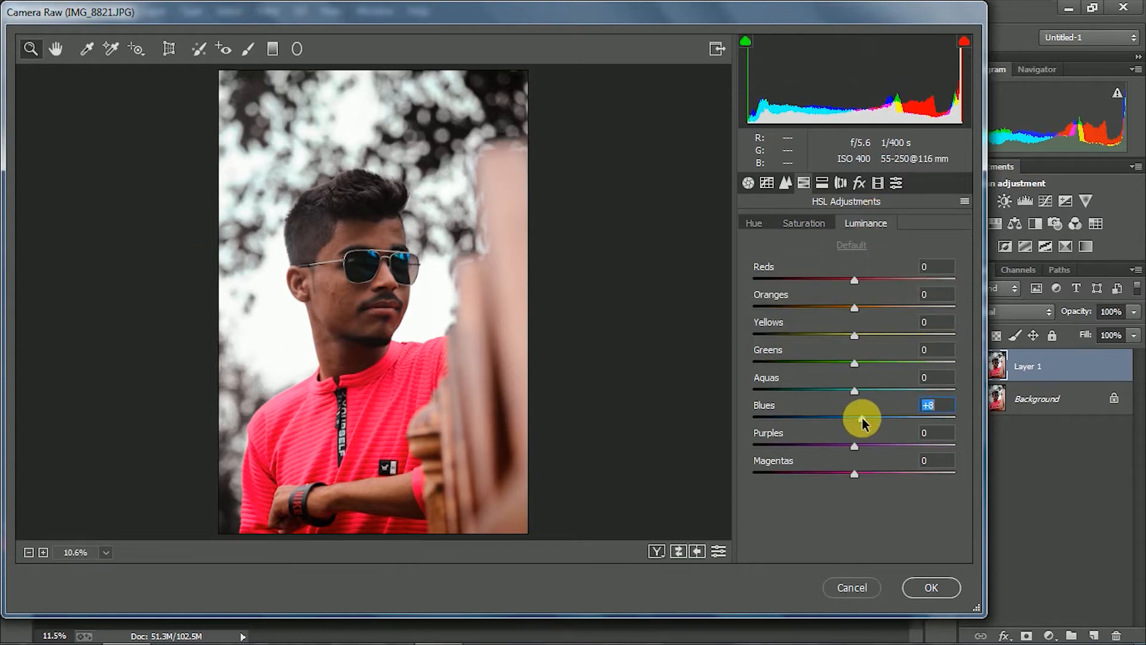
{"action": "left_click_drag", "start_coordinate": [854, 362], "coordinate": [753, 390]}
{"action": "left_click_drag", "start_coordinate": [854, 307], "coordinate": [893, 307]}
{"action": "left_click_drag", "start_coordinate": [854, 335], "coordinate": [865, 280]}
Set the split-toning shadow saturation to 3 and the post-crop vignetting amount to -13
{"action": "left_click", "coordinate": [821, 182]}
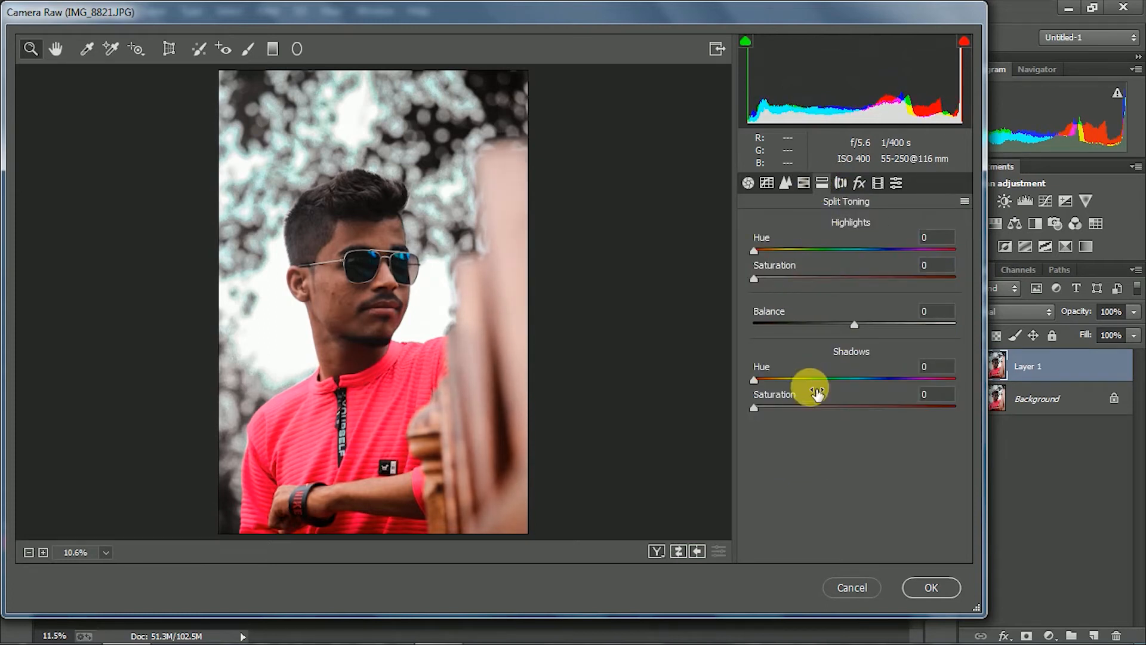
{"action": "left_click_drag", "start_coordinate": [754, 406], "coordinate": [765, 407]}
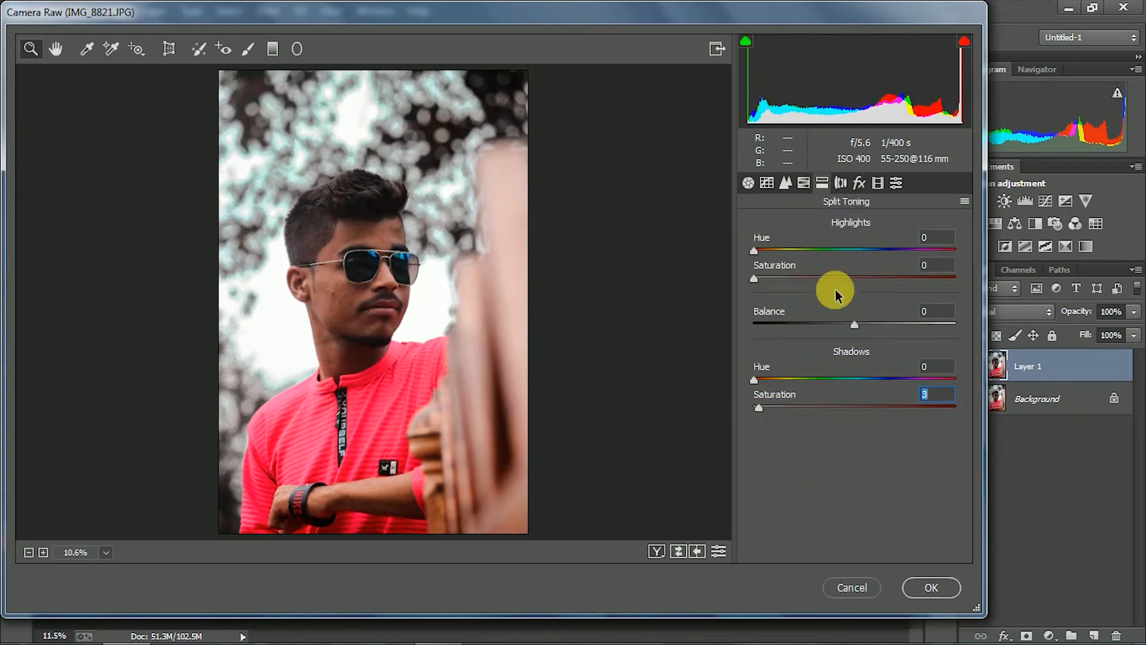
{"action": "left_click", "coordinate": [859, 182]}
{"action": "left_click_drag", "start_coordinate": [854, 398], "coordinate": [847, 400]}
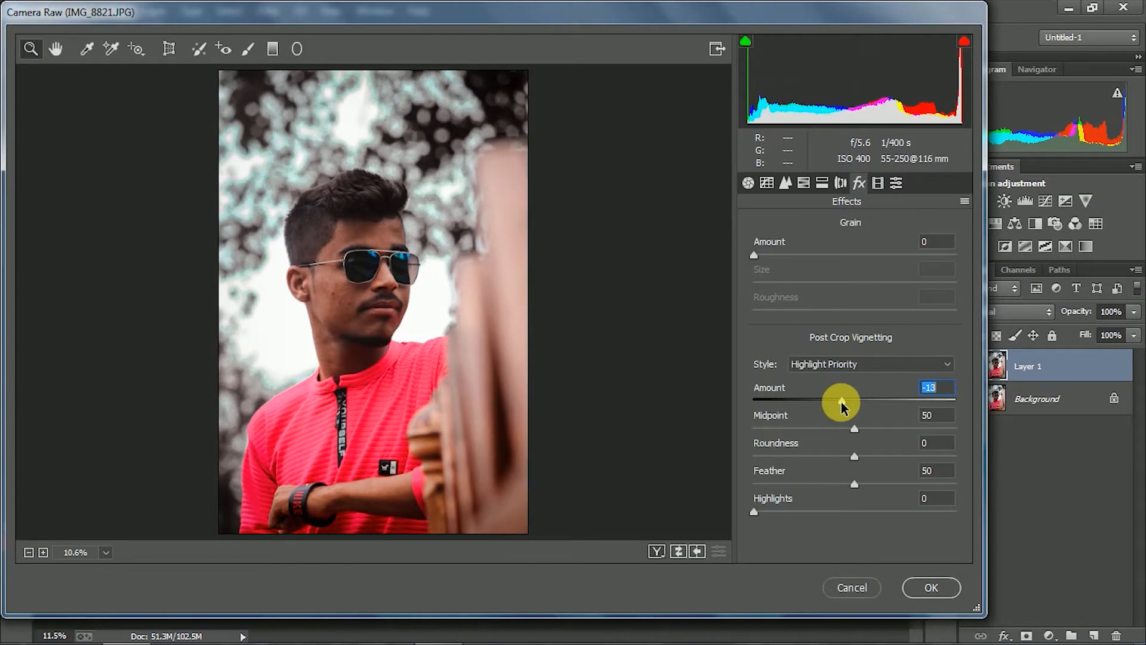
Adjust the vignetting in the lens corrections
{"action": "left_click", "coordinate": [840, 182]}
{"action": "scroll", "coordinate": [858, 447], "scroll_direction": "down", "scroll_amount": 1}
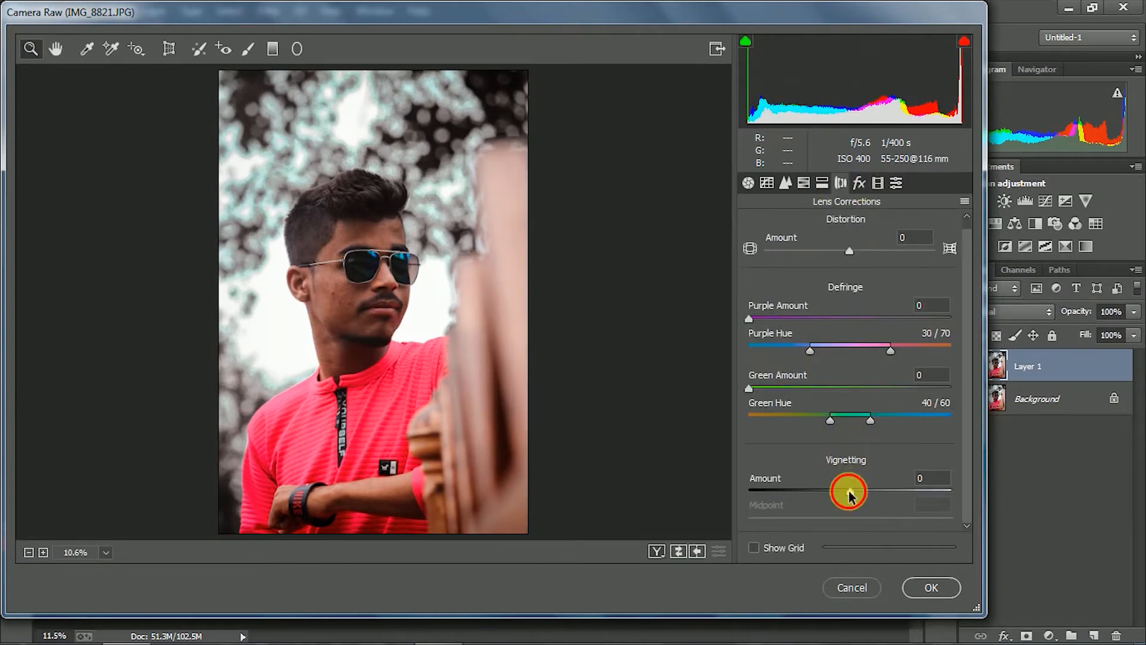
{"action": "left_click_drag", "start_coordinate": [847, 521], "coordinate": [866, 525]}
{"action": "left_click", "coordinate": [859, 182]}
Calibrate Shadows tint to -13, Green Primary hue and saturation to -7, Blue Primary hue to -3 and saturation to +17, and commit the filter
{"action": "left_click", "coordinate": [878, 182]}
{"action": "left_click_drag", "start_coordinate": [854, 498], "coordinate": [843, 504]}
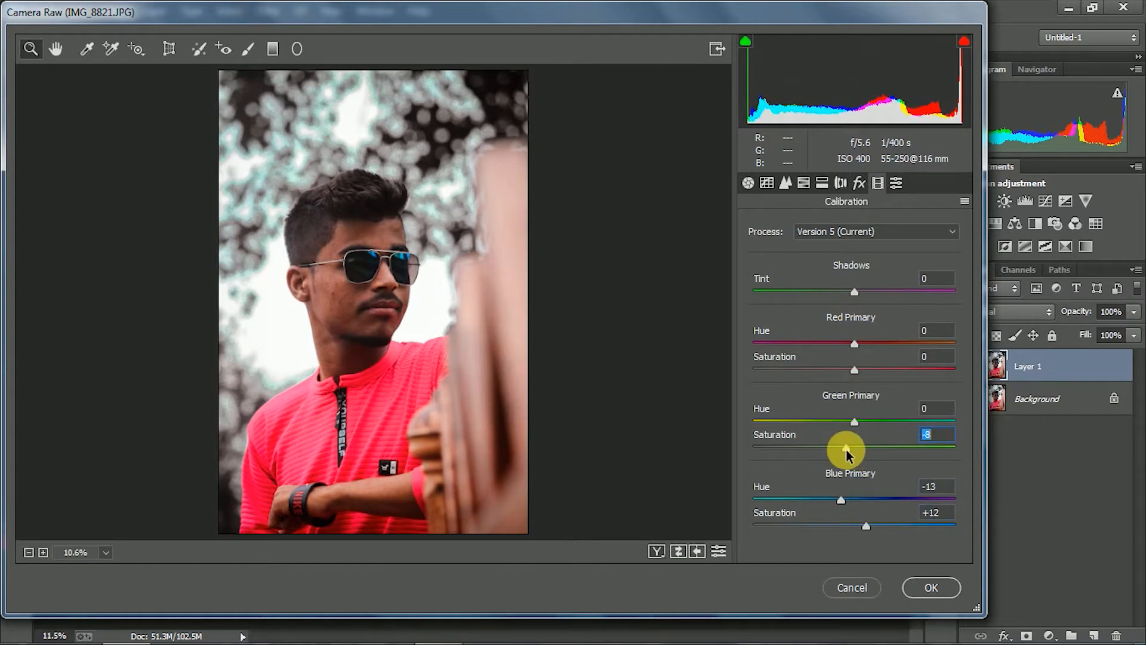
{"action": "left_click_drag", "start_coordinate": [862, 450], "coordinate": [848, 422]}
{"action": "left_click_drag", "start_coordinate": [866, 525], "coordinate": [851, 499]}
{"action": "left_click_drag", "start_coordinate": [851, 525], "coordinate": [871, 528]}
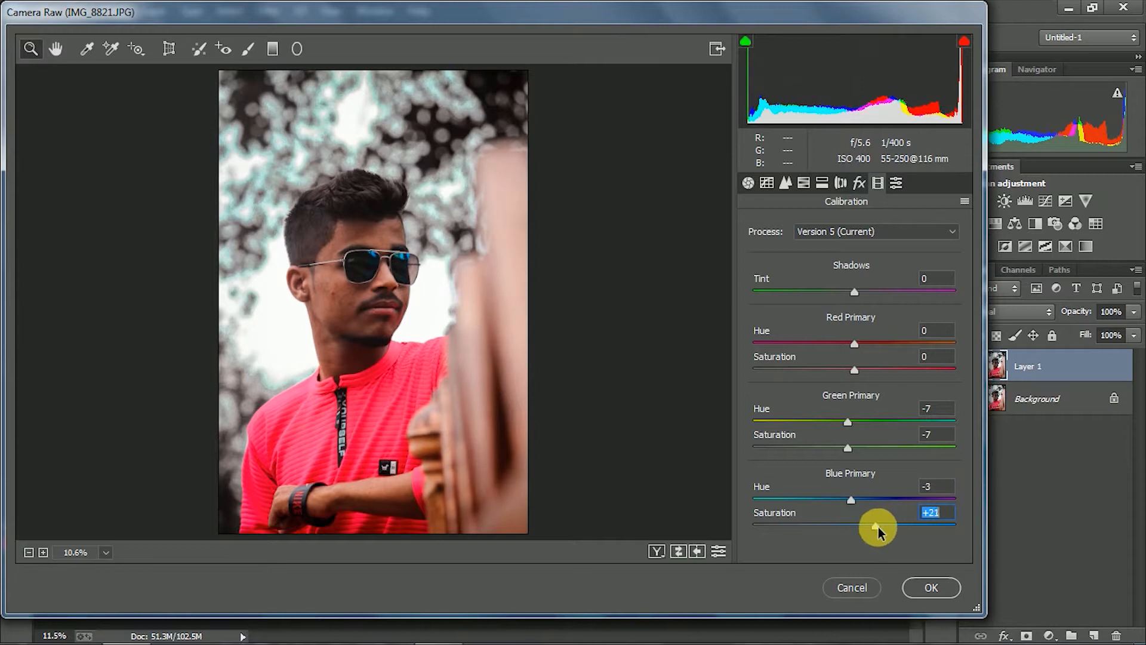
{"action": "left_click", "coordinate": [928, 588]}
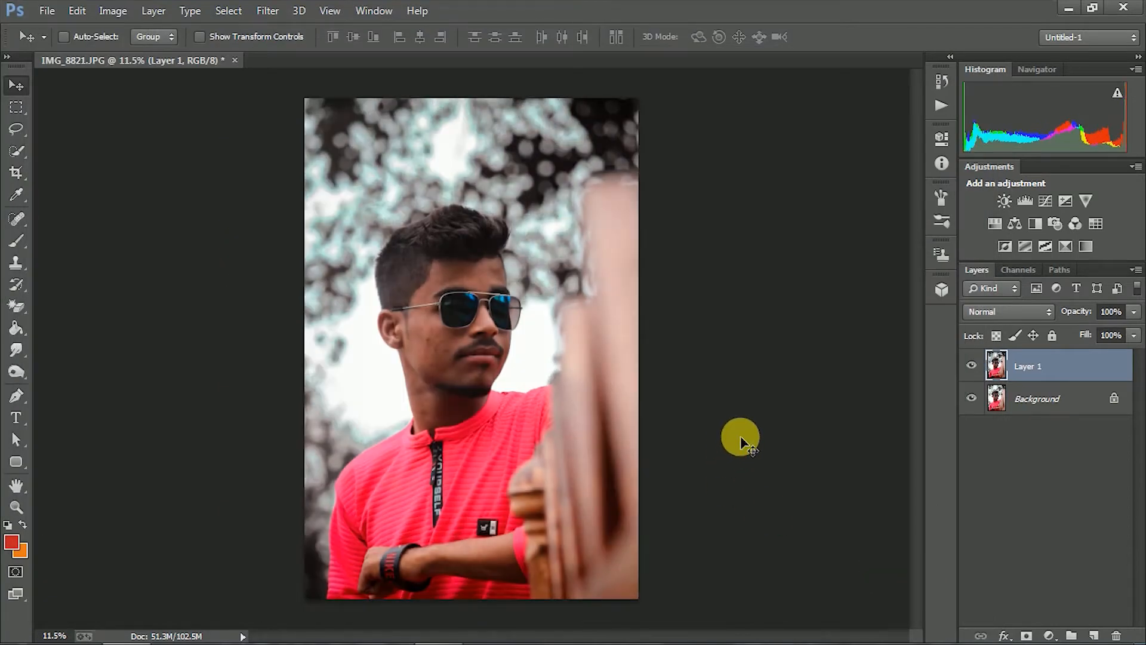
Compare the photo with Layer 1 hidden and shown
{"action": "left_click", "coordinate": [972, 366]}
{"action": "left_click", "coordinate": [971, 366]}
{"action": "left_click", "coordinate": [972, 366]}
{"action": "left_click", "coordinate": [972, 366]}
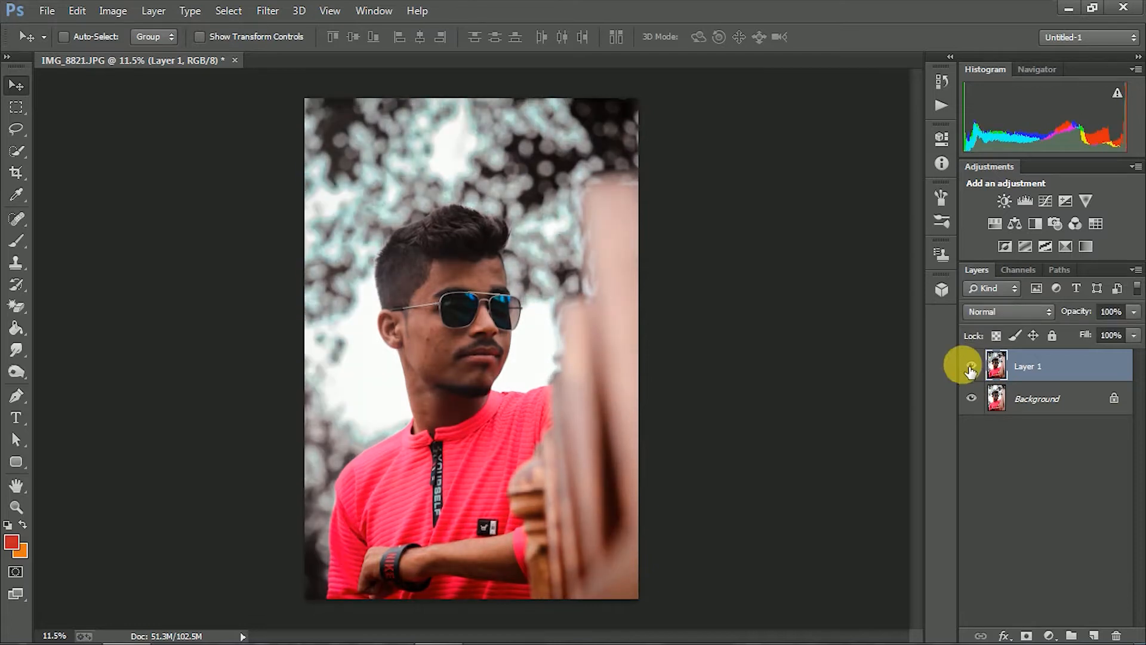
Remove the blemishes on the man's cheek with the Spot Healing Brush, adapting the brush size to each spot
{"action": "scroll", "coordinate": [519, 317], "scroll_direction": "up", "scroll_amount": 2}
{"action": "scroll", "coordinate": [502, 341], "scroll_direction": "up", "scroll_amount": 2}
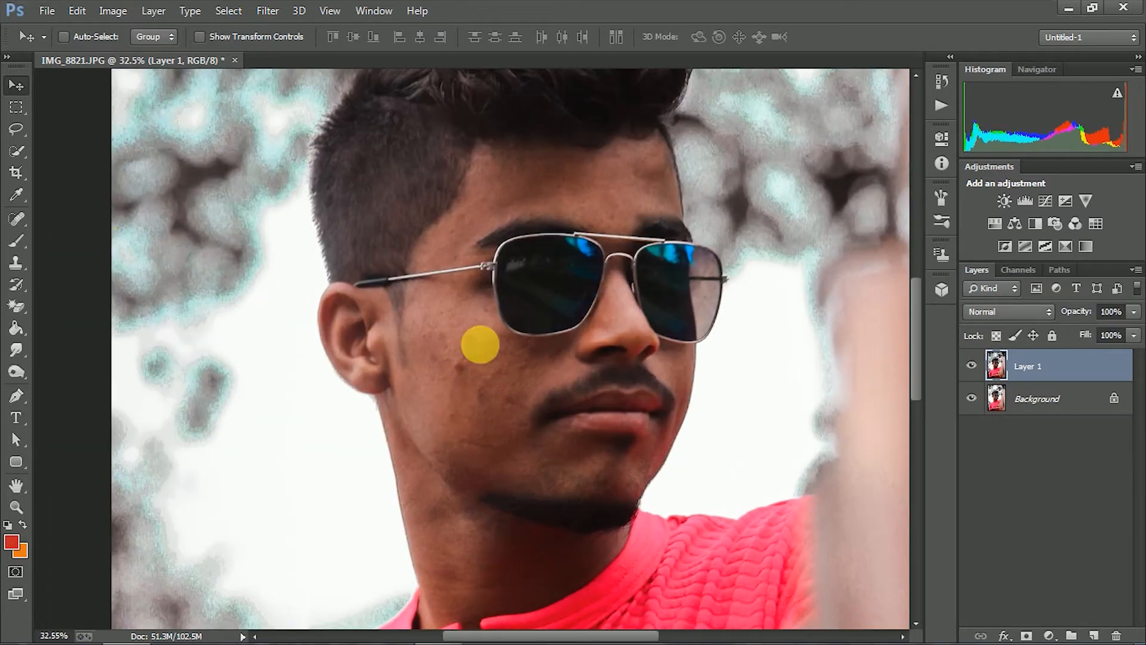
{"action": "left_click", "coordinate": [16, 221]}
{"action": "scroll", "coordinate": [507, 382], "scroll_direction": "up", "scroll_amount": 1}
{"action": "left_click", "coordinate": [520, 412]}
{"action": "key", "text": "bracketleft"}
{"action": "left_click", "coordinate": [537, 434]}
{"action": "key", "text": "bracketright"}
{"action": "key", "text": "bracketright"}
{"action": "key", "text": "bracketright"}
{"action": "left_click_drag", "start_coordinate": [533, 364], "coordinate": [517, 370]}
{"action": "left_click", "coordinate": [471, 338]}
Smooth out the spots across the man's forehead with the Spot Healing Brush
{"action": "scroll", "coordinate": [673, 223], "scroll_direction": "up", "scroll_amount": 1}
{"action": "left_click", "coordinate": [728, 150]}
{"action": "left_click_drag", "start_coordinate": [606, 157], "coordinate": [560, 151]}
{"action": "left_click_drag", "start_coordinate": [678, 181], "coordinate": [651, 191]}
{"action": "left_click_drag", "start_coordinate": [690, 153], "coordinate": [673, 154]}
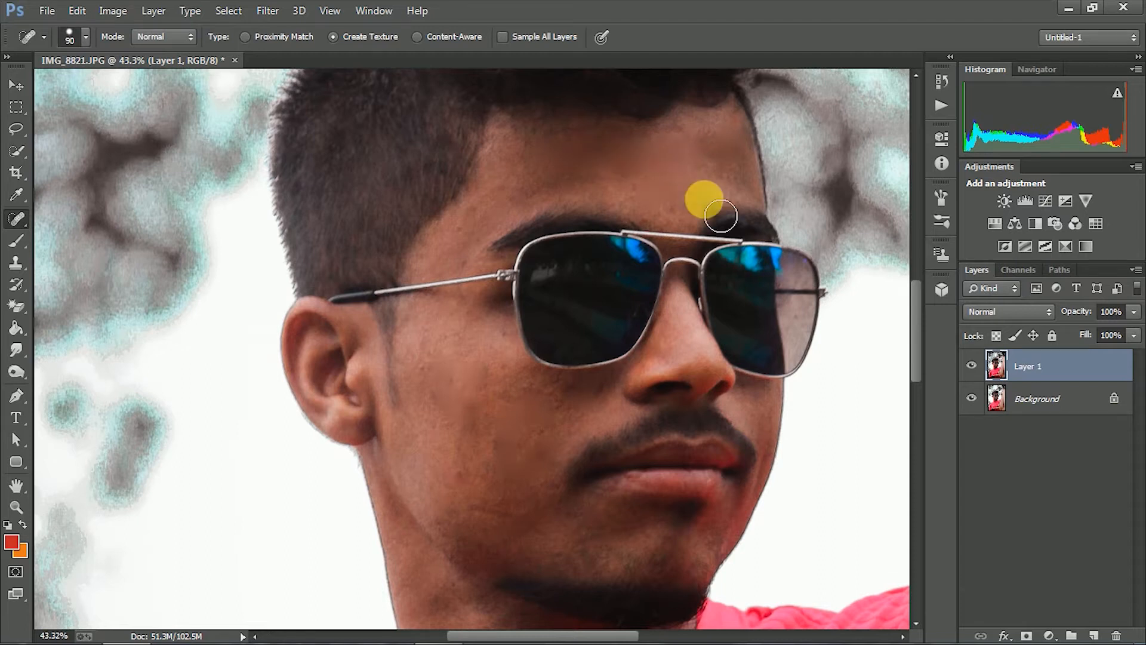
Merge Layer 1 with the Background layer and duplicate the merged result onto a new layer
{"action": "scroll", "coordinate": [639, 435], "scroll_direction": "down", "scroll_amount": 2}
{"action": "scroll", "coordinate": [531, 418], "scroll_direction": "down", "scroll_amount": 2}
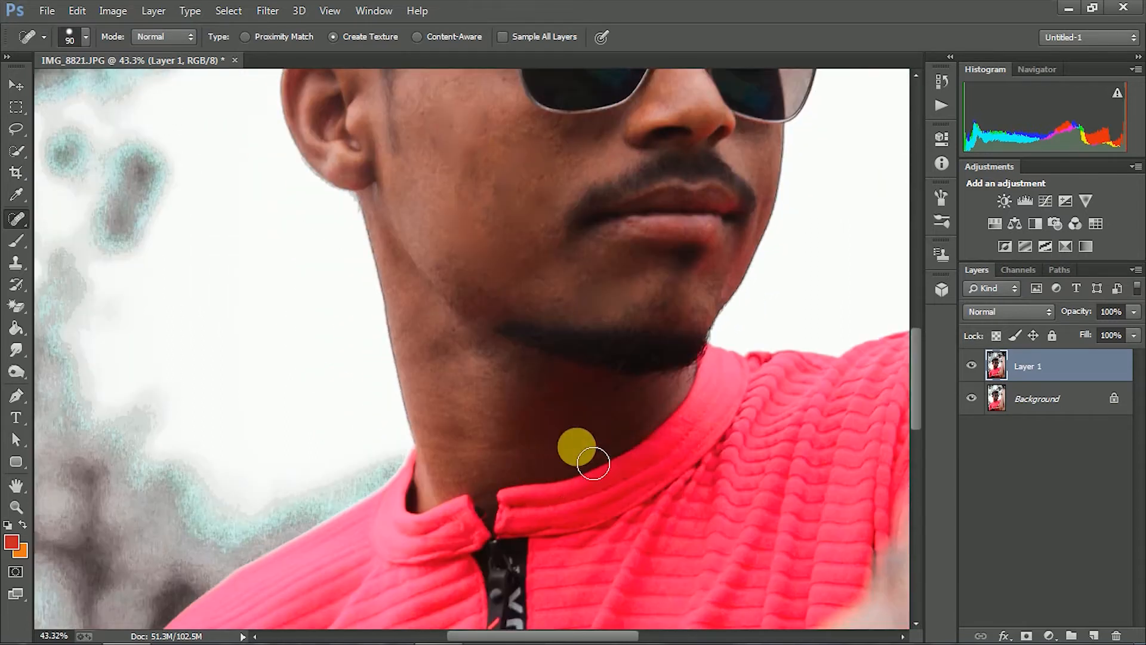
{"action": "scroll", "coordinate": [593, 463], "scroll_direction": "down", "scroll_amount": 3}
{"action": "scroll", "coordinate": [473, 264], "scroll_direction": "up", "scroll_amount": 3}
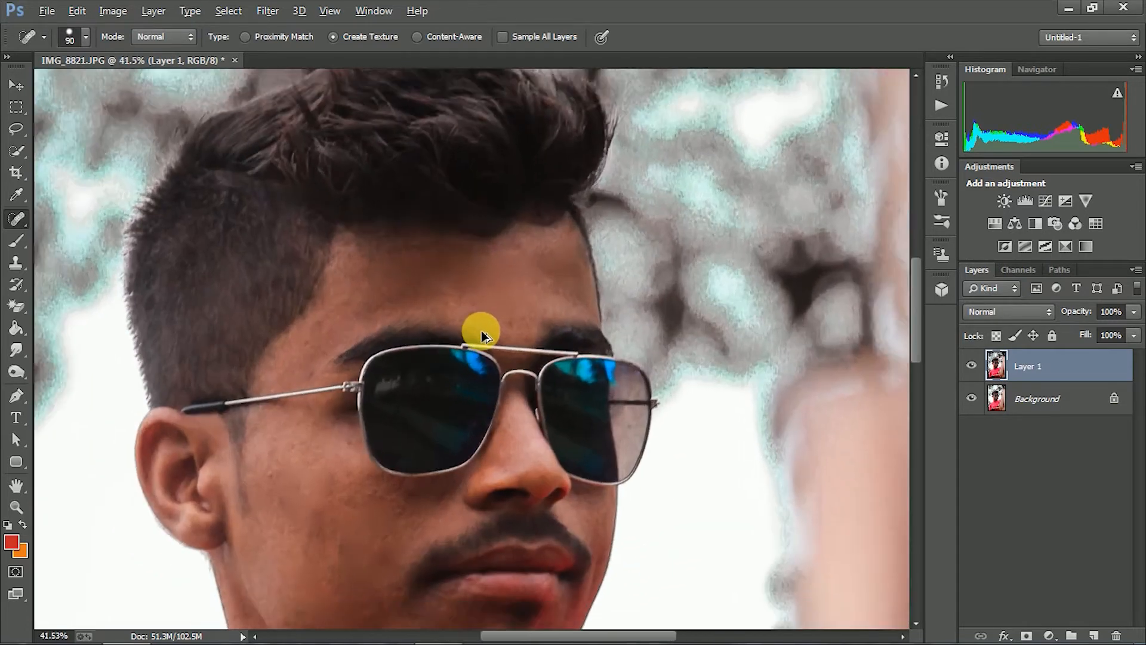
{"action": "scroll", "coordinate": [478, 328], "scroll_direction": "down", "scroll_amount": 2}
{"action": "left_click", "coordinate": [1057, 411], "text": "shift"}
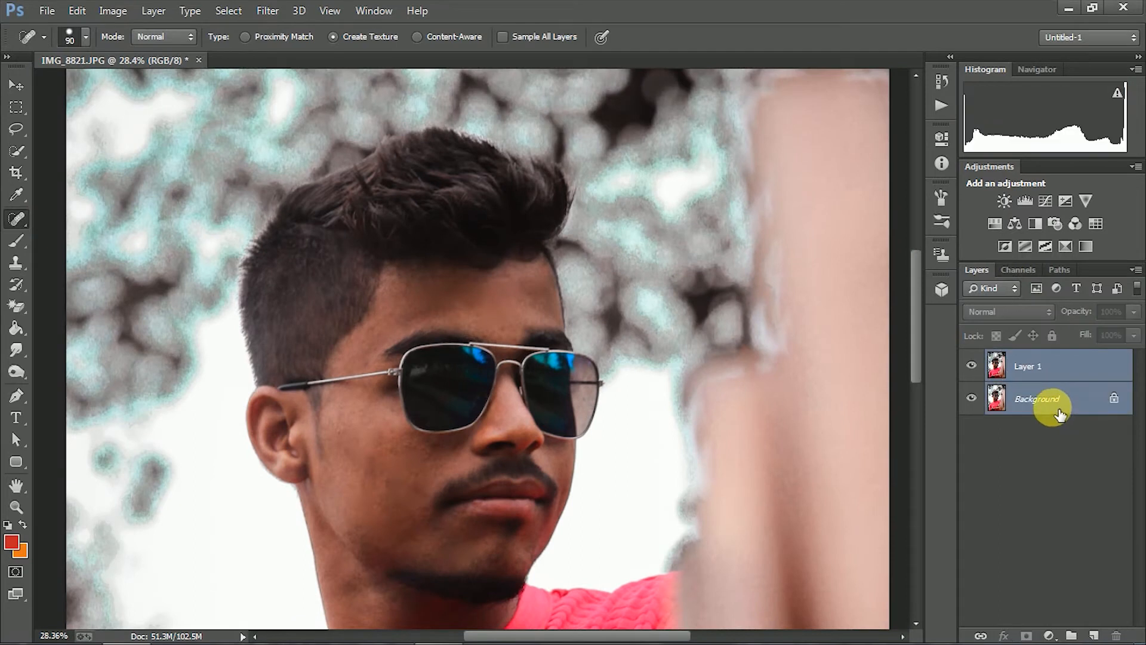
{"action": "key", "text": "ctrl+e"}
{"action": "key", "text": "ctrl+j"}
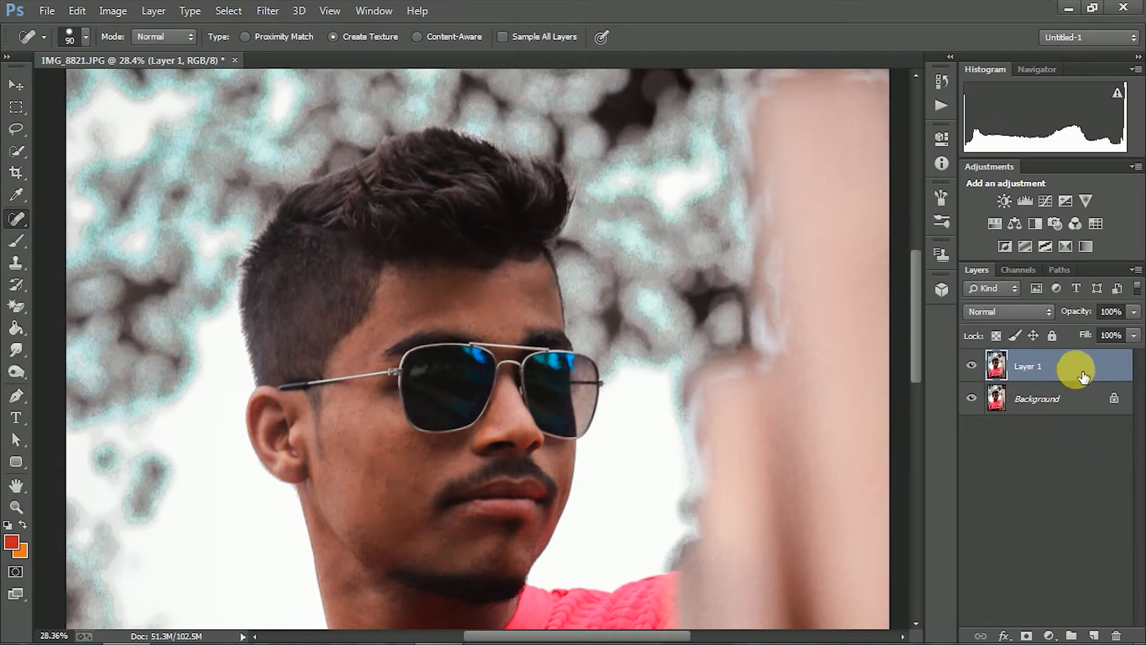
{"action": "scroll", "coordinate": [664, 311], "scroll_direction": "down", "scroll_amount": 4}
{"action": "scroll", "coordinate": [547, 327], "scroll_direction": "up", "scroll_amount": 1}
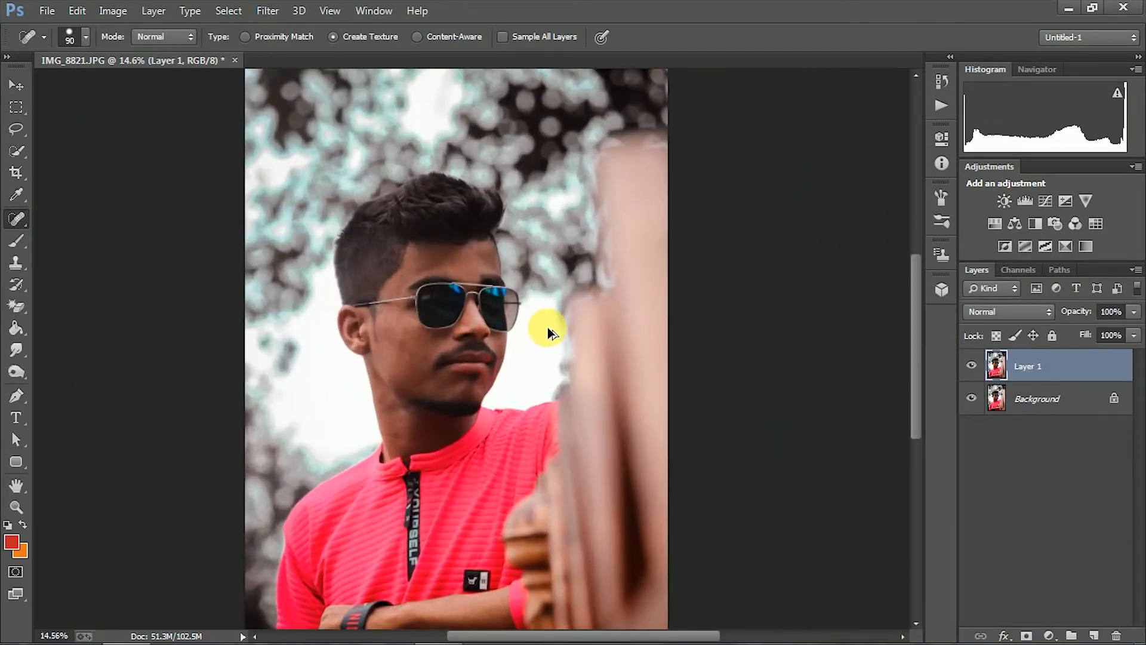
{"action": "scroll", "coordinate": [547, 327], "scroll_direction": "down", "scroll_amount": 2}
{"action": "scroll", "coordinate": [421, 328], "scroll_direction": "up", "scroll_amount": 2}
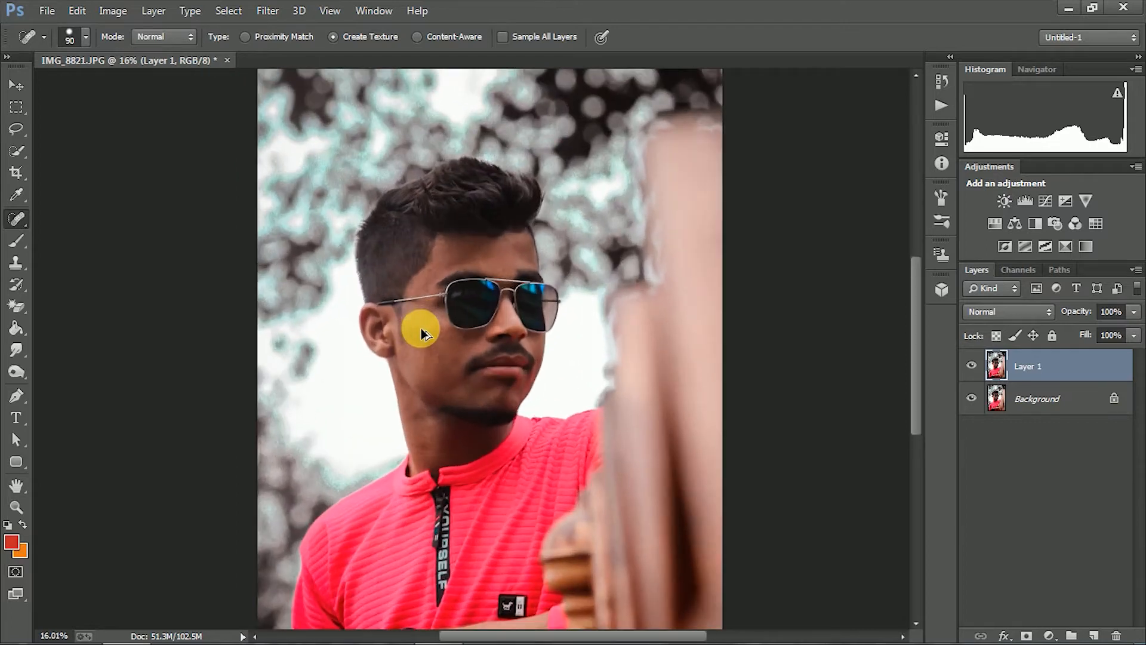
Adjust Layer 1 with Levels, raising the black point slightly, lightening the midtones and lowering the white point
{"action": "scroll", "coordinate": [506, 319], "scroll_direction": "up", "scroll_amount": 3}
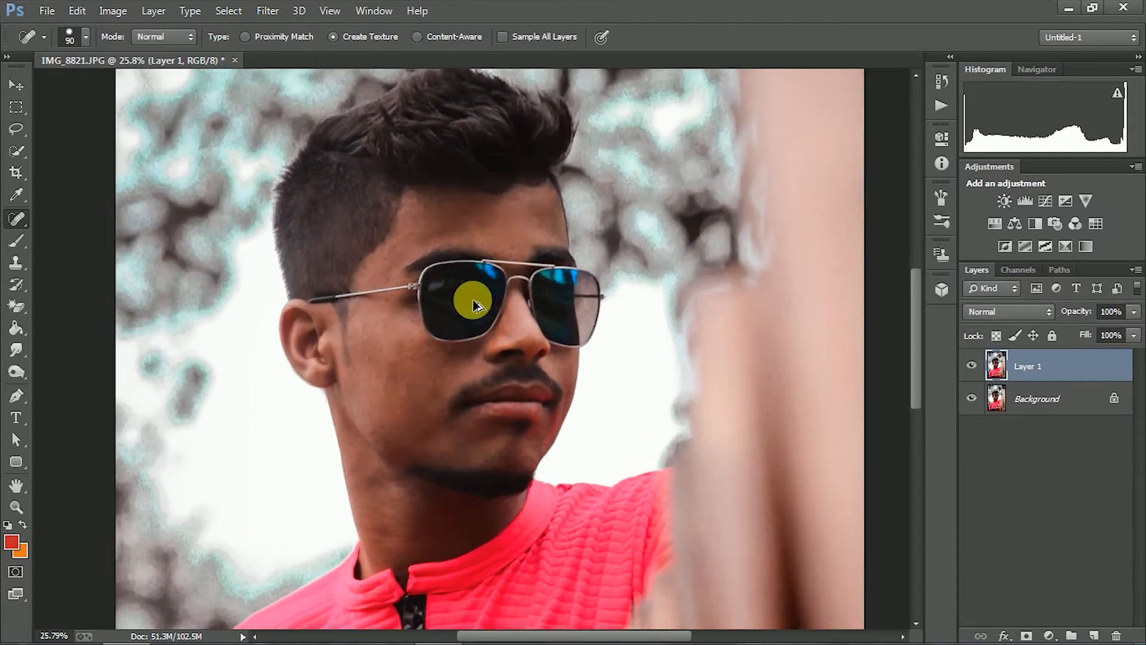
{"action": "scroll", "coordinate": [471, 301], "scroll_direction": "down", "scroll_amount": 1}
{"action": "left_click", "coordinate": [113, 11]}
{"action": "mouse_move", "coordinate": [141, 53]}
{"action": "left_click", "coordinate": [338, 71]}
{"action": "left_click_drag", "start_coordinate": [906, 332], "coordinate": [900, 333]}
{"action": "left_click_drag", "start_coordinate": [798, 332], "coordinate": [802, 334]}
{"action": "left_click_drag", "start_coordinate": [900, 333], "coordinate": [895, 333]}
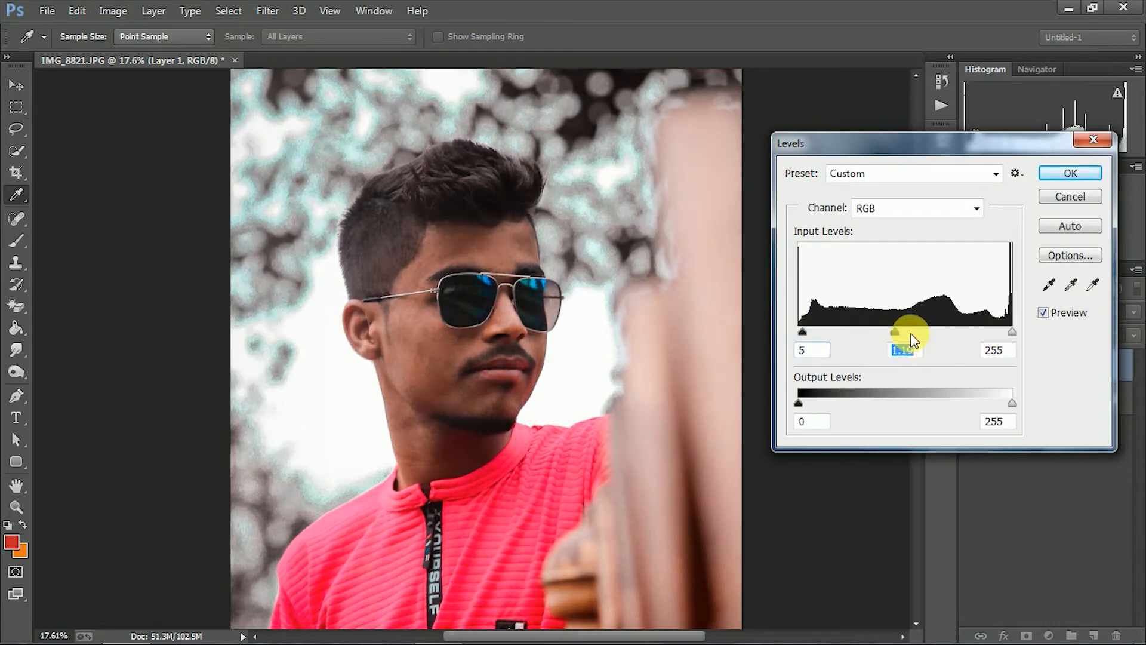
{"action": "left_click_drag", "start_coordinate": [1008, 337], "coordinate": [998, 333]}
{"action": "left_click_drag", "start_coordinate": [802, 332], "coordinate": [804, 338]}
{"action": "key", "text": "Return"}
Brighten Layer 1 with a slight positive Exposure adjustment, keeping offset at 0 and gamma correction at 1.00
{"action": "scroll", "coordinate": [427, 274], "scroll_direction": "up", "scroll_amount": 4}
{"action": "scroll", "coordinate": [442, 275], "scroll_direction": "down", "scroll_amount": 1}
{"action": "scroll", "coordinate": [455, 277], "scroll_direction": "up", "scroll_amount": 3}
{"action": "scroll", "coordinate": [456, 278], "scroll_direction": "down", "scroll_amount": 3}
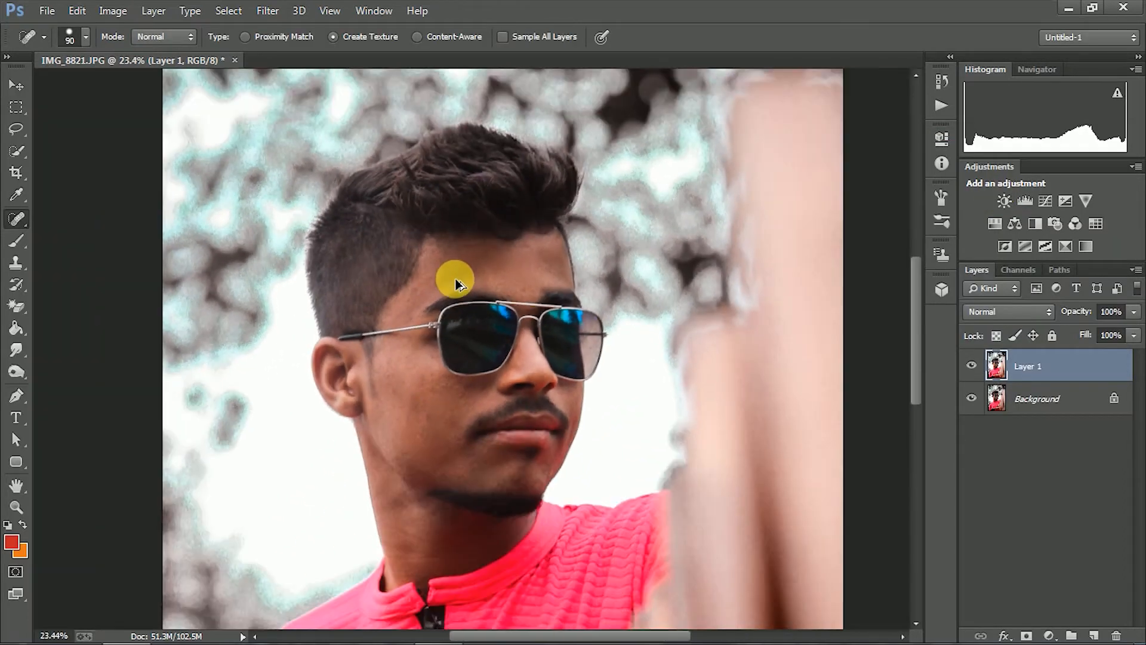
{"action": "left_click", "coordinate": [113, 11]}
{"action": "mouse_move", "coordinate": [149, 53]}
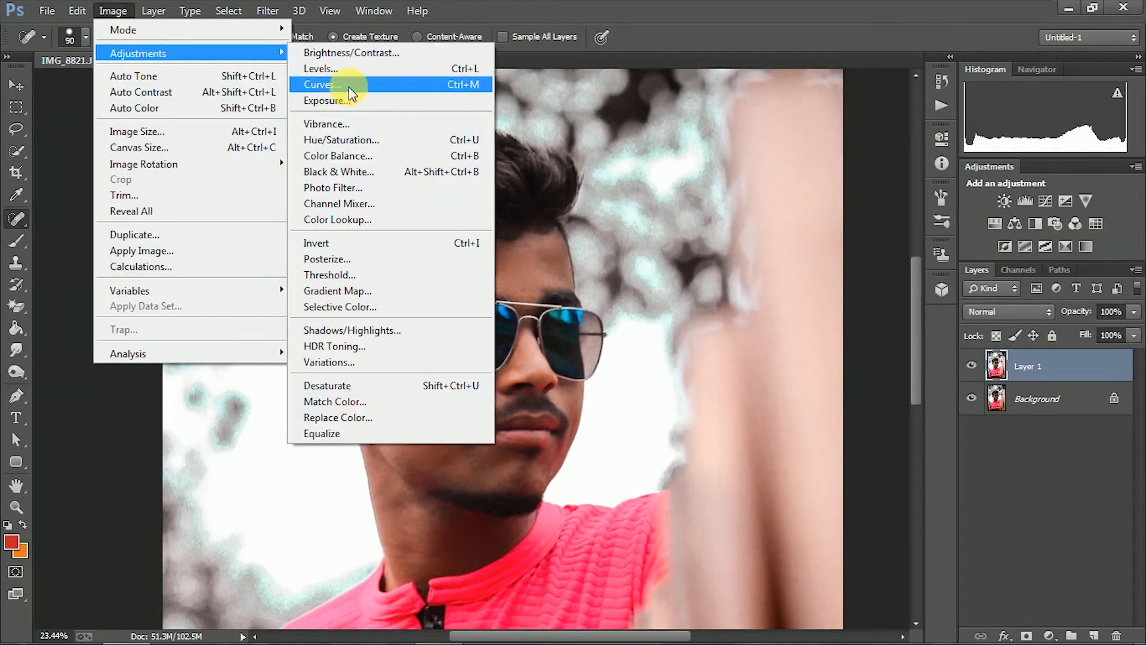
{"action": "left_click", "coordinate": [334, 100]}
{"action": "left_click", "coordinate": [817, 193]}
{"action": "left_click", "coordinate": [808, 213]}
{"action": "left_click", "coordinate": [810, 194]}
{"action": "left_click", "coordinate": [816, 324]}
{"action": "left_click_drag", "start_coordinate": [805, 242], "coordinate": [798, 277]}
{"action": "type", "text": "0"}
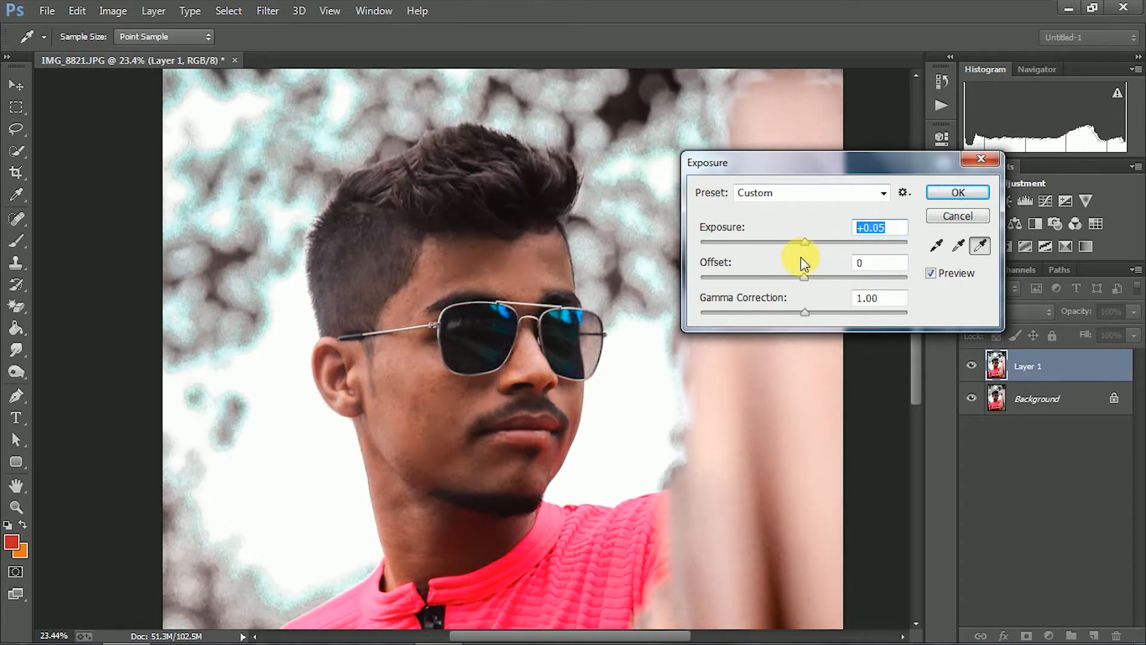
{"action": "type", "text": "1"}
{"action": "left_click_drag", "start_coordinate": [820, 243], "coordinate": [809, 239]}
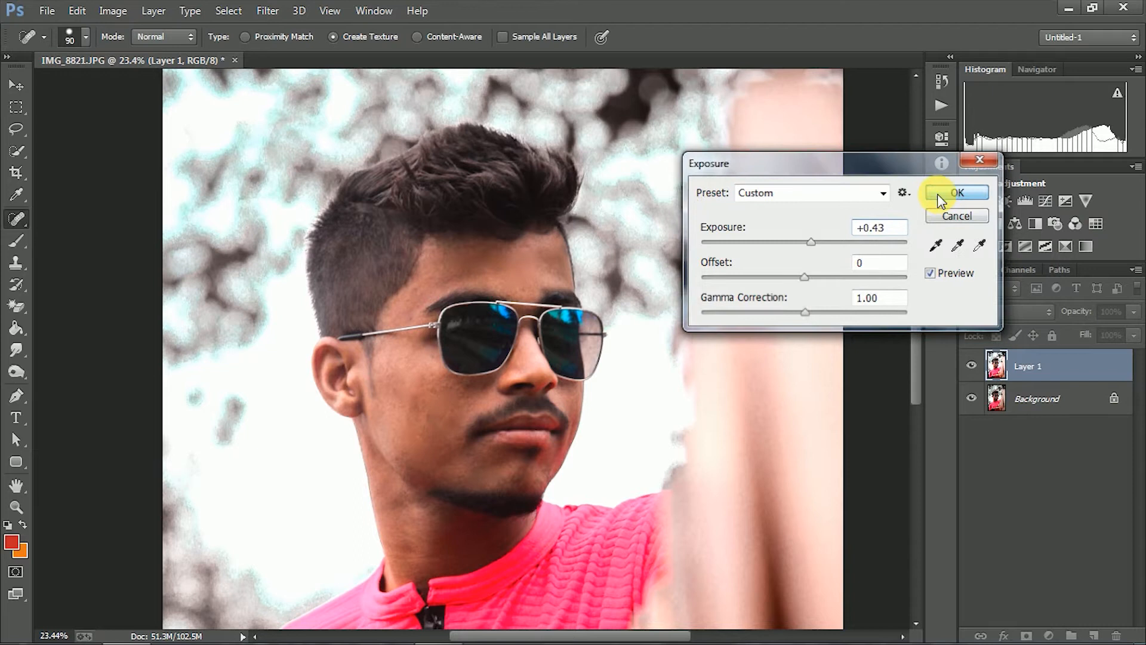
{"action": "left_click", "coordinate": [939, 197]}
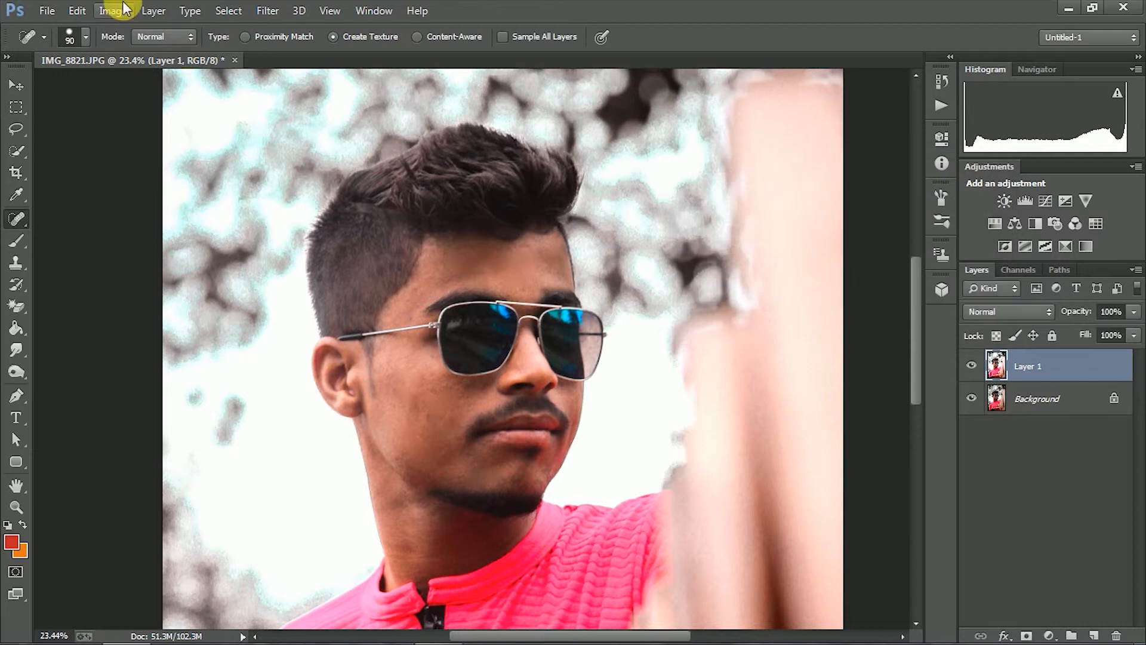
Set the master saturation of Layer 1 to 2 with a Hue/Saturation adjustment
{"action": "left_click", "coordinate": [114, 10]}
{"action": "mouse_move", "coordinate": [149, 53]}
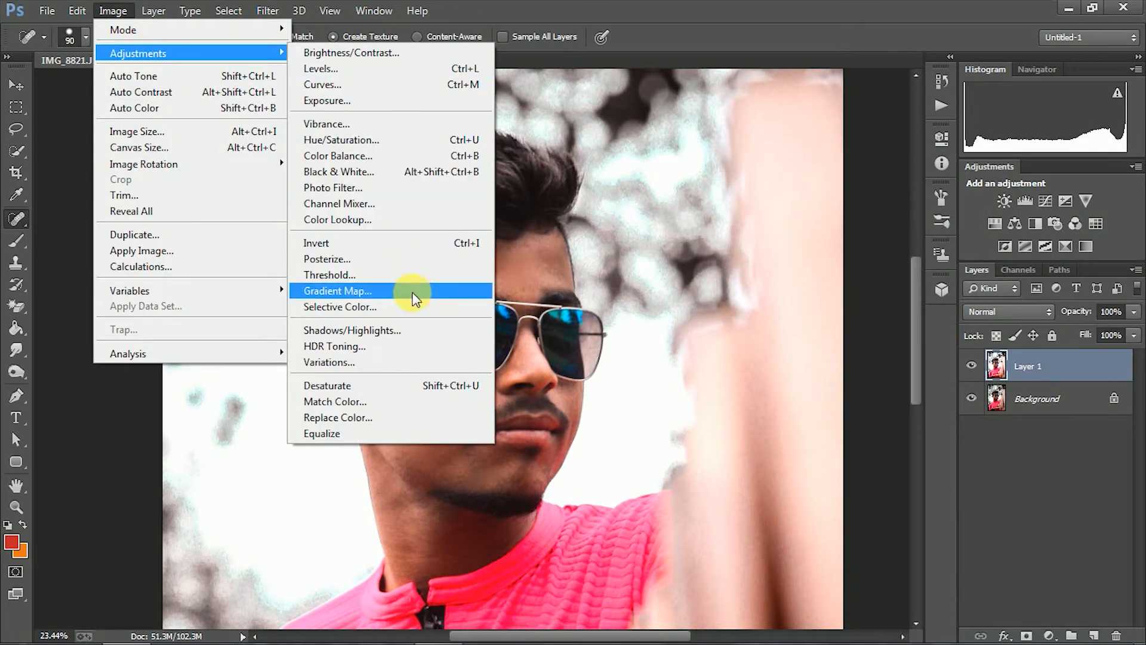
{"action": "left_click", "coordinate": [382, 140]}
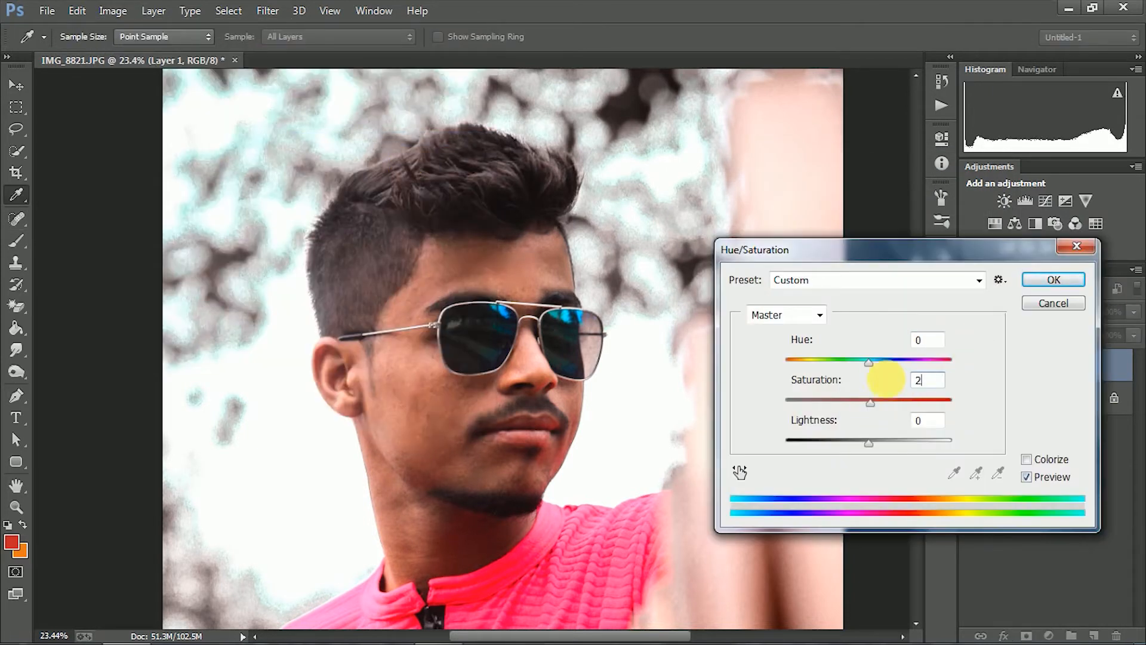
{"action": "left_click", "coordinate": [1074, 285]}
Activate the Mixer Brush and sample the forehead's skin tone as the foreground color
{"action": "scroll", "coordinate": [539, 269], "scroll_direction": "down", "scroll_amount": 2}
{"action": "scroll", "coordinate": [496, 285], "scroll_direction": "up", "scroll_amount": 4}
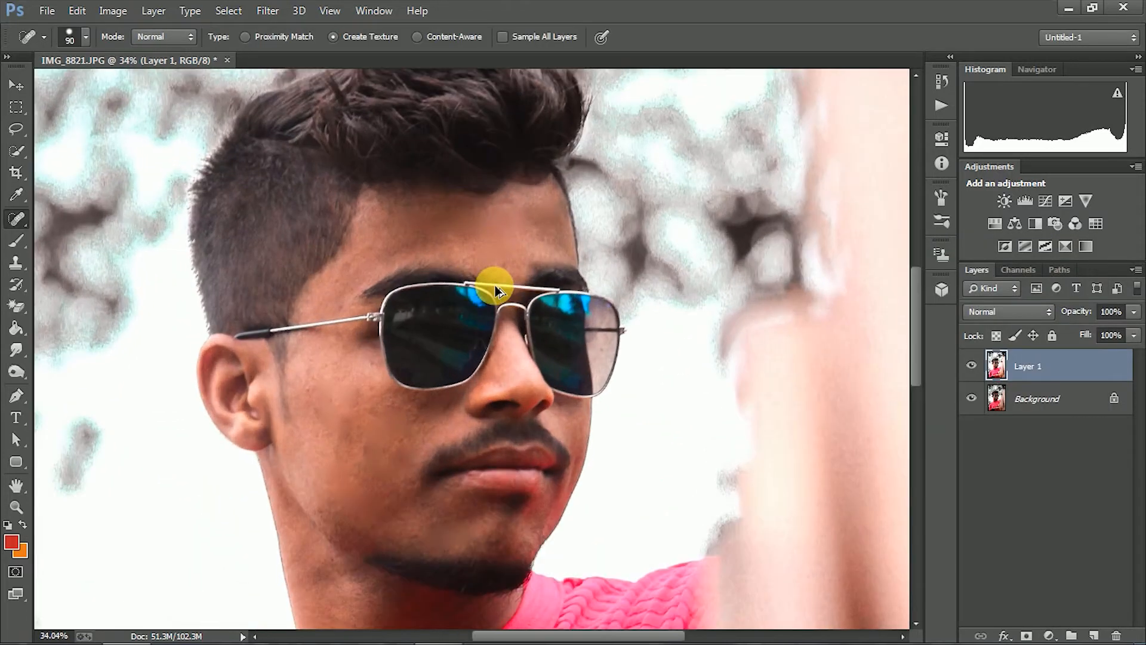
{"action": "left_click", "coordinate": [17, 240]}
{"action": "right_click", "coordinate": [16, 241]}
{"action": "left_click", "coordinate": [87, 283]}
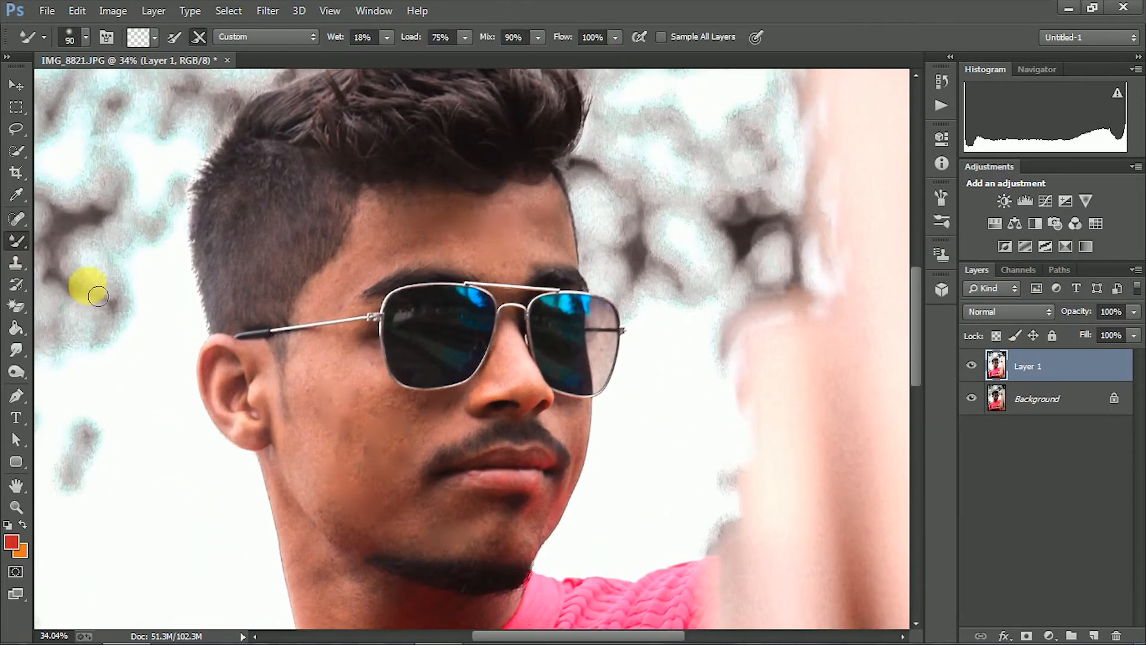
{"action": "key", "text": "i"}
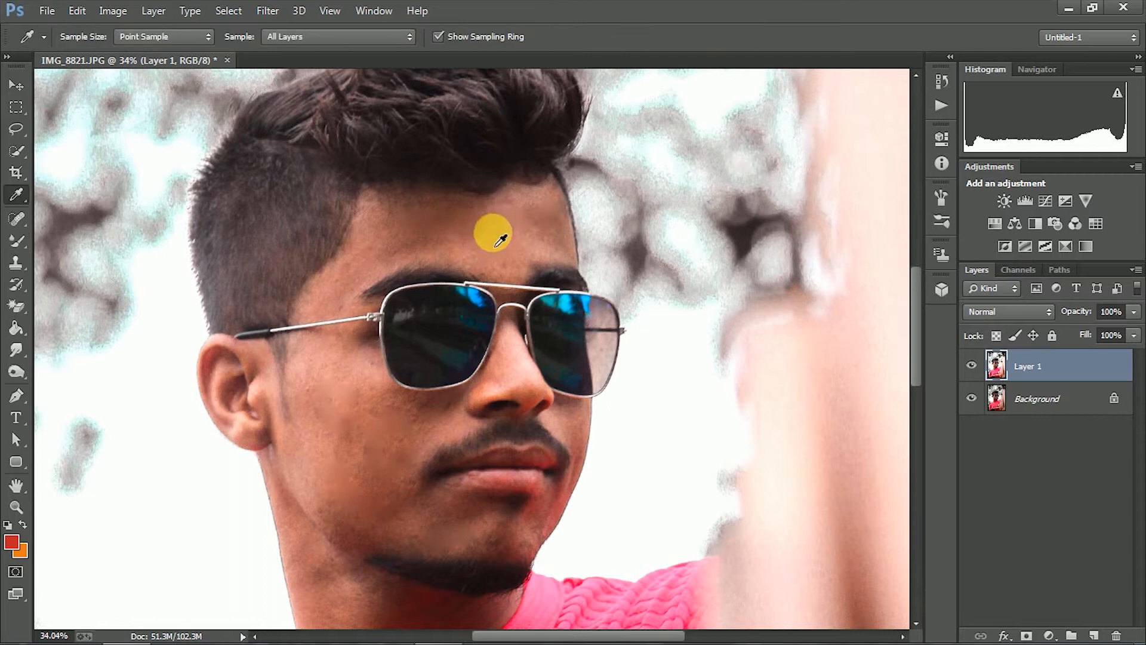
{"action": "key", "text": "b"}
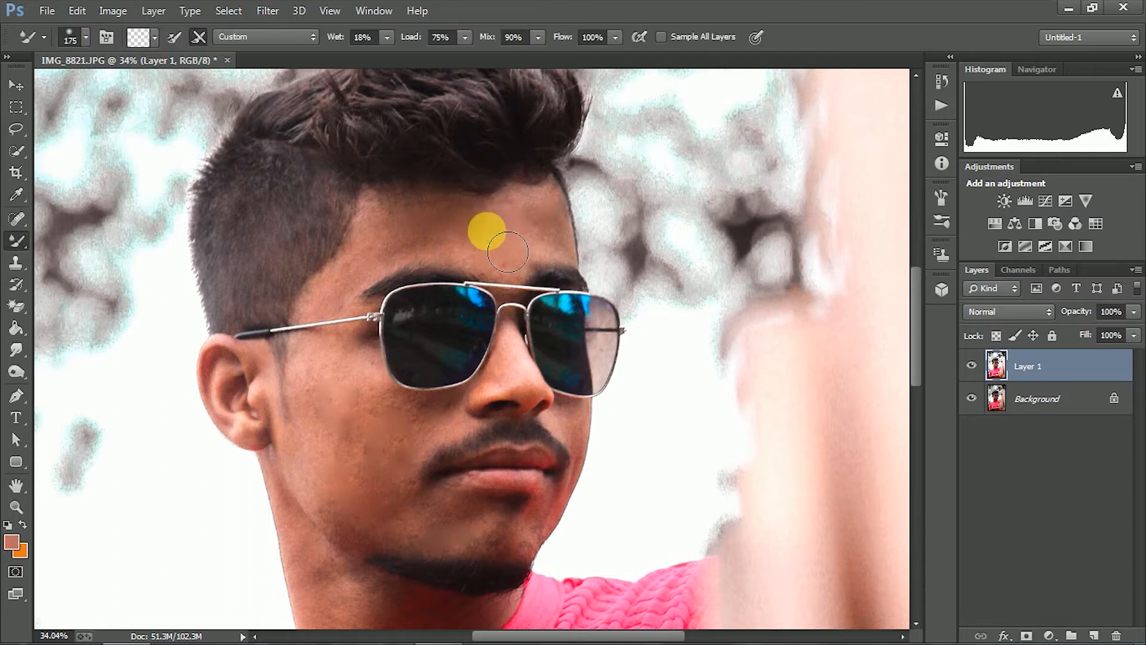
Smooth the skin across the forehead with the Mixer Brush at a size of about 150 to 175
{"action": "left_click_drag", "start_coordinate": [507, 252], "coordinate": [554, 263]}
{"action": "scroll", "coordinate": [518, 247], "scroll_direction": "up", "scroll_amount": 4}
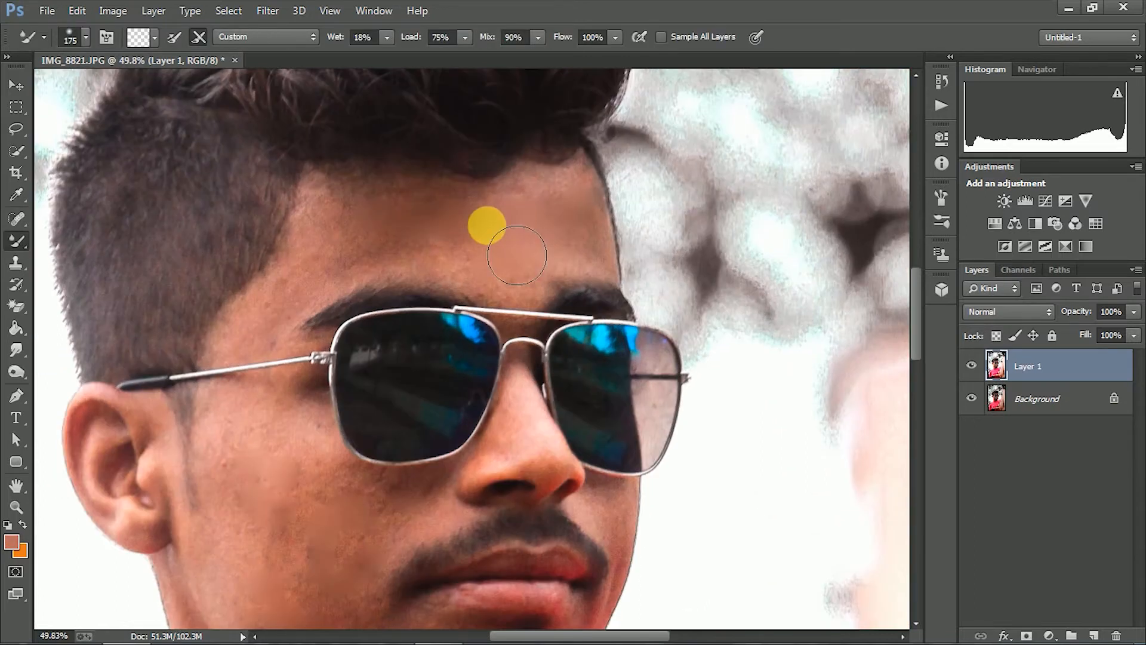
{"action": "key", "text": "bracketleft"}
{"action": "key", "text": "bracketleft"}
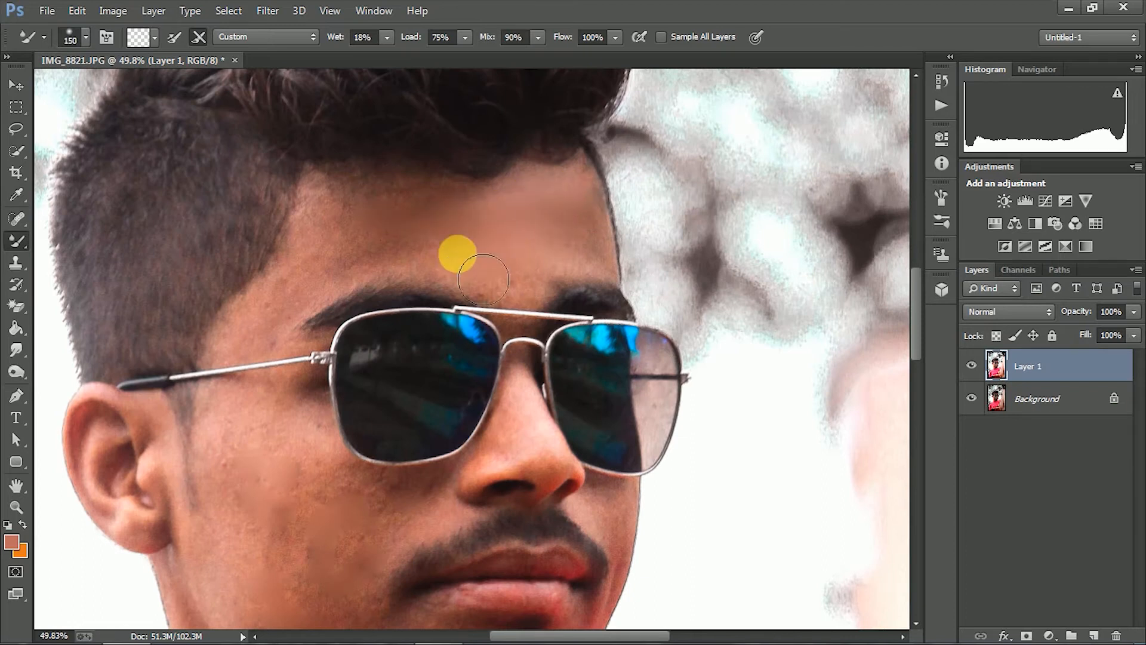
{"action": "key", "text": "bracketright"}
{"action": "mouse_move", "coordinate": [491, 262]}
{"action": "left_mouse_down"}
{"action": "mouse_move", "coordinate": [428, 247]}
{"action": "mouse_move", "coordinate": [463, 228]}
{"action": "mouse_move", "coordinate": [361, 263]}
{"action": "left_mouse_up"}
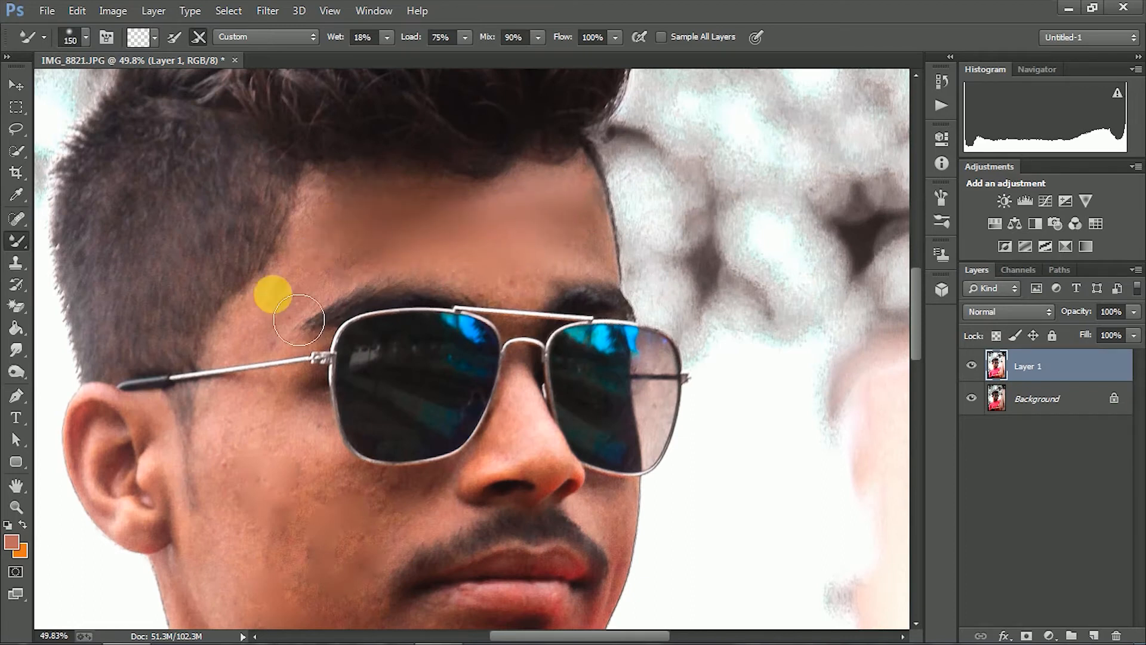
Sample the cheek's skin tone and smooth the cheek, jaw and mouth corner with the Mixer Brush, reducing its size to 100
{"action": "scroll", "coordinate": [260, 306], "scroll_direction": "down", "scroll_amount": 3}
{"action": "key", "text": "i"}
{"action": "key", "text": "b"}
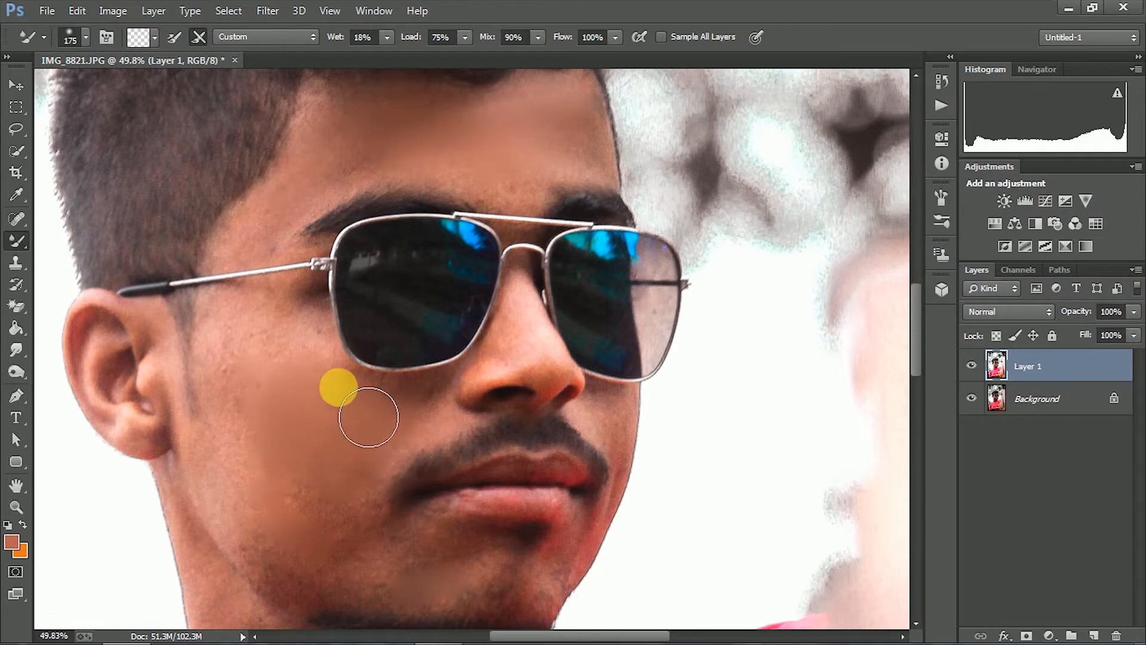
{"action": "scroll", "coordinate": [357, 530], "scroll_direction": "down", "scroll_amount": 2}
{"action": "scroll", "coordinate": [357, 530], "scroll_direction": "down", "scroll_amount": 1}
{"action": "key", "text": "bracketleft"}
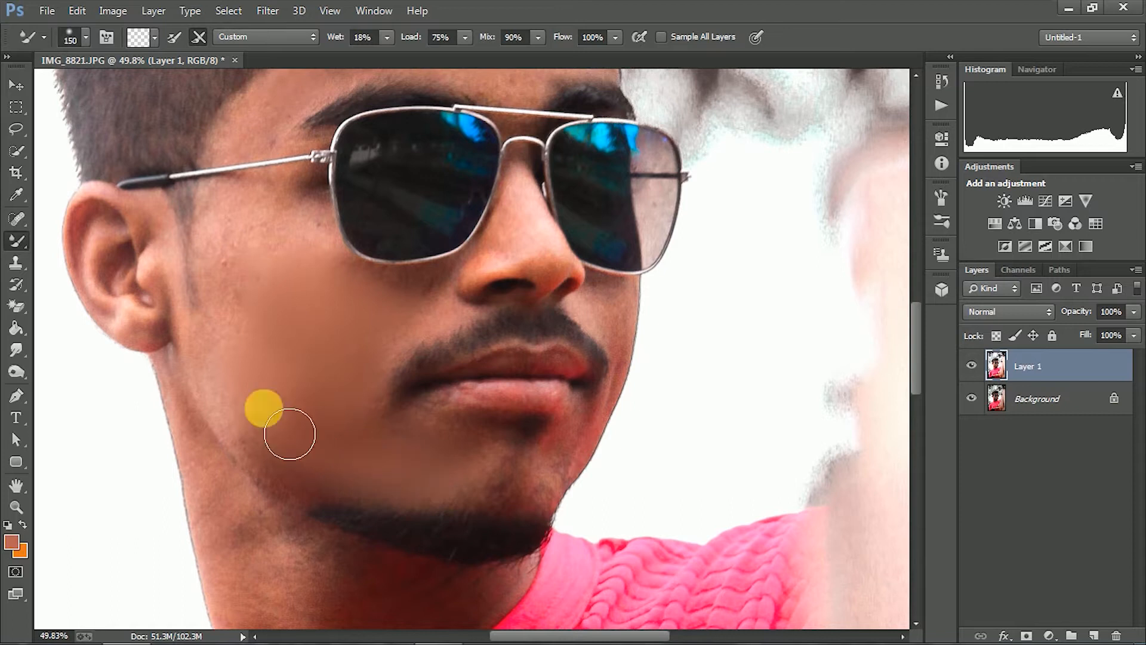
{"action": "key", "text": "bracketleft"}
{"action": "scroll", "coordinate": [375, 360], "scroll_direction": "up", "scroll_amount": 1}
{"action": "key", "text": "bracketleft"}
{"action": "key", "text": "bracketleft"}
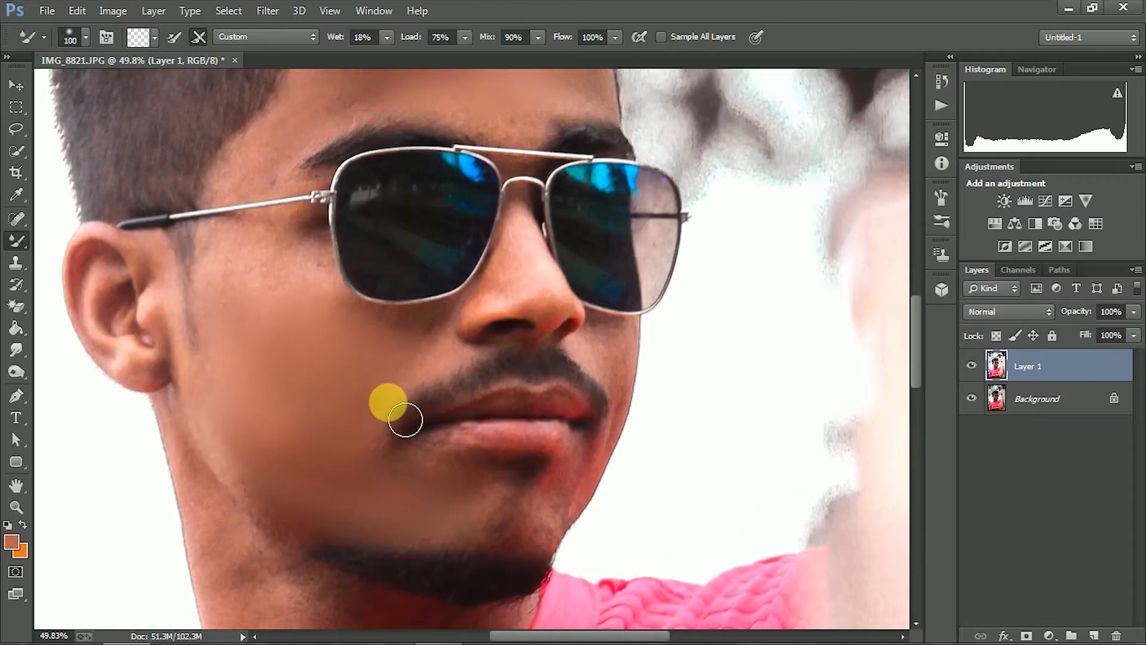
Blend the upper cheek from below the sunglasses toward the ear with the Mixer Brush at size 150
{"action": "scroll", "coordinate": [432, 334], "scroll_direction": "up", "scroll_amount": 1}
{"action": "key", "text": "bracketright"}
{"action": "key", "text": "bracketright"}
{"action": "mouse_move", "coordinate": [349, 343]}
{"action": "left_mouse_down"}
{"action": "mouse_move", "coordinate": [267, 305]}
{"action": "mouse_move", "coordinate": [222, 389]}
{"action": "mouse_move", "coordinate": [198, 359]}
{"action": "left_mouse_up"}
Smooth the temple and the skin around both eyebrows with the Mixer Brush at size 90
{"action": "scroll", "coordinate": [275, 355], "scroll_direction": "up", "scroll_amount": 3}
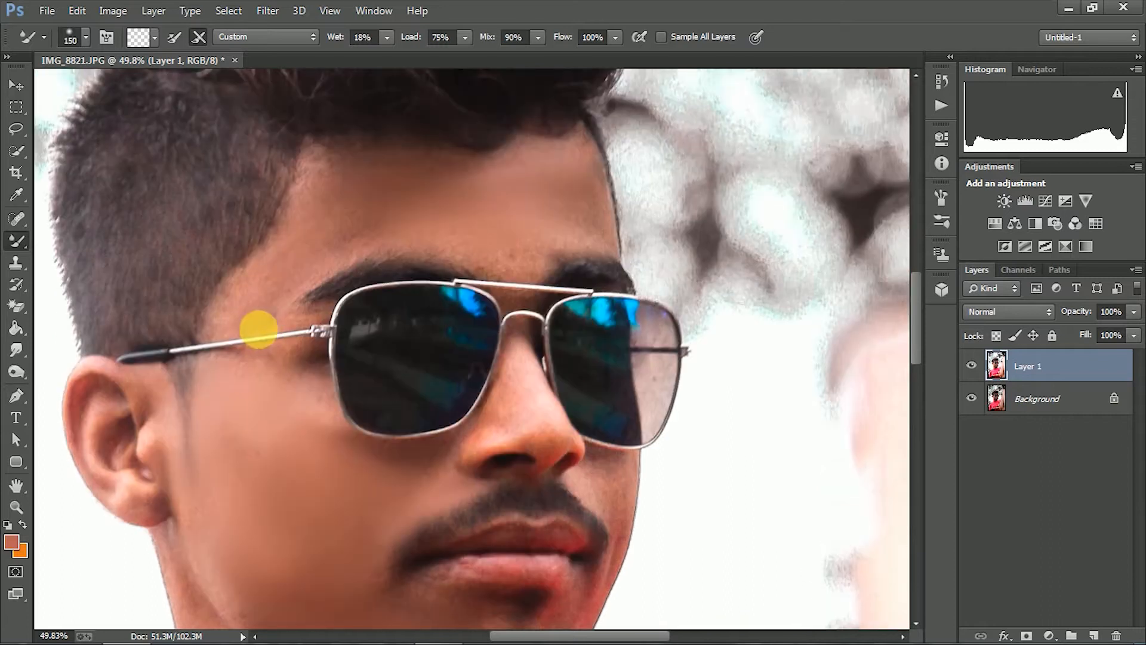
{"action": "key", "text": "bracketleft"}
{"action": "key", "text": "bracketleft"}
{"action": "key", "text": "bracketleft"}
{"action": "left_click_drag", "start_coordinate": [282, 315], "coordinate": [392, 244]}
{"action": "left_click_drag", "start_coordinate": [540, 268], "coordinate": [542, 285]}
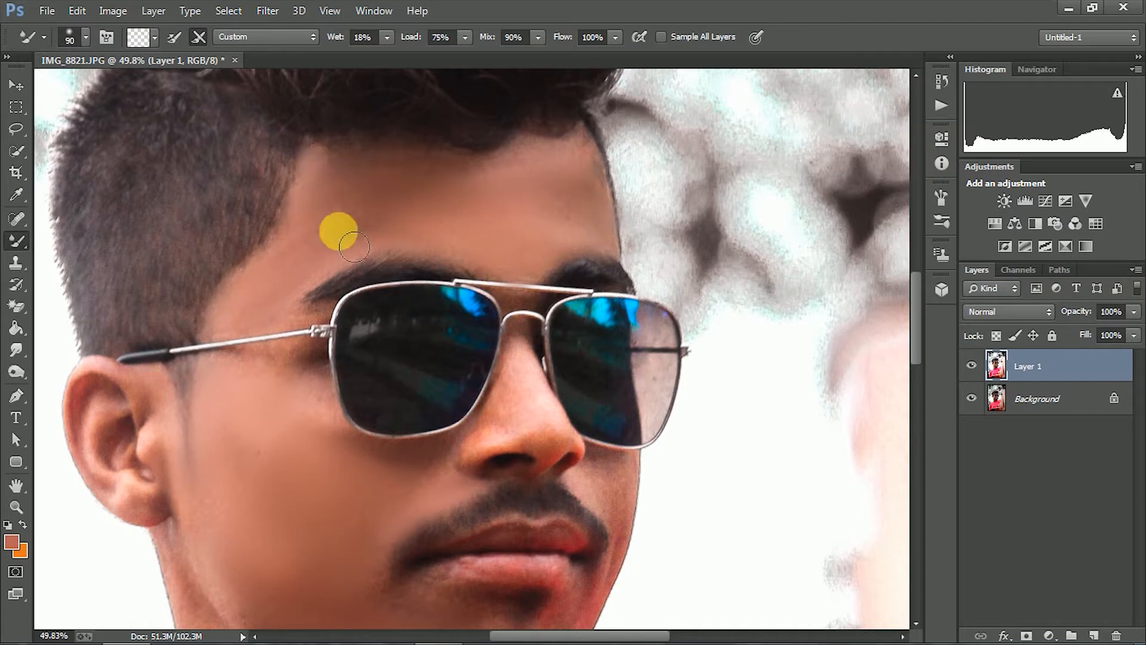
Sample a fresh skin tone and smooth the side of the neck below the ear and jawline with the Mixer Brush
{"action": "scroll", "coordinate": [560, 284], "scroll_direction": "down", "scroll_amount": 3}
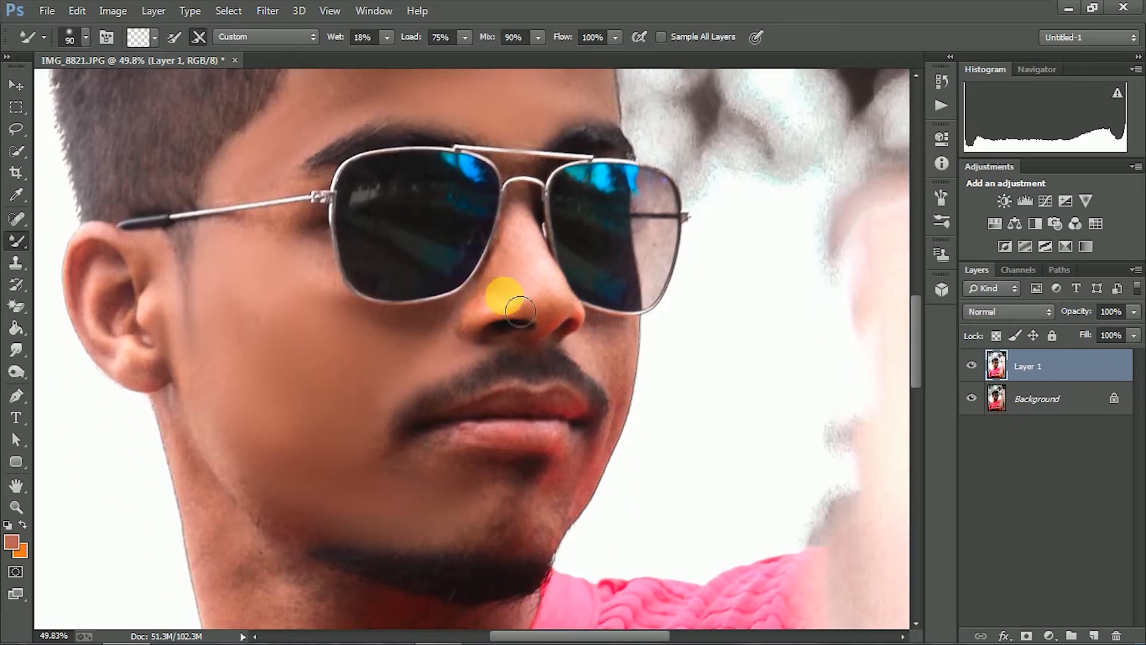
{"action": "scroll", "coordinate": [532, 352], "scroll_direction": "down", "scroll_amount": 3}
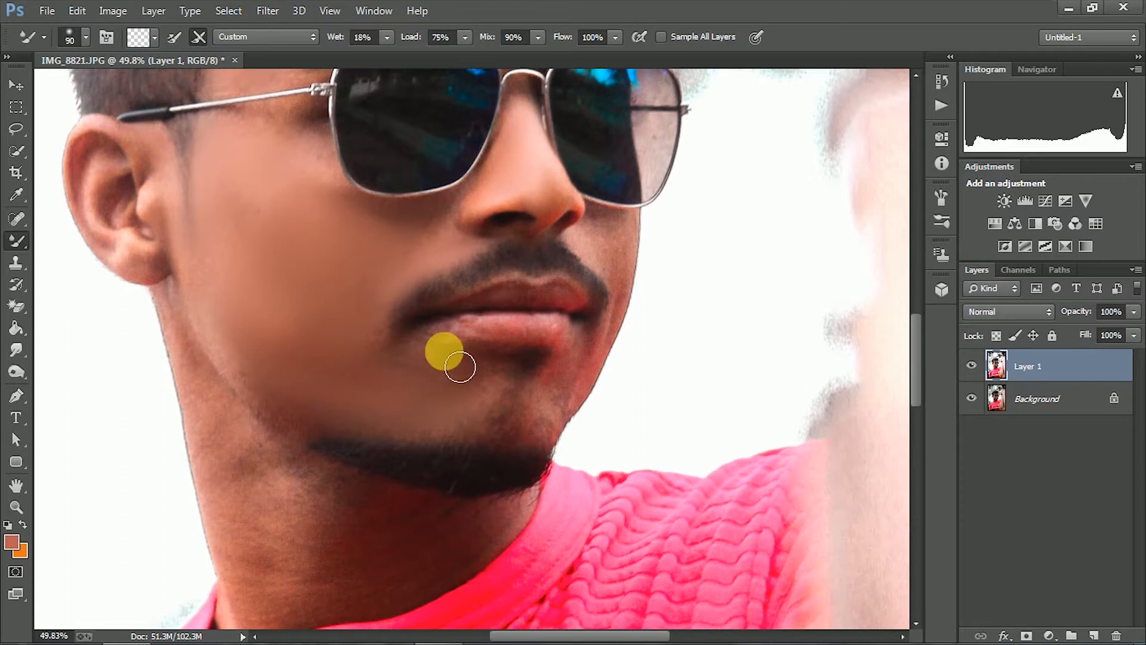
{"action": "scroll", "coordinate": [334, 364], "scroll_direction": "down", "scroll_amount": 1}
{"action": "scroll", "coordinate": [233, 280], "scroll_direction": "down", "scroll_amount": 1}
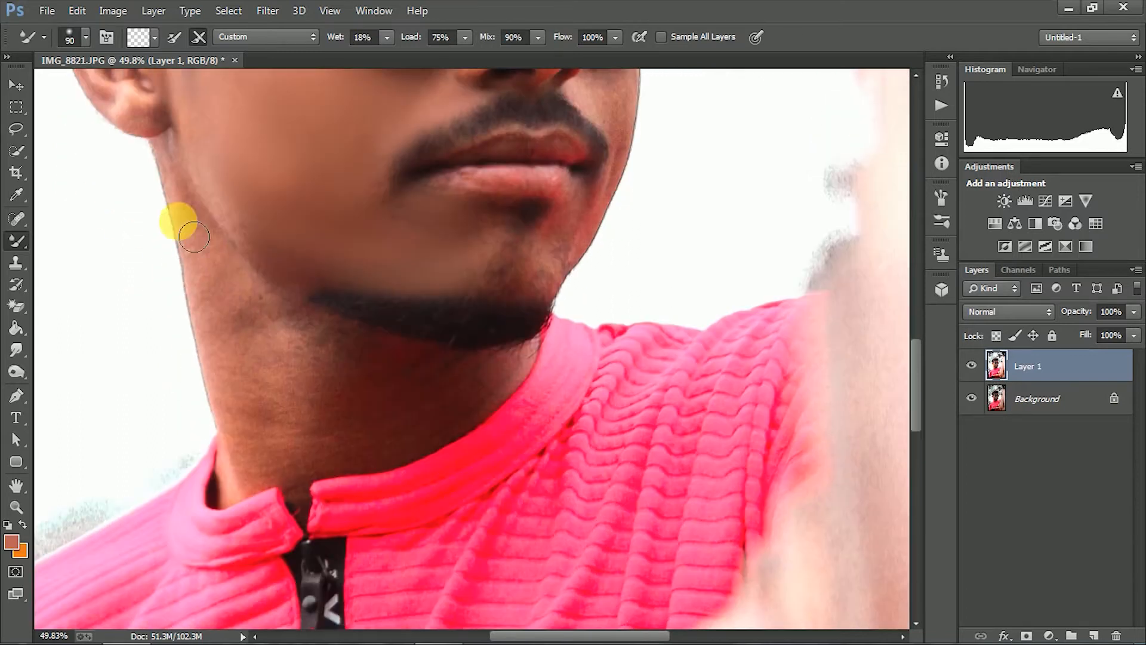
{"action": "key", "text": "i"}
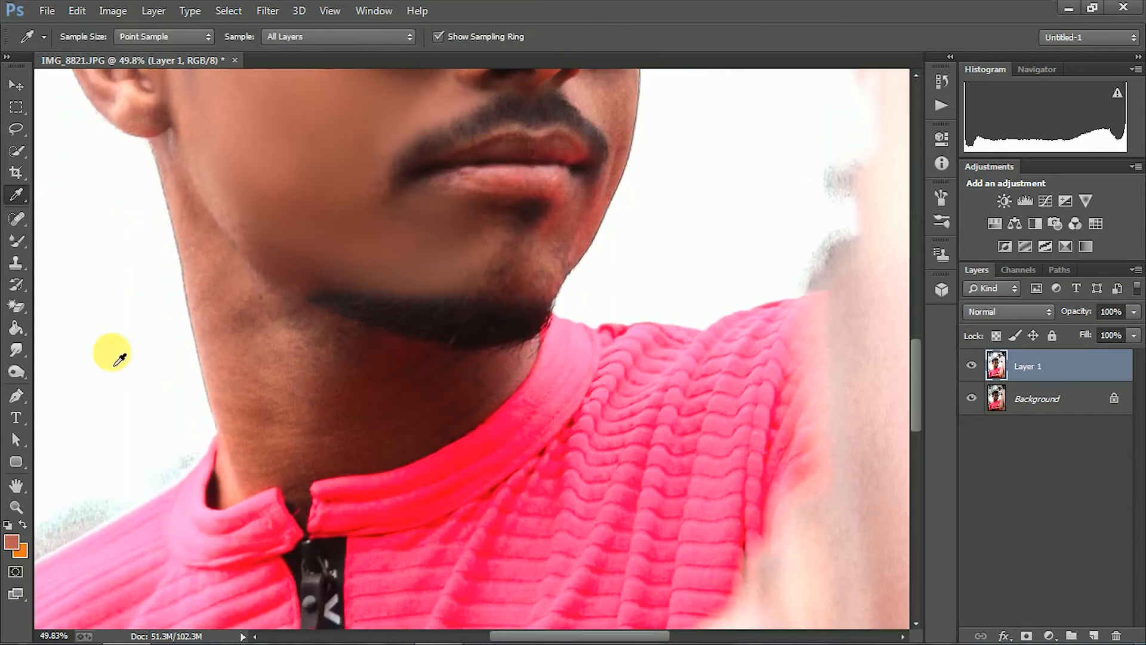
{"action": "key", "text": "b"}
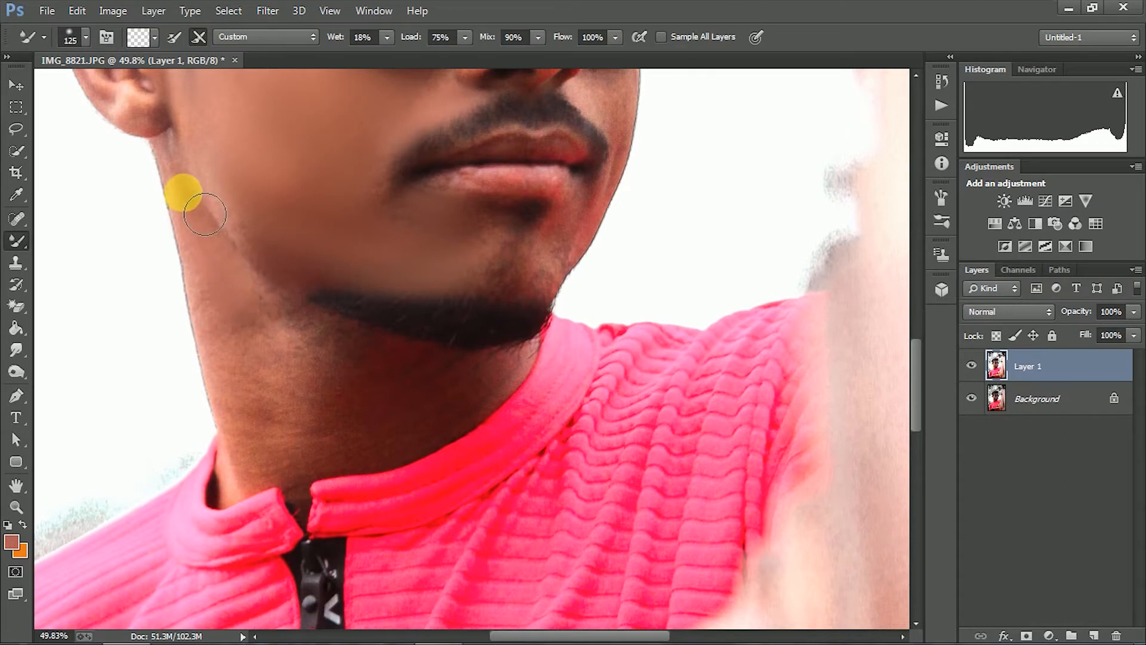
{"action": "left_click_drag", "start_coordinate": [277, 250], "coordinate": [232, 205]}
{"action": "key", "text": "bracketleft"}
{"action": "left_click", "coordinate": [244, 386]}
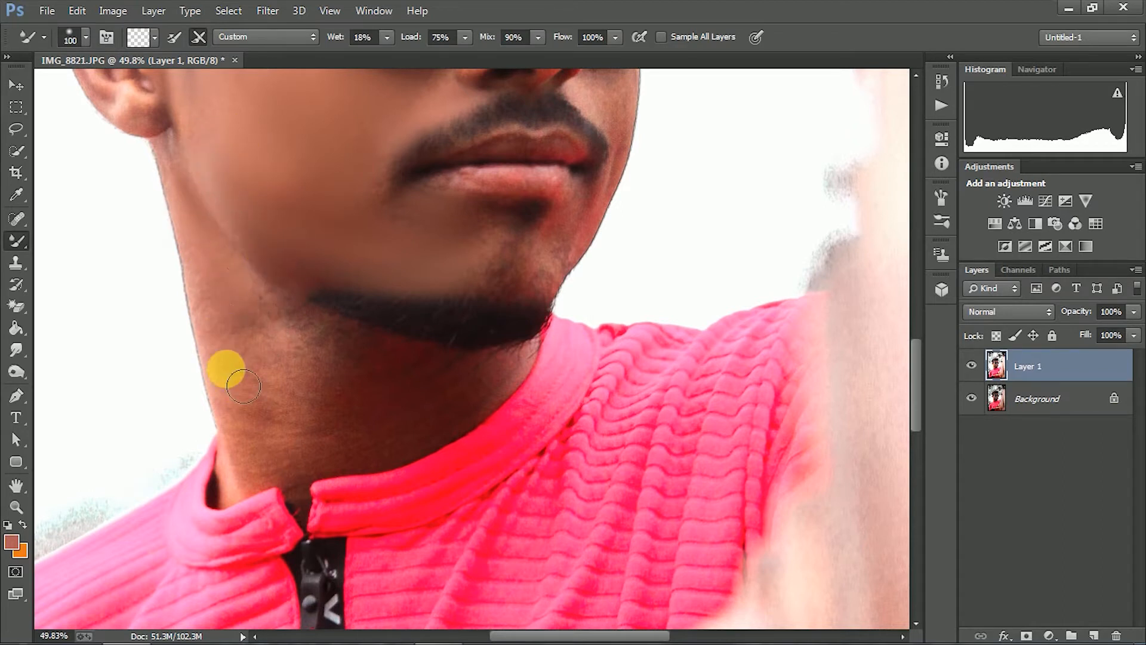
Smooth the front of the neck beneath the beard with a larger Mixer Brush, blending back toward the side
{"action": "key", "text": "bracketright"}
{"action": "key", "text": "bracketright"}
{"action": "left_click", "coordinate": [345, 414]}
{"action": "left_click_drag", "start_coordinate": [346, 414], "coordinate": [394, 440]}
{"action": "mouse_move", "coordinate": [288, 428]}
{"action": "left_mouse_down"}
{"action": "mouse_move", "coordinate": [318, 379]}
{"action": "mouse_move", "coordinate": [258, 340]}
{"action": "left_mouse_up"}
{"action": "key", "text": "bracketleft"}
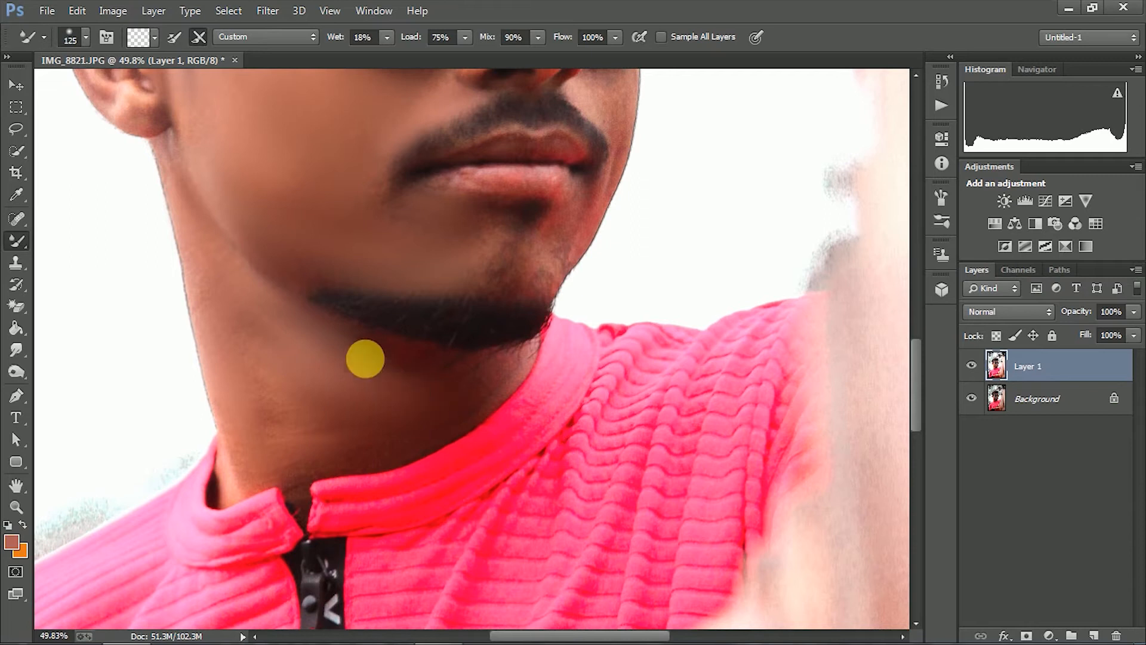
Blend the remaining rough skin from the chin down to the shirt collar with the Mixer Brush at size 100
{"action": "scroll", "coordinate": [381, 359], "scroll_direction": "down", "scroll_amount": 3}
{"action": "scroll", "coordinate": [381, 360], "scroll_direction": "up", "scroll_amount": 3}
{"action": "scroll", "coordinate": [436, 375], "scroll_direction": "down", "scroll_amount": 3}
{"action": "key", "text": "bracketright"}
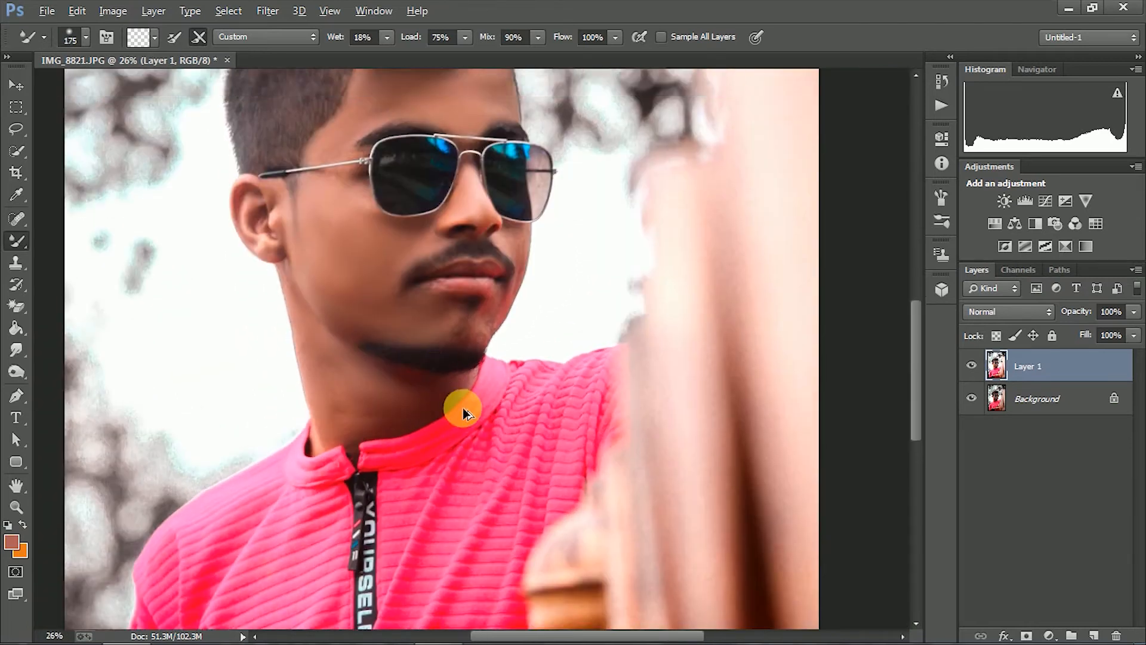
{"action": "scroll", "coordinate": [460, 404], "scroll_direction": "up", "scroll_amount": 3}
{"action": "key", "text": "bracketleft"}
{"action": "key", "text": "bracketleft"}
{"action": "mouse_move", "coordinate": [499, 302]}
{"action": "left_mouse_down"}
{"action": "mouse_move", "coordinate": [474, 298]}
{"action": "mouse_move", "coordinate": [452, 320]}
{"action": "mouse_move", "coordinate": [460, 400]}
{"action": "mouse_move", "coordinate": [399, 376]}
{"action": "mouse_move", "coordinate": [442, 394]}
{"action": "mouse_move", "coordinate": [406, 439]}
{"action": "mouse_move", "coordinate": [294, 483]}
{"action": "mouse_move", "coordinate": [281, 466]}
{"action": "mouse_move", "coordinate": [227, 480]}
{"action": "mouse_move", "coordinate": [259, 500]}
{"action": "mouse_move", "coordinate": [295, 480]}
{"action": "left_mouse_up"}
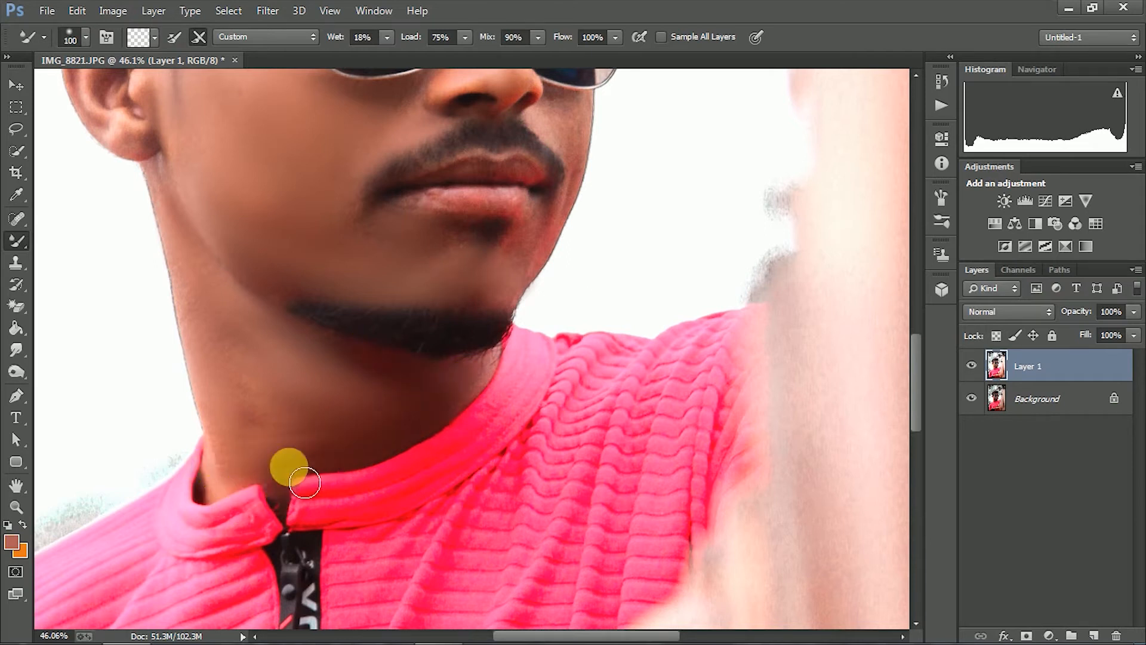
Sample a skin tone from the face and smooth the far cheek and the chin below the lips with the Mixer Brush
{"action": "scroll", "coordinate": [392, 394], "scroll_direction": "down", "scroll_amount": 5}
{"action": "scroll", "coordinate": [501, 418], "scroll_direction": "up", "scroll_amount": 4}
{"action": "scroll", "coordinate": [467, 366], "scroll_direction": "up", "scroll_amount": 5}
{"action": "key", "text": "i"}
{"action": "left_click", "coordinate": [422, 360]}
{"action": "key", "text": "b"}
{"action": "mouse_move", "coordinate": [428, 358]}
{"action": "left_mouse_down"}
{"action": "mouse_move", "coordinate": [435, 406]}
{"action": "mouse_move", "coordinate": [432, 343]}
{"action": "mouse_move", "coordinate": [397, 347]}
{"action": "mouse_move", "coordinate": [383, 373]}
{"action": "mouse_move", "coordinate": [428, 418]}
{"action": "mouse_move", "coordinate": [376, 496]}
{"action": "mouse_move", "coordinate": [364, 539]}
{"action": "mouse_move", "coordinate": [374, 548]}
{"action": "mouse_move", "coordinate": [348, 527]}
{"action": "left_mouse_up"}
{"action": "key", "text": "bracketright"}
{"action": "mouse_move", "coordinate": [164, 528]}
{"action": "left_mouse_down"}
{"action": "mouse_move", "coordinate": [203, 490]}
{"action": "mouse_move", "coordinate": [282, 511]}
{"action": "left_mouse_up"}
Smooth the skin beside the nose and above the mustache with the Mixer Brush at size 60
{"action": "key", "text": "bracketleft"}
{"action": "key", "text": "bracketleft"}
{"action": "mouse_move", "coordinate": [226, 341]}
{"action": "left_mouse_down"}
{"action": "mouse_move", "coordinate": [213, 333]}
{"action": "mouse_move", "coordinate": [217, 309]}
{"action": "left_mouse_up"}
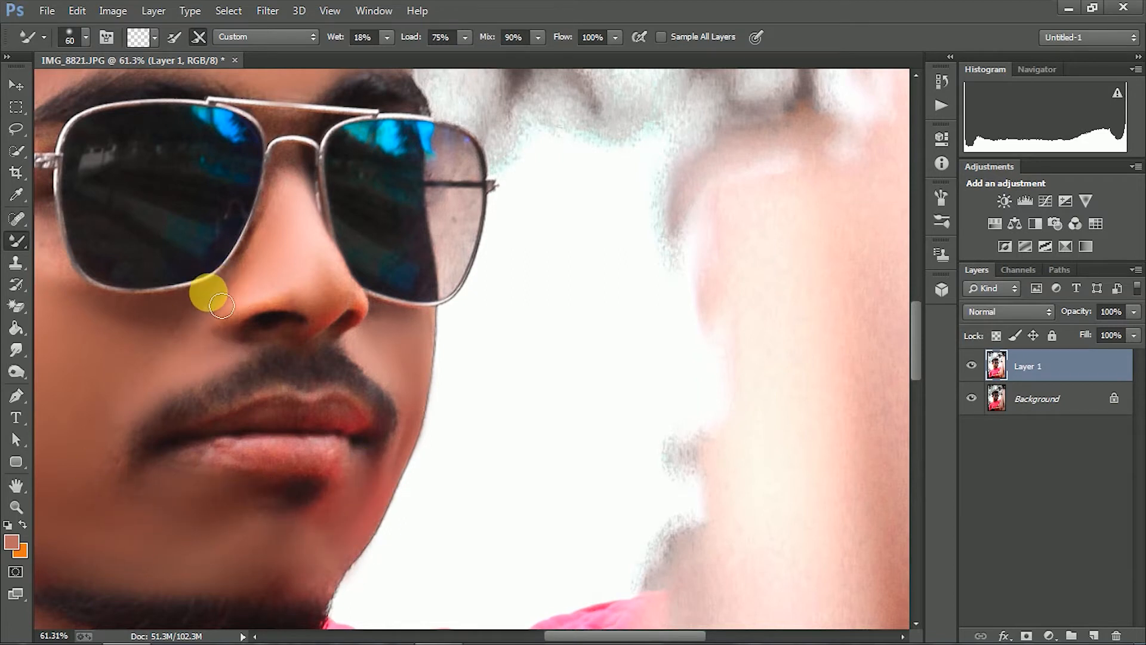
{"action": "left_click_drag", "start_coordinate": [127, 372], "coordinate": [309, 360]}
{"action": "left_click_drag", "start_coordinate": [160, 389], "coordinate": [211, 440]}
{"action": "key", "text": "bracketright"}
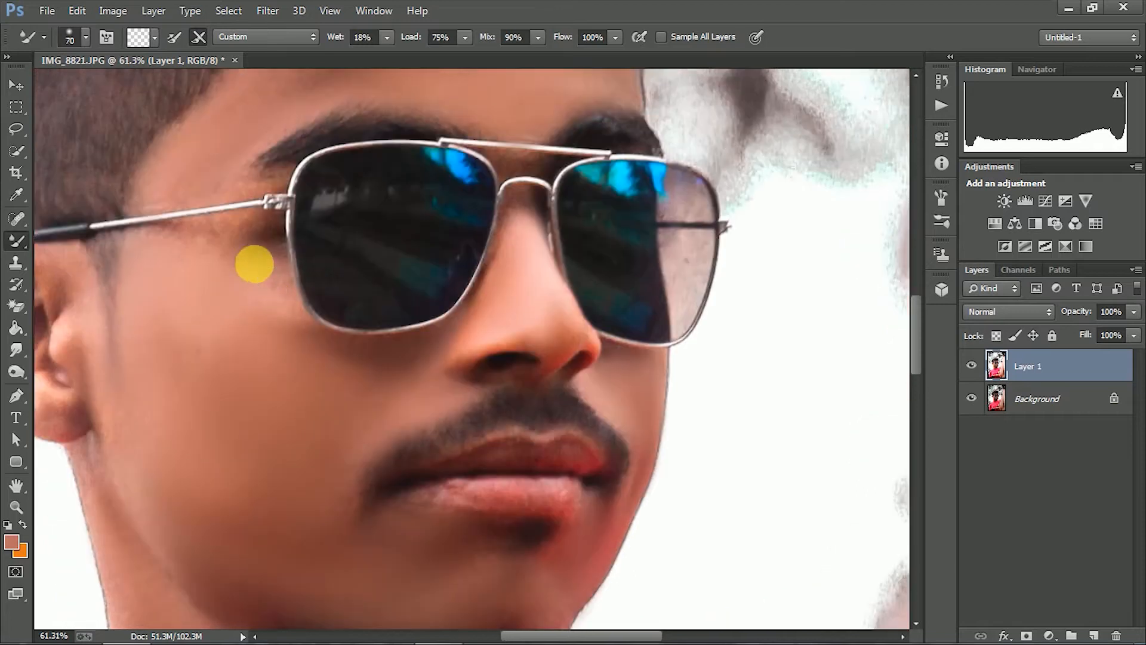
Blend the skin under the sunglasses' lens and temple arm with the Mixer Brush, reducing its size to 60
{"action": "mouse_move", "coordinate": [290, 295]}
{"action": "left_mouse_down"}
{"action": "mouse_move", "coordinate": [274, 278]}
{"action": "mouse_move", "coordinate": [298, 321]}
{"action": "left_mouse_up"}
{"action": "key", "text": "bracketleft"}
{"action": "key", "text": "bracketleft"}
{"action": "scroll", "coordinate": [478, 202], "scroll_direction": "up", "scroll_amount": 2}
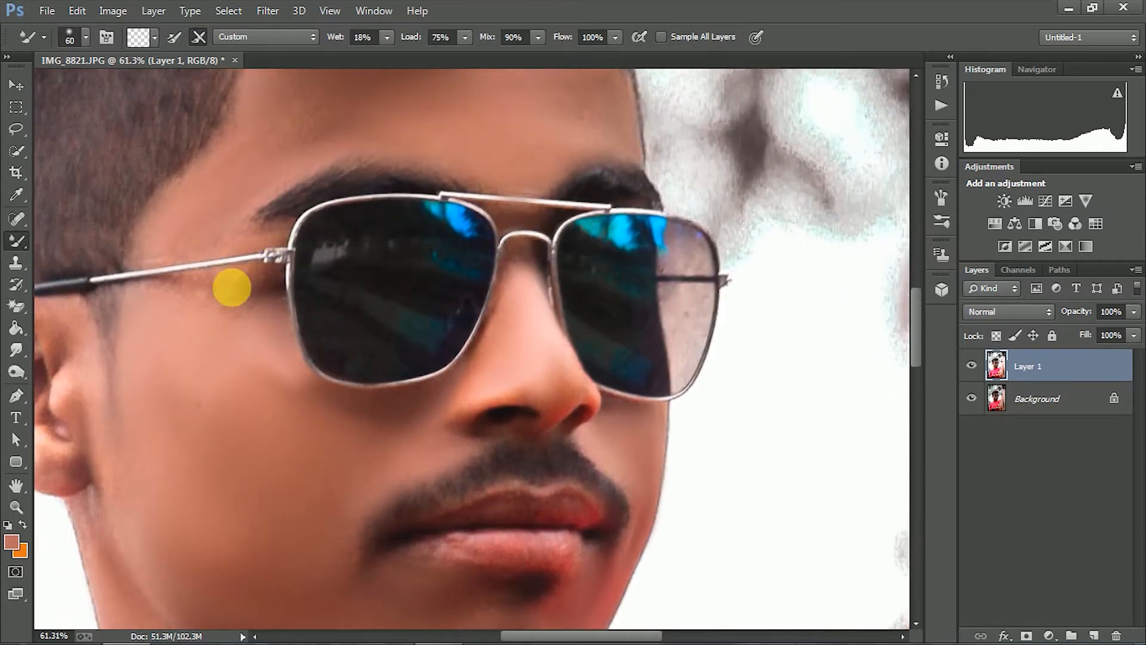
{"action": "scroll", "coordinate": [248, 295], "scroll_direction": "down", "scroll_amount": 5}
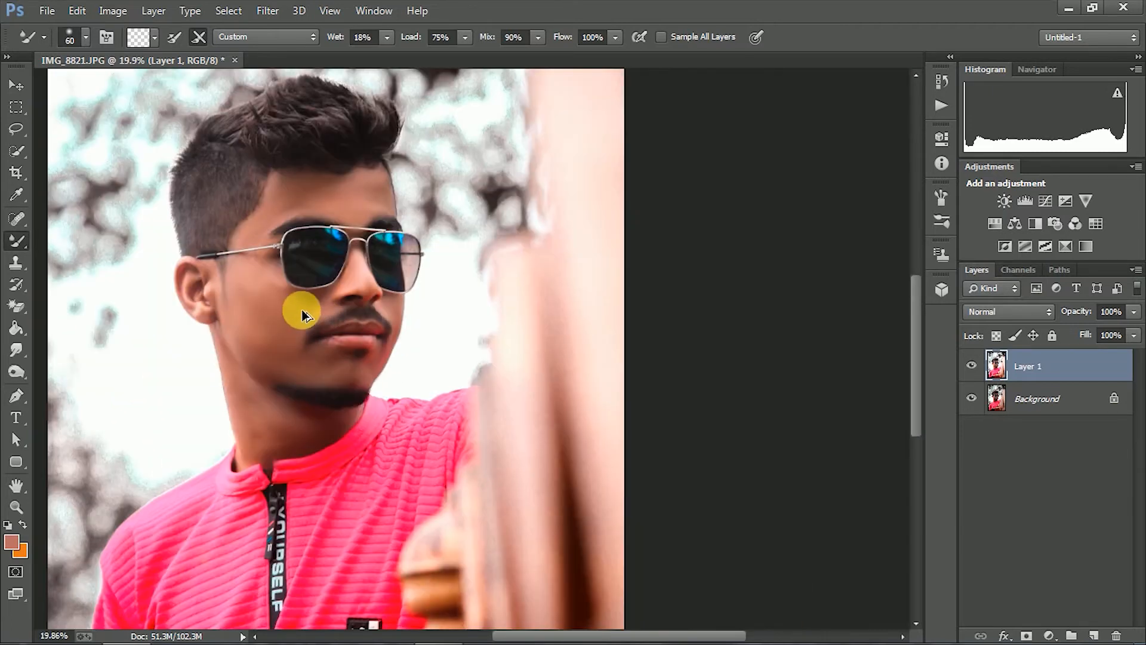
{"action": "scroll", "coordinate": [293, 321], "scroll_direction": "down", "scroll_amount": 2}
{"action": "scroll", "coordinate": [388, 298], "scroll_direction": "up", "scroll_amount": 3}
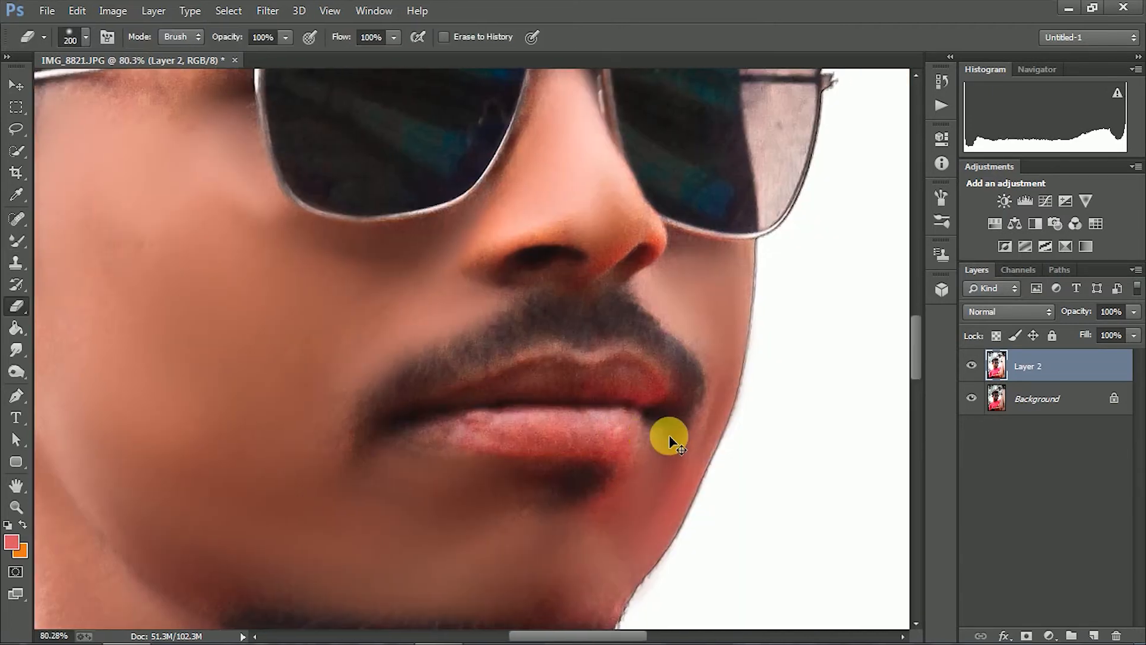
{"action": "scroll", "coordinate": [668, 435], "scroll_direction": "down", "scroll_amount": 3}
{"action": "scroll", "coordinate": [673, 422], "scroll_direction": "up", "scroll_amount": 1}
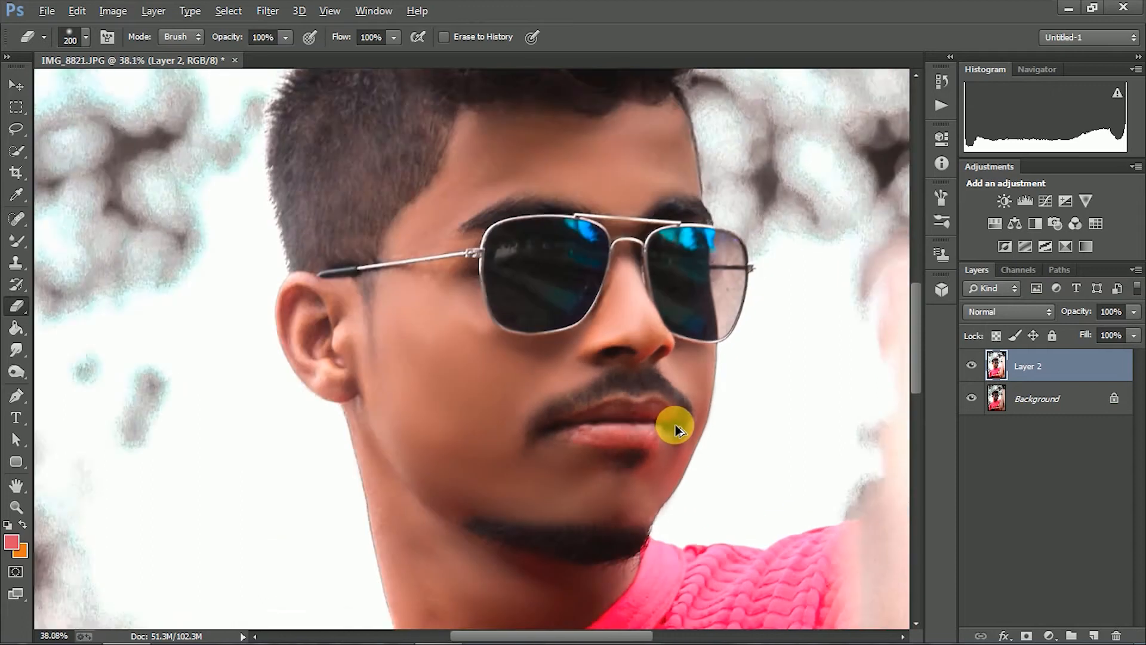
Blend the remaining uneven skin around the lips with the Mixer Brush, adjusting its size to 90
{"action": "left_click", "coordinate": [17, 241]}
{"action": "scroll", "coordinate": [680, 460], "scroll_direction": "up", "scroll_amount": 2}
{"action": "key", "text": "bracketleft"}
{"action": "key", "text": "bracketright"}
{"action": "key", "text": "bracketright"}
{"action": "left_click_drag", "start_coordinate": [685, 459], "coordinate": [609, 453]}
{"action": "key", "text": "bracketleft"}
{"action": "left_click_drag", "start_coordinate": [677, 415], "coordinate": [644, 420]}
{"action": "scroll", "coordinate": [663, 439], "scroll_direction": "down", "scroll_amount": 6}
{"action": "scroll", "coordinate": [687, 365], "scroll_direction": "up", "scroll_amount": 1}
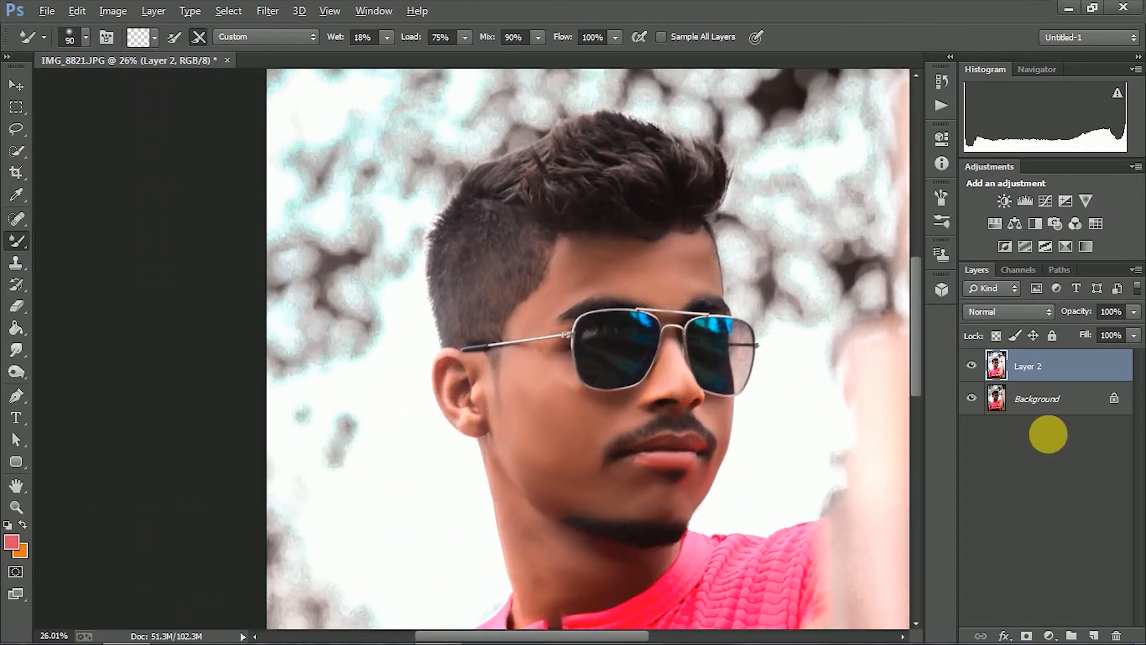
Add a new layer above the retouched one and choose a bright blue foreground color for the Brush tool
{"action": "scroll", "coordinate": [704, 376], "scroll_direction": "down", "scroll_amount": 1}
{"action": "left_click", "coordinate": [1094, 634]}
{"action": "right_click", "coordinate": [16, 241]}
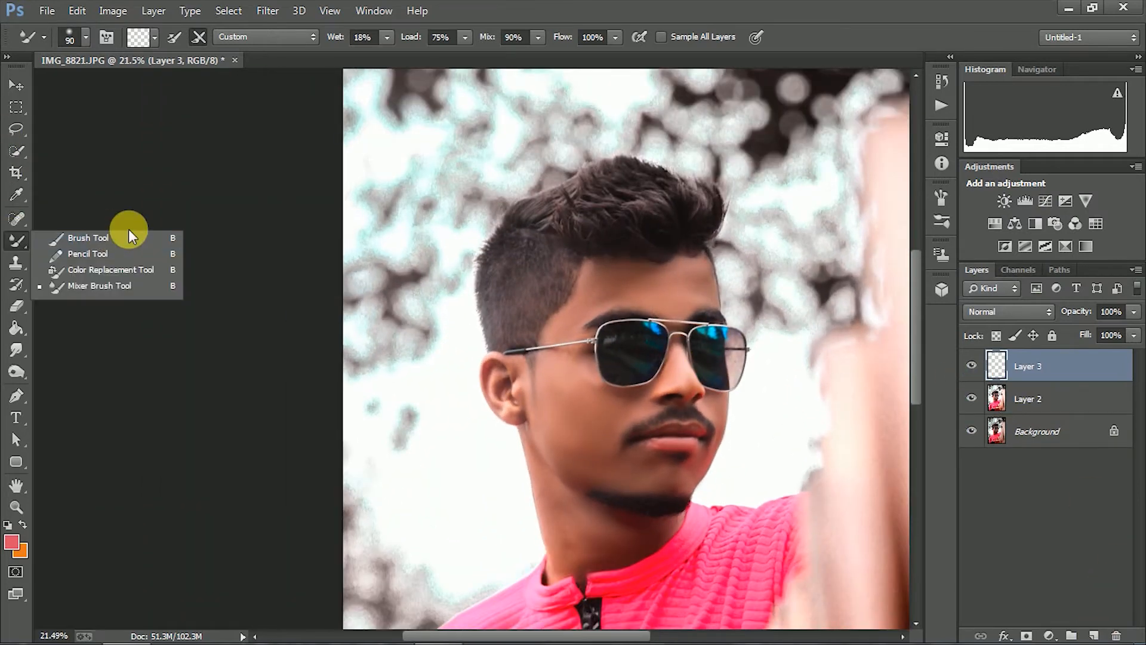
{"action": "left_click", "coordinate": [128, 230]}
{"action": "left_click", "coordinate": [12, 541]}
{"action": "left_click_drag", "start_coordinate": [897, 328], "coordinate": [897, 317]}
{"action": "left_click_drag", "start_coordinate": [812, 254], "coordinate": [838, 246]}
{"action": "key", "text": "Return"}
Paint both sunglasses lenses with the soft blue brush, enlarging it to size 250
{"action": "scroll", "coordinate": [644, 317], "scroll_direction": "up", "scroll_amount": 5}
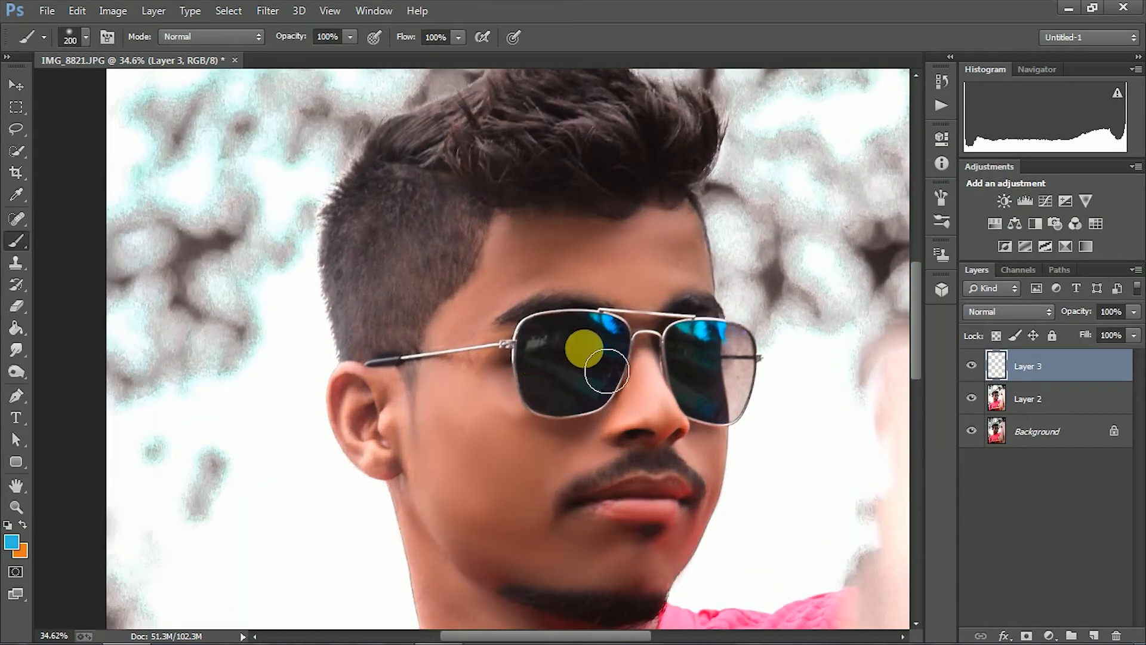
{"action": "key", "text": "bracketleft"}
{"action": "left_click", "coordinate": [600, 386]}
{"action": "mouse_move", "coordinate": [604, 360]}
{"action": "left_mouse_down"}
{"action": "mouse_move", "coordinate": [567, 389]}
{"action": "mouse_move", "coordinate": [592, 382]}
{"action": "left_mouse_up"}
{"action": "key", "text": "bracketright"}
{"action": "left_click_drag", "start_coordinate": [690, 371], "coordinate": [717, 344]}
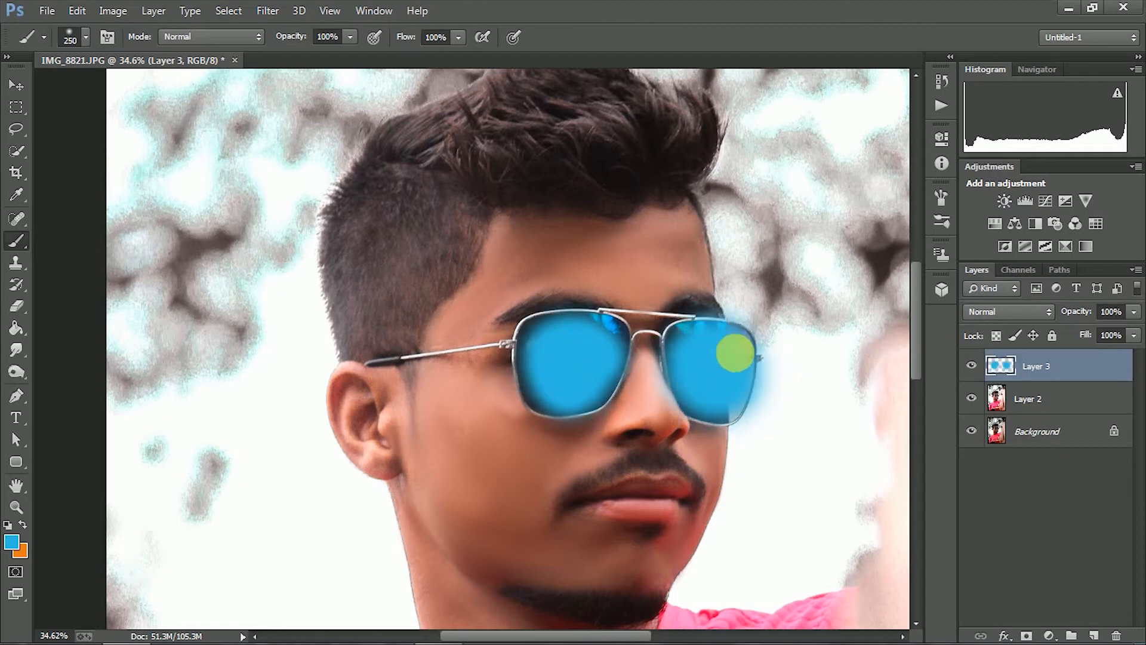
Try several blend modes on the blue lens layer, including Screen and Darken, and set it to Soft Light
{"action": "left_click", "coordinate": [17, 305]}
{"action": "left_click", "coordinate": [1009, 311]}
{"action": "left_click", "coordinate": [1021, 222]}
{"action": "key", "text": "Down"}
{"action": "key", "text": "Down"}
{"action": "key", "text": "Down"}
{"action": "key", "text": "Down"}
{"action": "key", "text": "Down"}
{"action": "key", "text": "Up"}
{"action": "key", "text": "Up"}
{"action": "key", "text": "Up"}
{"action": "key", "text": "Up"}
{"action": "key", "text": "Up"}
{"action": "key", "text": "Up"}
{"action": "key", "text": "Up"}
{"action": "key", "text": "Up"}
{"action": "key", "text": "Up"}
{"action": "key", "text": "Up"}
{"action": "key", "text": "Up"}
{"action": "key", "text": "Up"}
{"action": "key", "text": "Up"}
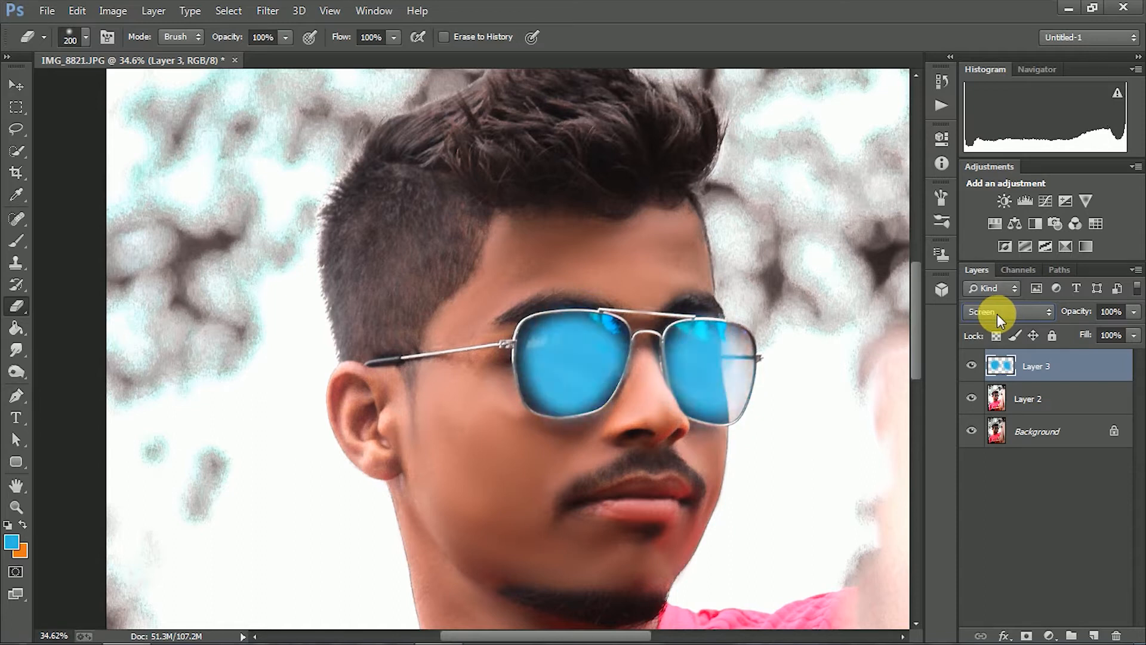
{"action": "key", "text": "Up"}
{"action": "key", "text": "Up"}
{"action": "key", "text": "Up"}
{"action": "key", "text": "Up"}
{"action": "key", "text": "Up"}
{"action": "key", "text": "Up"}
{"action": "key", "text": "Up"}
{"action": "key", "text": "Up"}
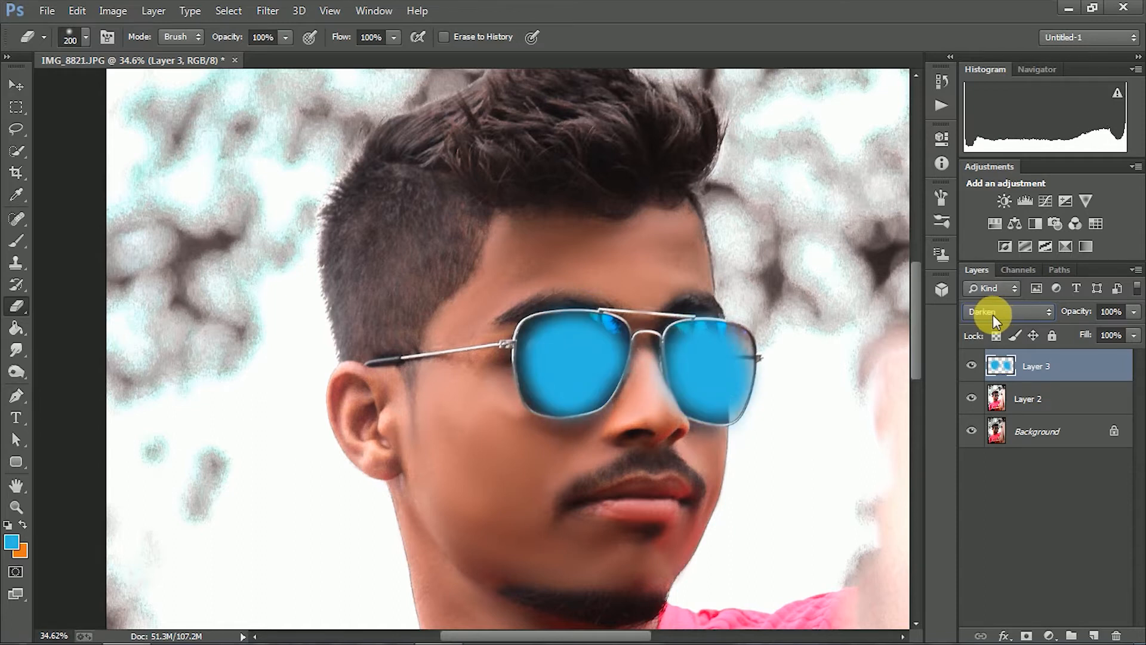
{"action": "key", "text": "Down"}
{"action": "key", "text": "Down"}
{"action": "key", "text": "Down"}
{"action": "key", "text": "Down"}
{"action": "key", "text": "Down"}
{"action": "key", "text": "Down"}
{"action": "key", "text": "Down"}
{"action": "key", "text": "Down"}
{"action": "key", "text": "Down"}
{"action": "key", "text": "Down"}
{"action": "key", "text": "Down"}
{"action": "key", "text": "Down"}
{"action": "key", "text": "Down"}
{"action": "key", "text": "Down"}
{"action": "key", "text": "Up"}
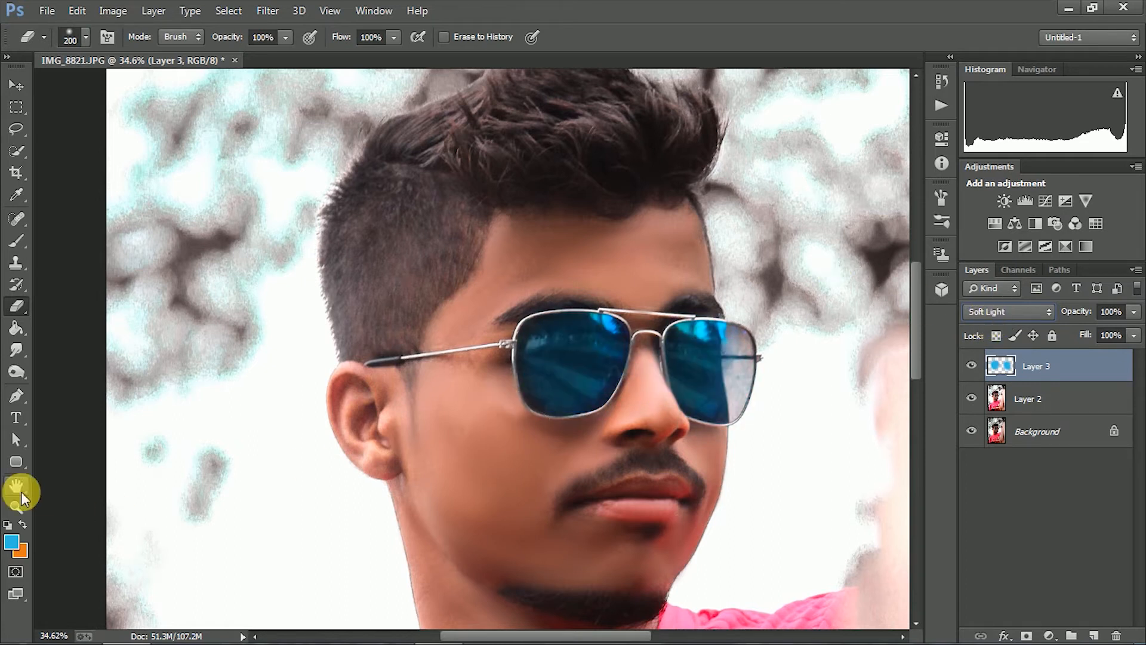
Set the blue lens layer's blend mode to Color
{"action": "left_click", "coordinate": [18, 506]}
{"action": "scroll", "coordinate": [593, 379], "scroll_direction": "down", "scroll_amount": 5}
{"action": "scroll", "coordinate": [546, 323], "scroll_direction": "up", "scroll_amount": 2}
{"action": "scroll", "coordinate": [845, 250], "scroll_direction": "down", "scroll_amount": 1}
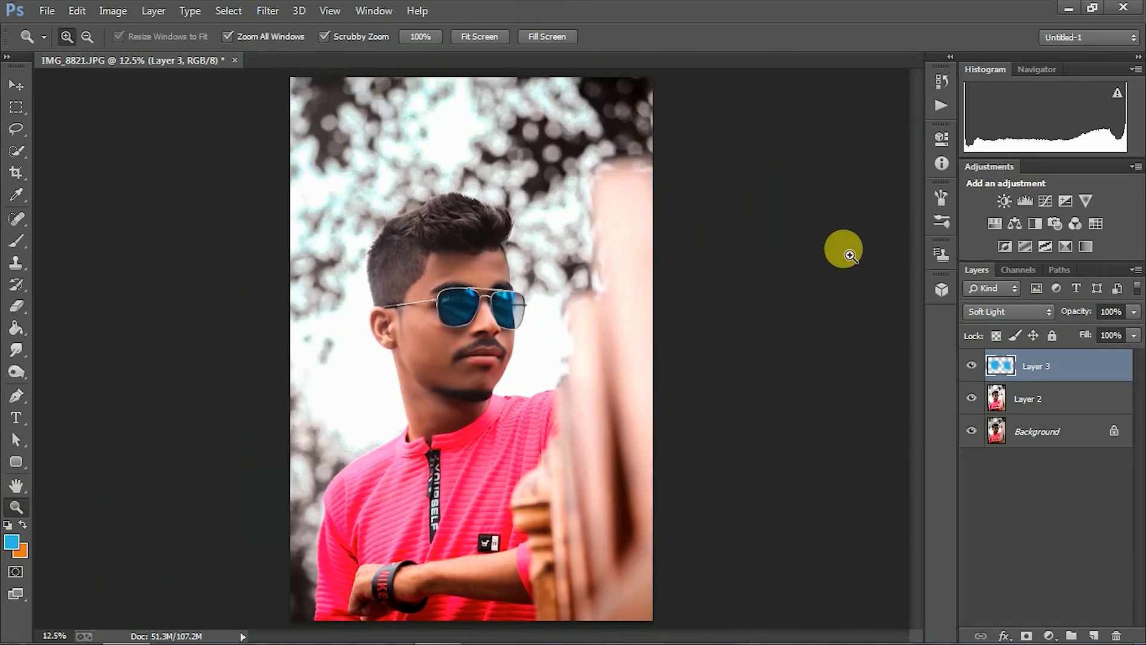
{"action": "scroll", "coordinate": [607, 328], "scroll_direction": "up", "scroll_amount": 4}
{"action": "scroll", "coordinate": [583, 353], "scroll_direction": "down", "scroll_amount": 2}
{"action": "left_click", "coordinate": [1009, 311]}
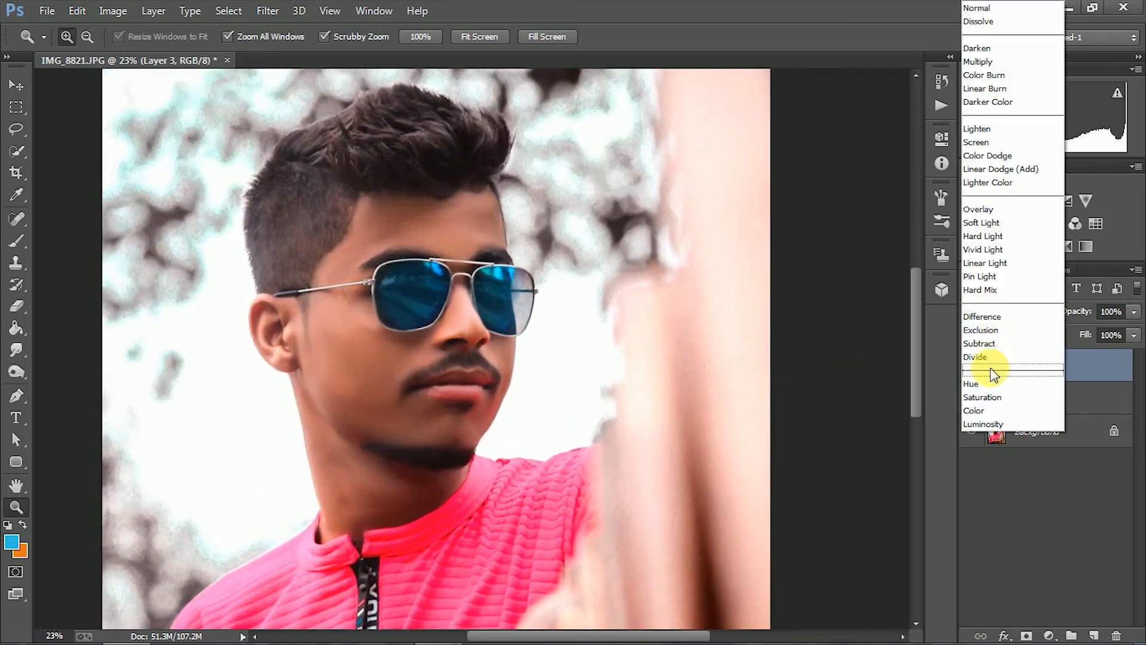
{"action": "left_click", "coordinate": [993, 316]}
{"action": "key", "text": "Down"}
{"action": "key", "text": "Down"}
{"action": "key", "text": "Down"}
{"action": "key", "text": "Down"}
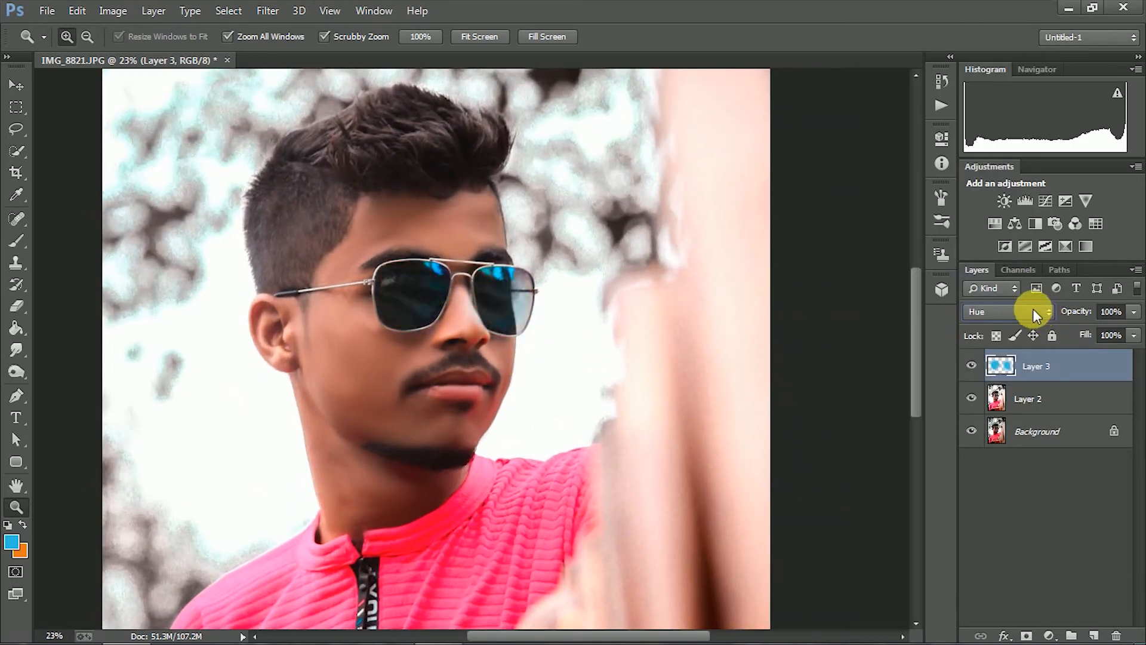
{"action": "key", "text": "Down"}
{"action": "key", "text": "Down"}
{"action": "key", "text": "Down"}
{"action": "key", "text": "Up"}
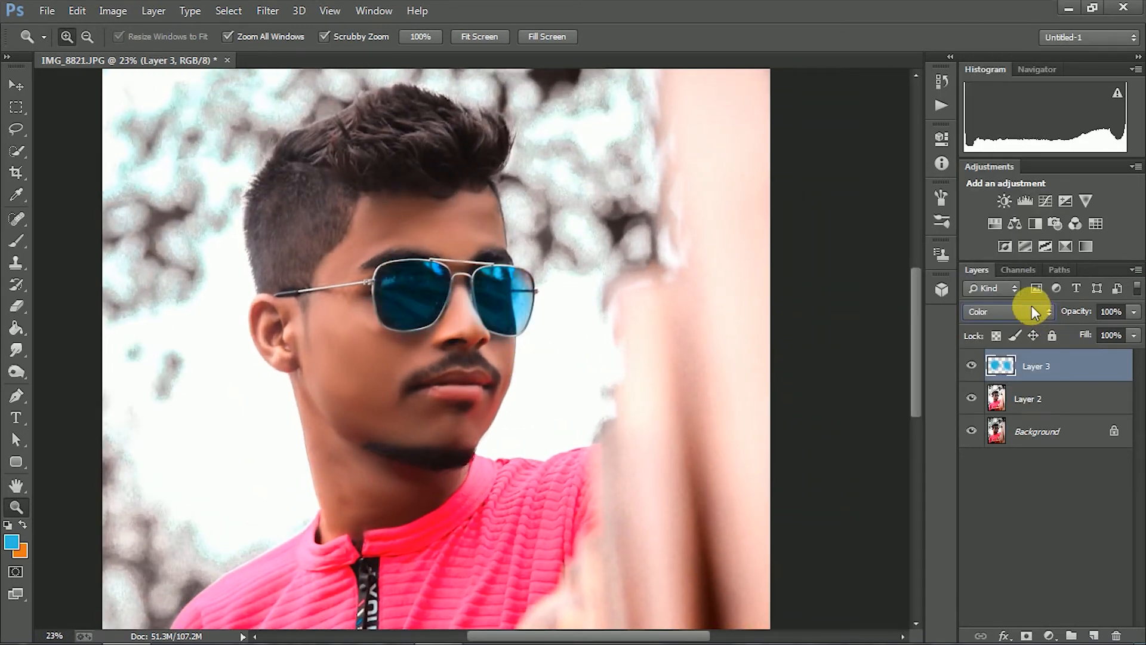
Touch up the blue tint along the lens edges with the Brush at size 90
{"action": "scroll", "coordinate": [576, 269], "scroll_direction": "up", "scroll_amount": 5}
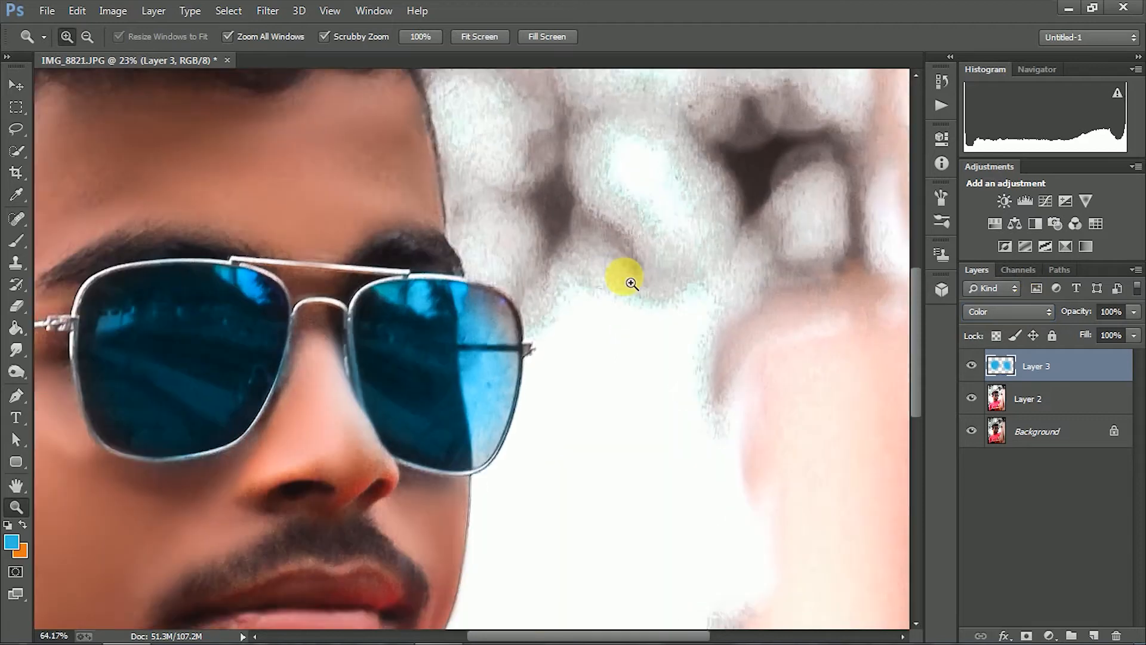
{"action": "key", "text": "b"}
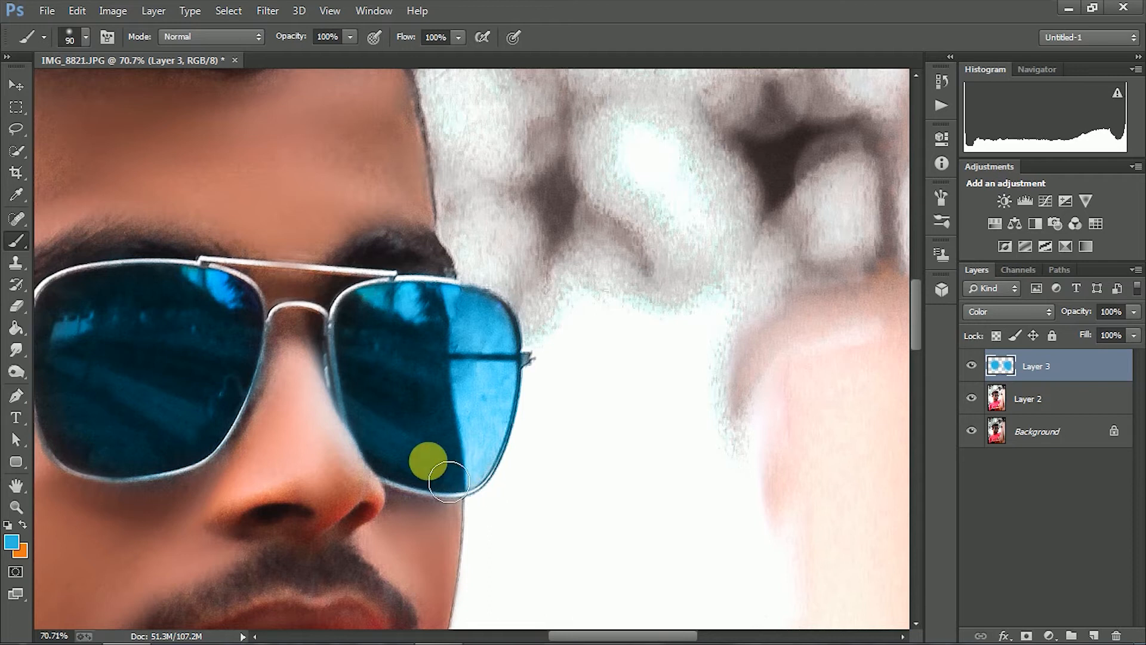
{"action": "scroll", "coordinate": [499, 332], "scroll_direction": "down", "scroll_amount": 6}
Merge Layer 2 with the lens tint layer and duplicate the merged layer
{"action": "left_click", "coordinate": [1078, 398], "text": "shift"}
{"action": "right_click", "coordinate": [1078, 399]}
{"action": "left_click", "coordinate": [764, 514]}
{"action": "left_click_drag", "start_coordinate": [1080, 367], "coordinate": [1094, 635]}
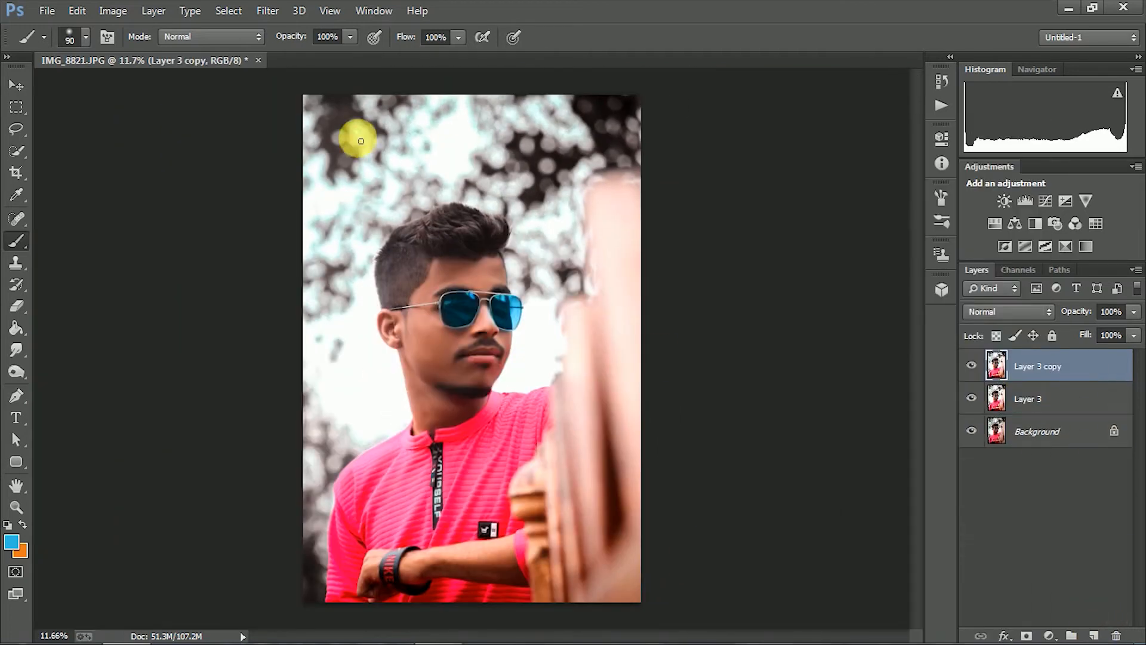
Open the Camera Raw filter on the duplicated layer and set the tint to +3
{"action": "left_click", "coordinate": [14, 89]}
{"action": "left_click", "coordinate": [268, 10]}
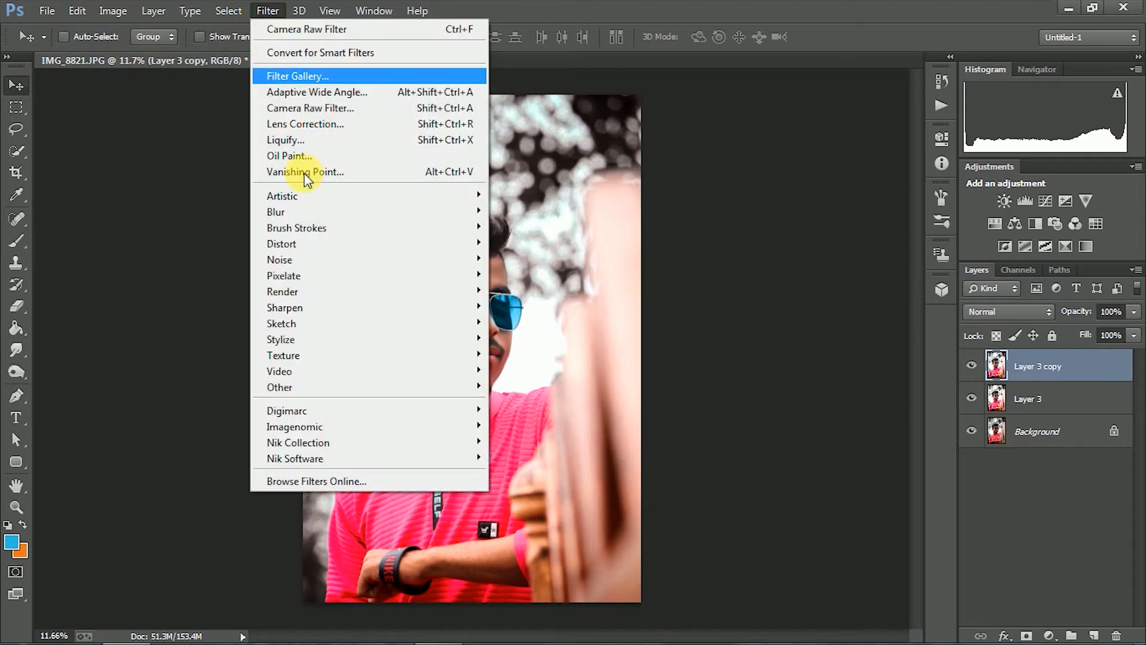
{"action": "left_click", "coordinate": [363, 109]}
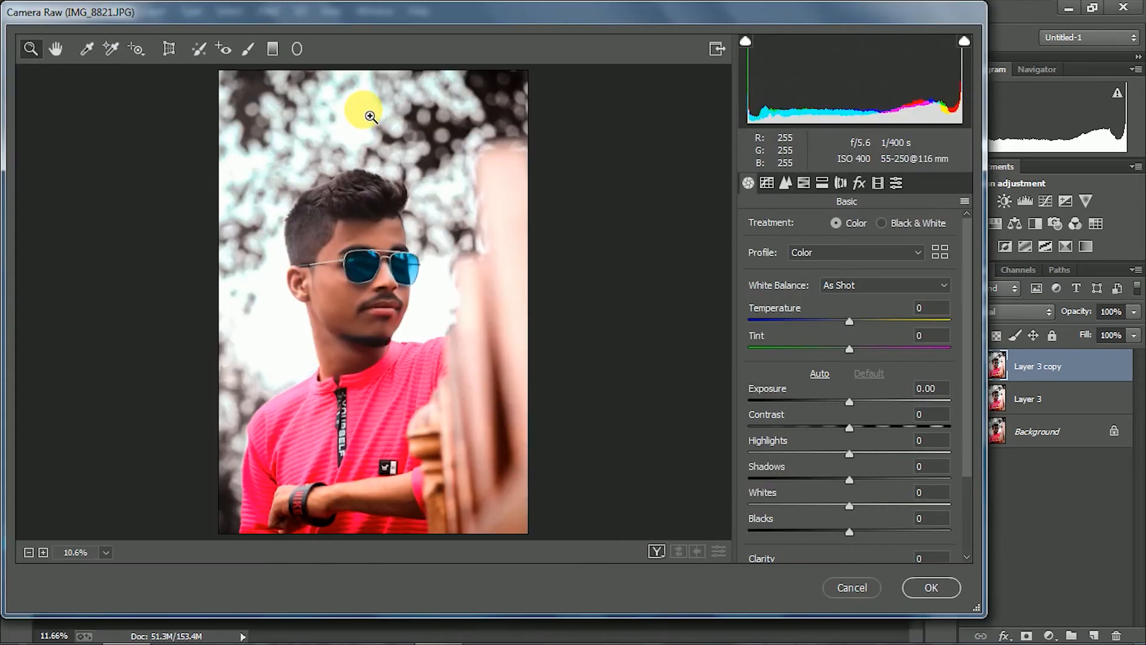
{"action": "left_click_drag", "start_coordinate": [851, 321], "coordinate": [840, 320]}
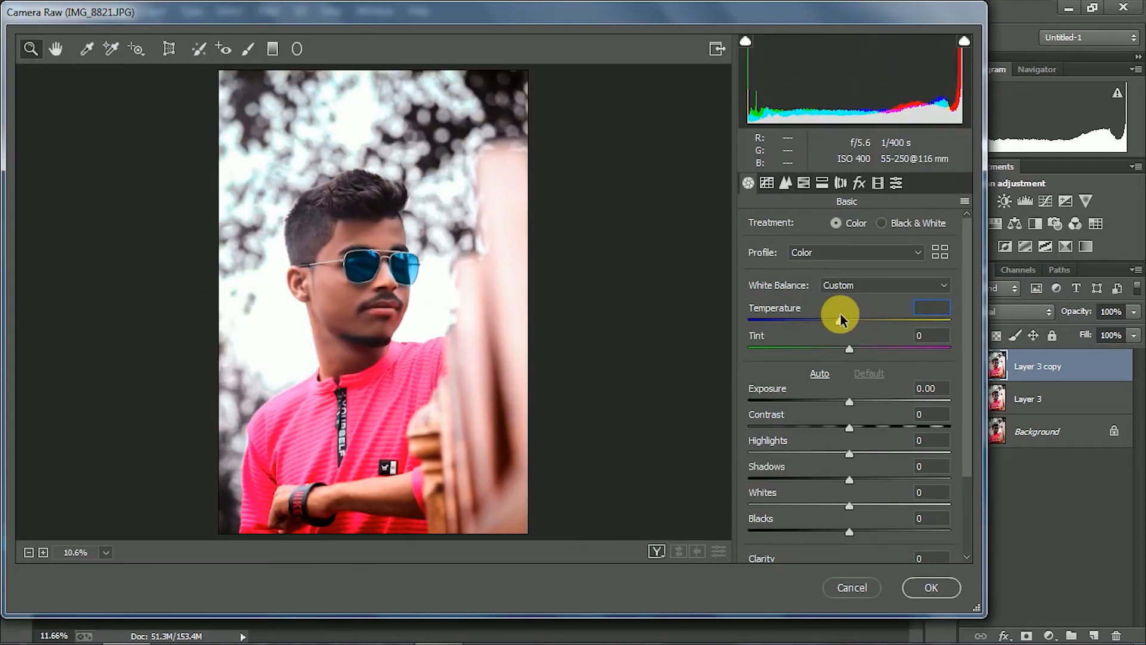
{"action": "double_click", "coordinate": [839, 321]}
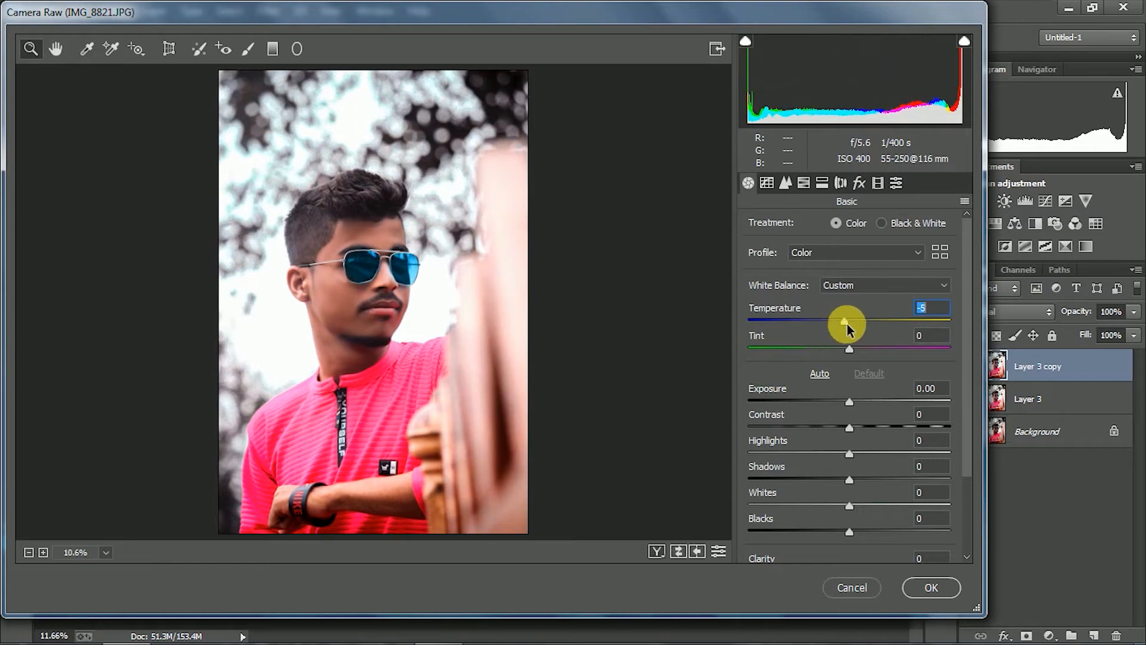
{"action": "left_click_drag", "start_coordinate": [855, 351], "coordinate": [852, 351]}
Set the saturation to +3 and the clarity to +5, and lower the shadows slightly
{"action": "scroll", "coordinate": [857, 405], "scroll_direction": "down", "scroll_amount": 3}
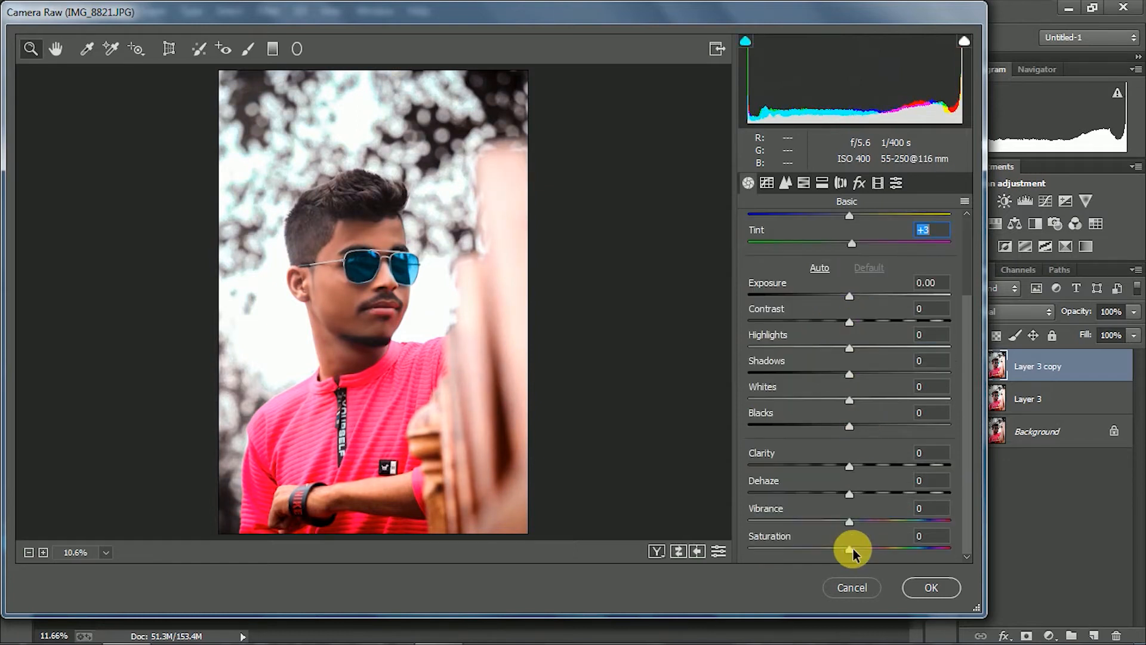
{"action": "left_click_drag", "start_coordinate": [852, 550], "coordinate": [855, 549]}
{"action": "left_click_drag", "start_coordinate": [850, 466], "coordinate": [855, 469]}
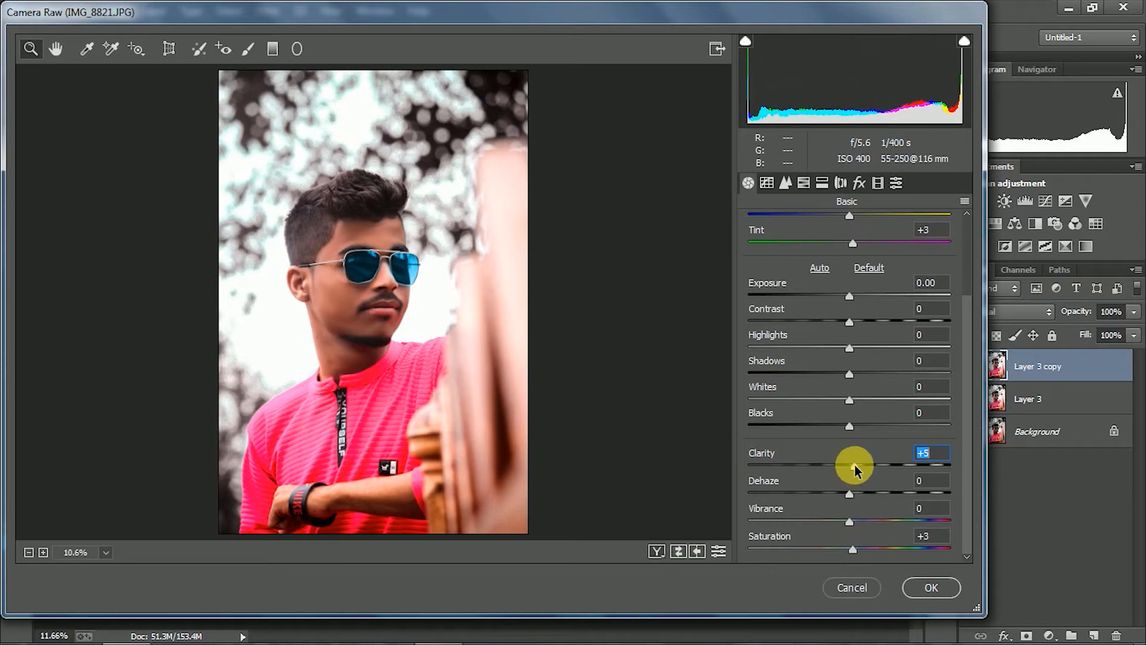
{"action": "mouse_move", "coordinate": [849, 374]}
{"action": "left_mouse_down"}
{"action": "mouse_move", "coordinate": [807, 374]}
{"action": "mouse_move", "coordinate": [839, 376]}
{"action": "left_mouse_up"}
{"action": "left_click", "coordinate": [848, 426]}
Add a point at input 48, output 50 to the RGB point tone curve
{"action": "left_click", "coordinate": [767, 182]}
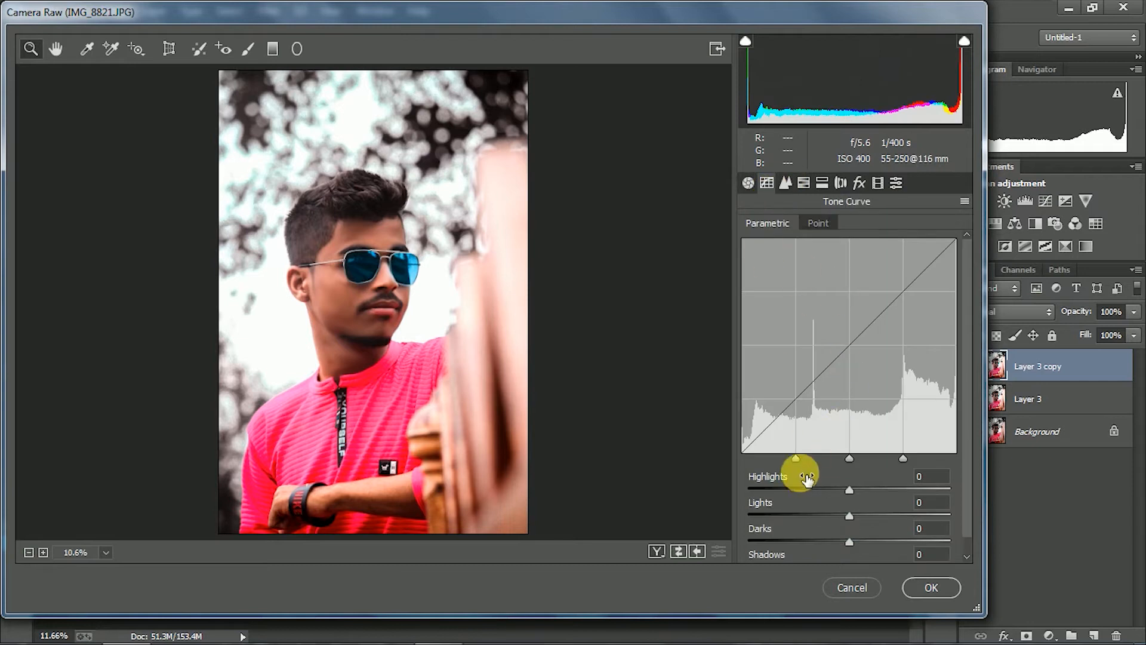
{"action": "scroll", "coordinate": [758, 453], "scroll_direction": "down", "scroll_amount": 1}
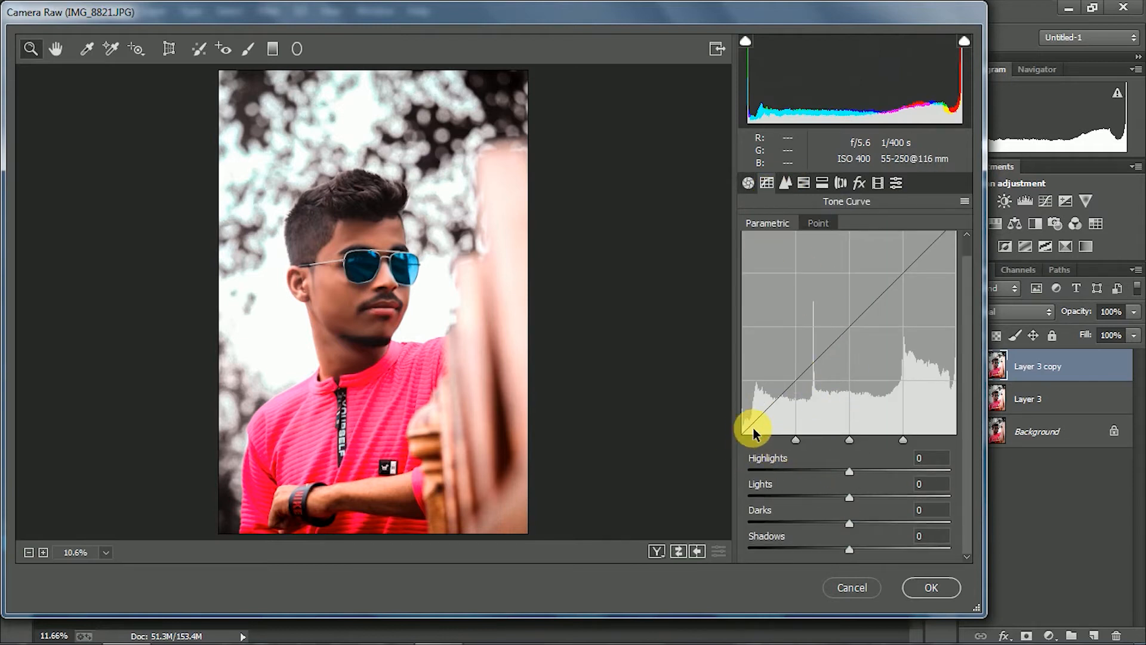
{"action": "left_click", "coordinate": [817, 223]}
{"action": "left_click", "coordinate": [786, 469]}
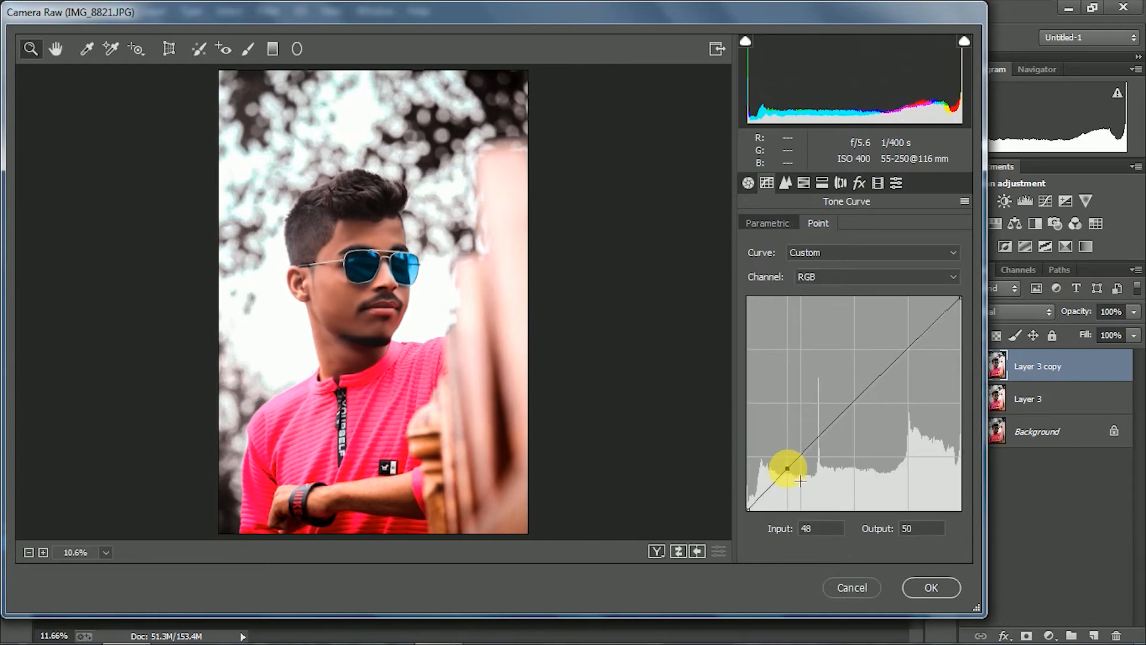
Set the HSL hue of yellows, greens and aquas to -100 and of blues to -5
{"action": "left_click", "coordinate": [785, 182]}
{"action": "left_click", "coordinate": [804, 183]}
{"action": "left_click", "coordinate": [804, 223]}
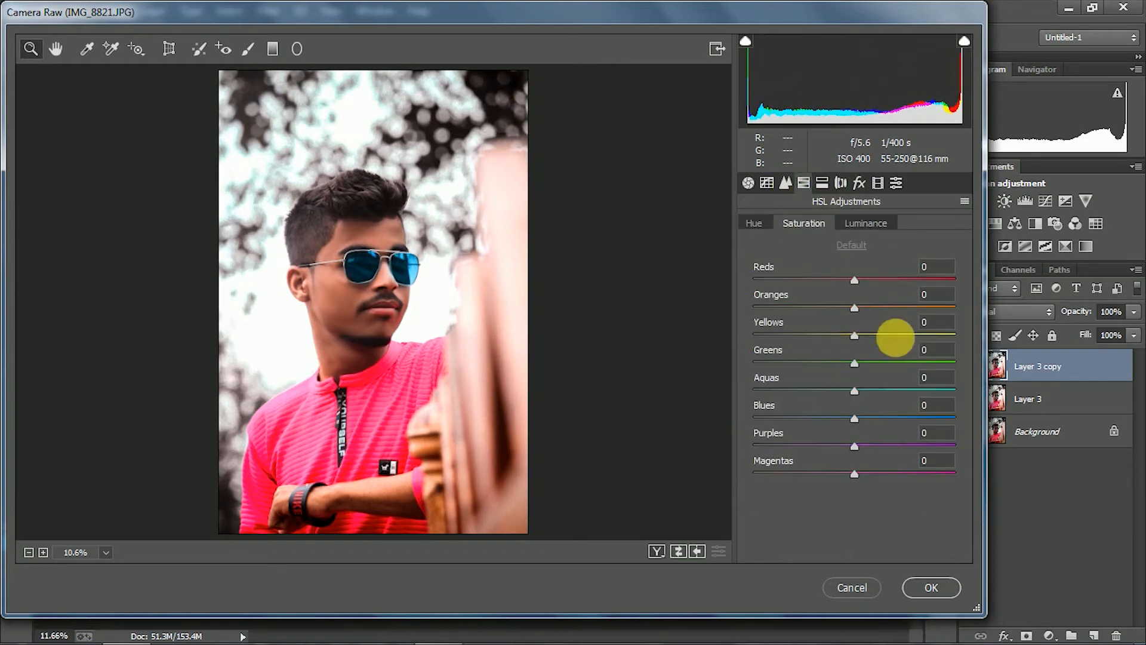
{"action": "left_click", "coordinate": [754, 227]}
{"action": "left_click_drag", "start_coordinate": [854, 335], "coordinate": [740, 336]}
{"action": "left_click_drag", "start_coordinate": [854, 363], "coordinate": [705, 361]}
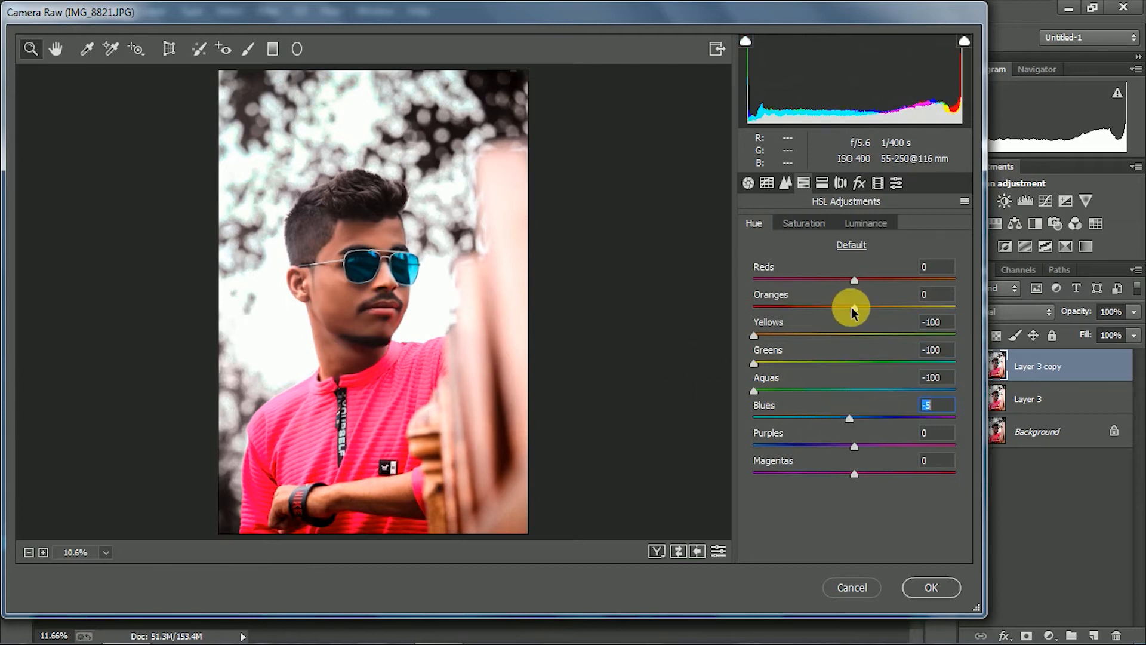
Set the HSL saturation of greens and aquas to -100 and of blues to -24
{"action": "left_click", "coordinate": [806, 223]}
{"action": "left_click_drag", "start_coordinate": [854, 390], "coordinate": [734, 387]}
{"action": "left_click_drag", "start_coordinate": [854, 363], "coordinate": [733, 363]}
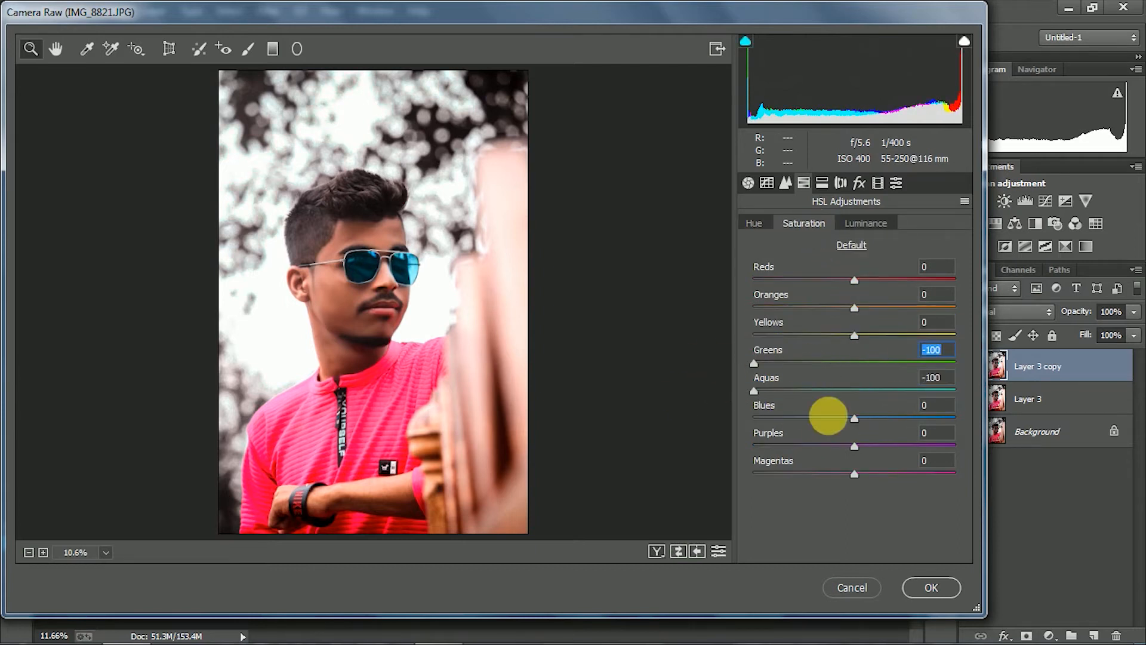
{"action": "mouse_move", "coordinate": [824, 419]}
{"action": "left_mouse_down"}
{"action": "mouse_move", "coordinate": [804, 423]}
{"action": "mouse_move", "coordinate": [831, 424]}
{"action": "left_mouse_up"}
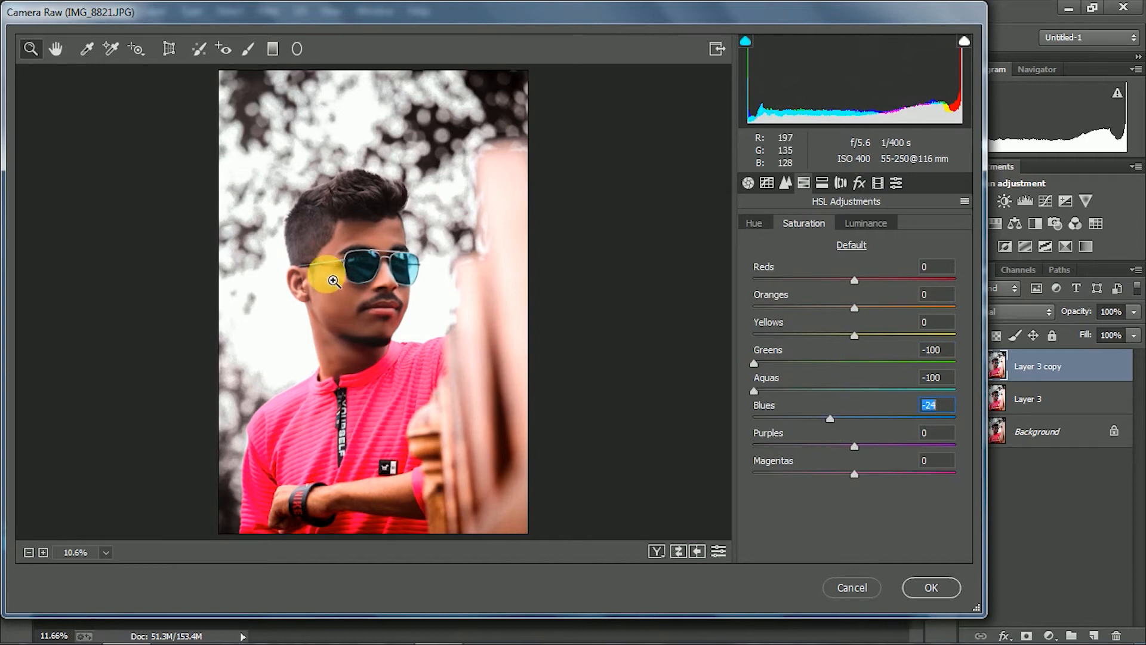
Refine the HSL saturation to -30 for blues, -93 for aquas and -100 for yellows
{"action": "left_click_drag", "start_coordinate": [364, 276], "coordinate": [477, 342]}
{"action": "left_click_drag", "start_coordinate": [832, 418], "coordinate": [722, 421]}
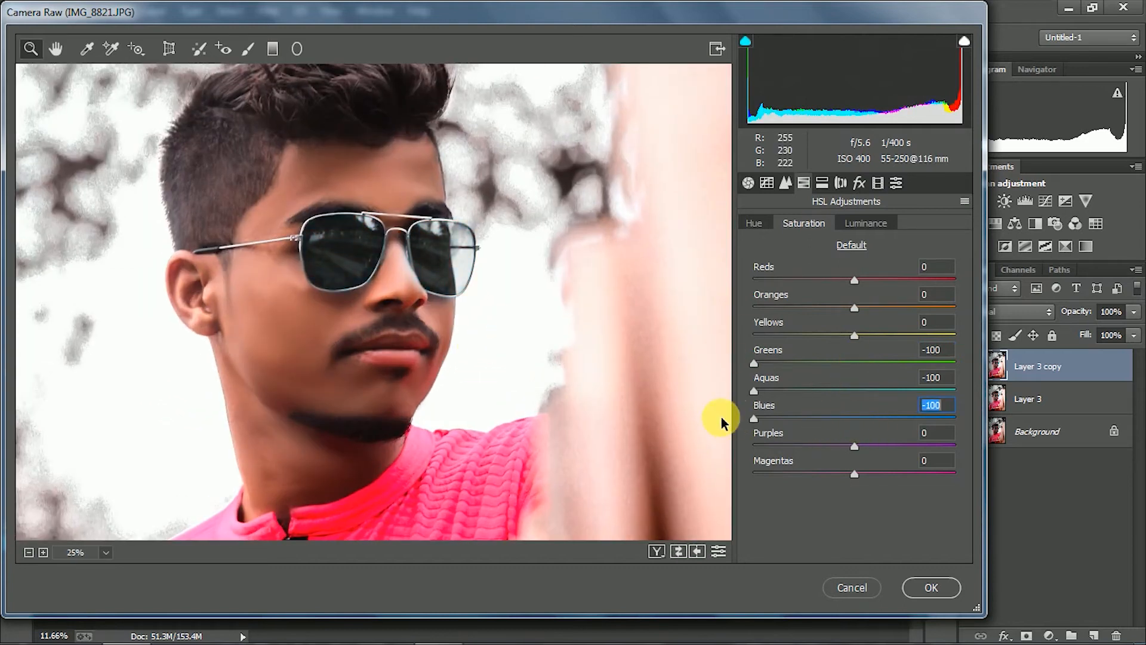
{"action": "left_click_drag", "start_coordinate": [809, 418], "coordinate": [823, 420]}
{"action": "mouse_move", "coordinate": [754, 390]}
{"action": "left_mouse_down"}
{"action": "mouse_move", "coordinate": [800, 392]}
{"action": "mouse_move", "coordinate": [760, 391]}
{"action": "left_mouse_up"}
{"action": "left_click_drag", "start_coordinate": [854, 336], "coordinate": [727, 348]}
Set the luminance of oranges to +14 and of yellows to +8, and raise the oranges' saturation to +5
{"action": "left_click", "coordinate": [890, 223]}
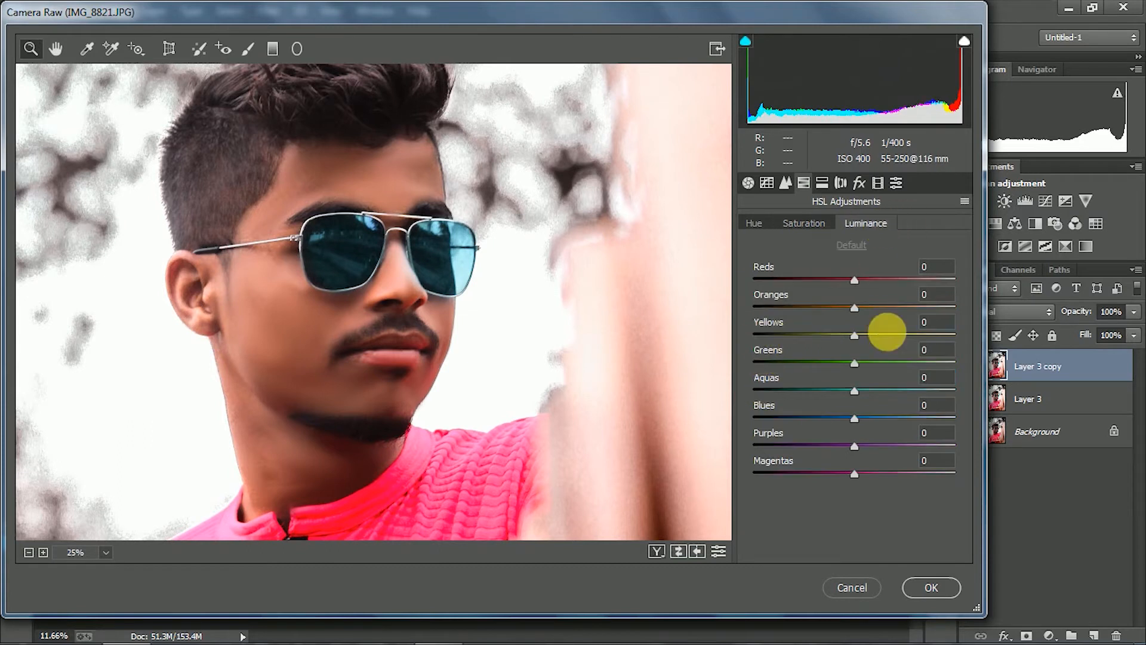
{"action": "left_click_drag", "start_coordinate": [848, 310], "coordinate": [870, 308]}
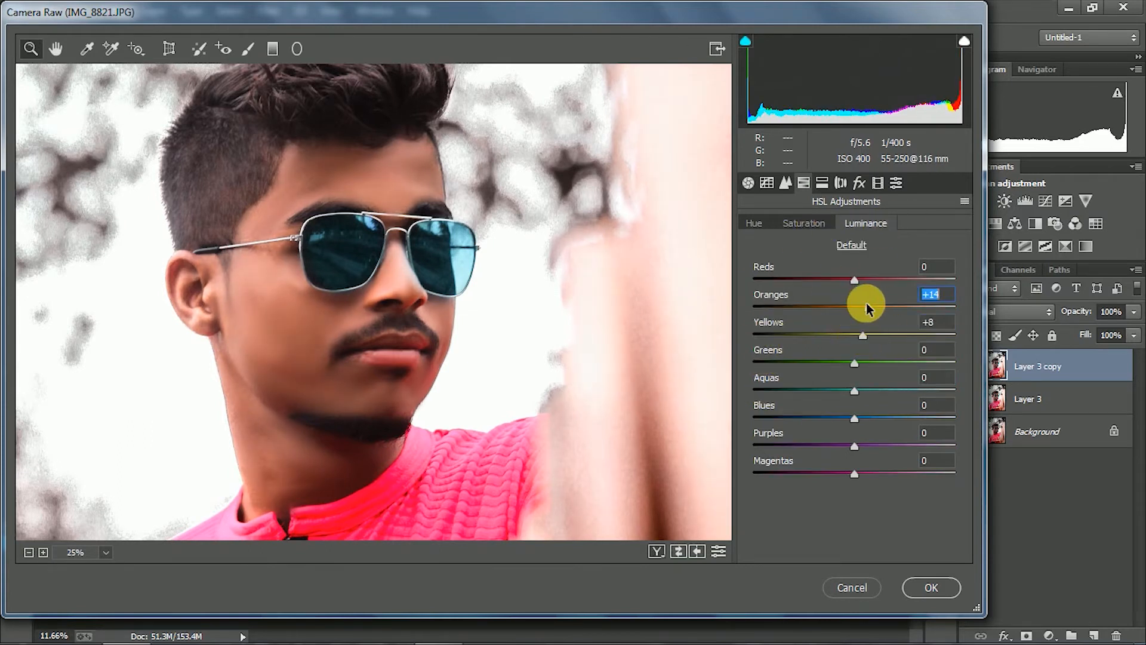
{"action": "left_click", "coordinate": [803, 224]}
{"action": "left_click_drag", "start_coordinate": [780, 307], "coordinate": [871, 332]}
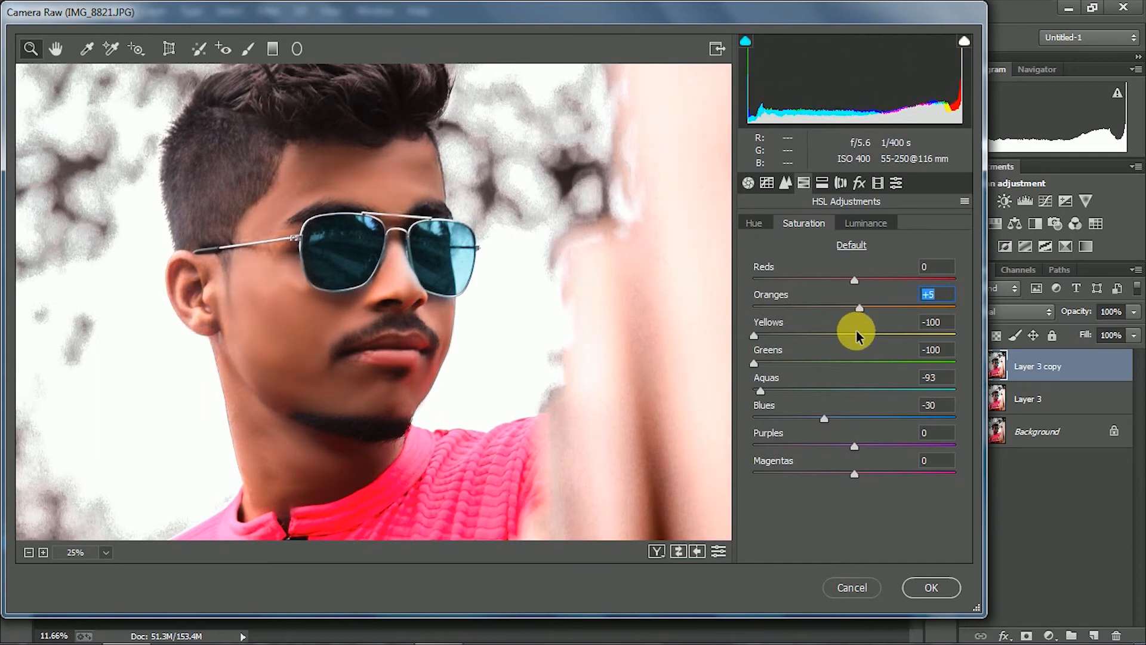
Set the saturation of blues to -12 and apply the Camera Raw adjustments
{"action": "left_click", "coordinate": [545, 365], "text": "alt"}
{"action": "left_click", "coordinate": [433, 250], "text": "alt"}
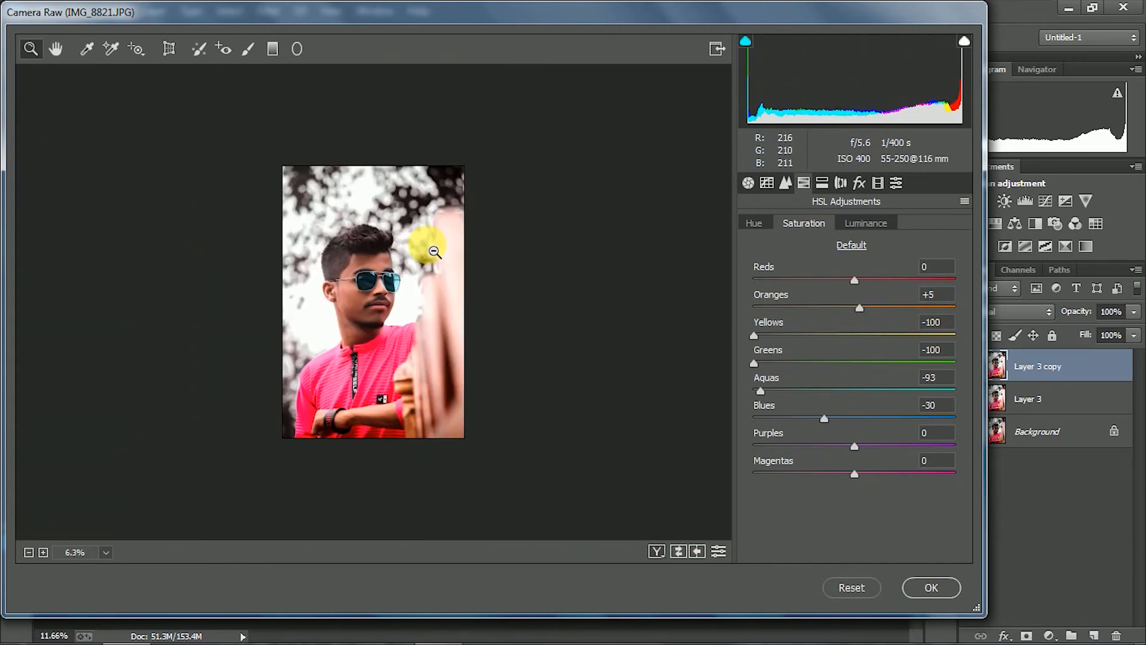
{"action": "left_click", "coordinate": [434, 251]}
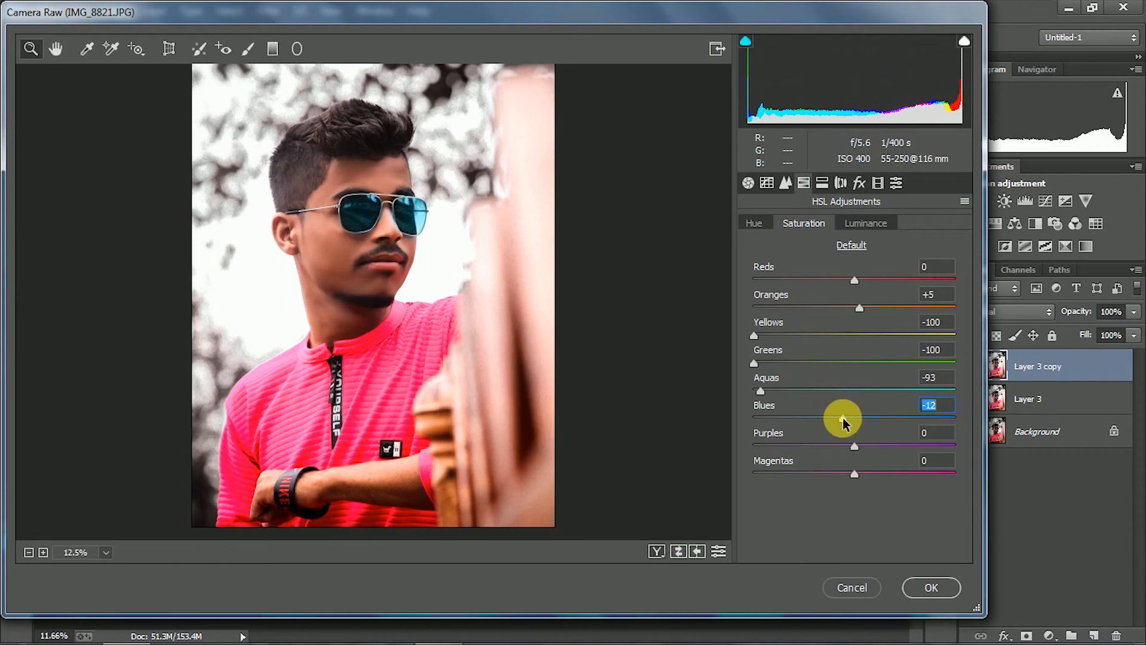
{"action": "left_click", "coordinate": [922, 587]}
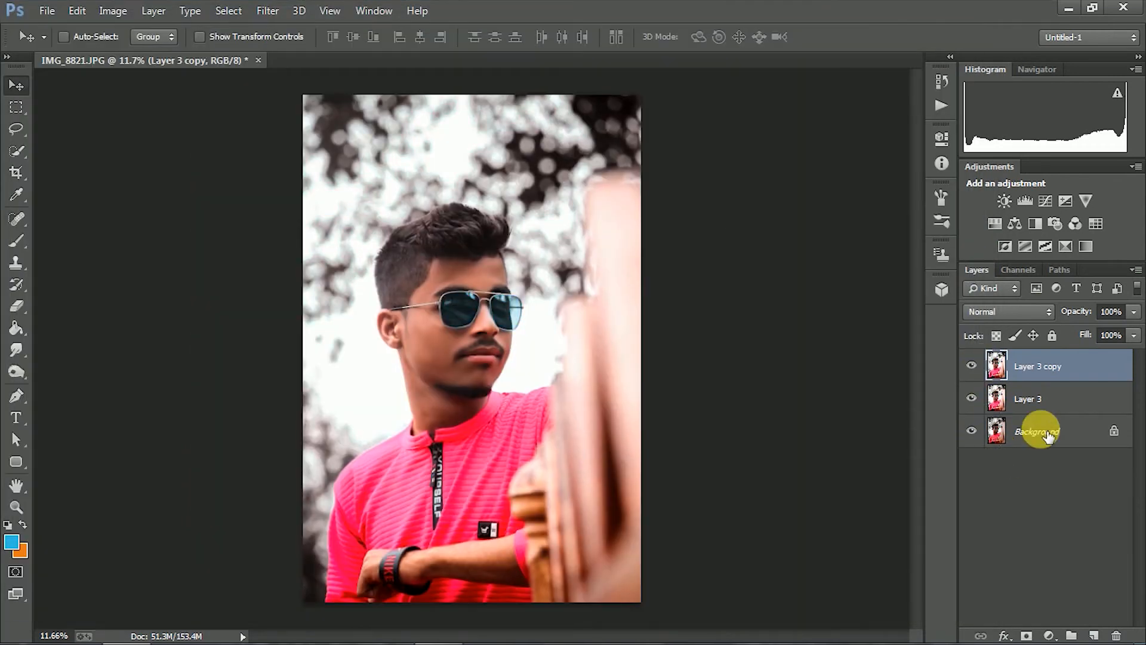
Merge Layer 3 copy with Layer 3 into a single layer above the background
{"action": "left_click", "coordinate": [1023, 399], "text": "shift"}
{"action": "right_click", "coordinate": [1023, 399]}
{"action": "left_click", "coordinate": [768, 516]}
Compare the portrait before and after the edits by toggling the merged layer's visibility
{"action": "left_click", "coordinate": [971, 365]}
{"action": "left_click", "coordinate": [971, 365]}
{"action": "left_click", "coordinate": [971, 365]}
{"action": "left_click", "coordinate": [980, 366]}
{"action": "left_click", "coordinate": [980, 366]}
{"action": "left_click", "coordinate": [979, 366]}
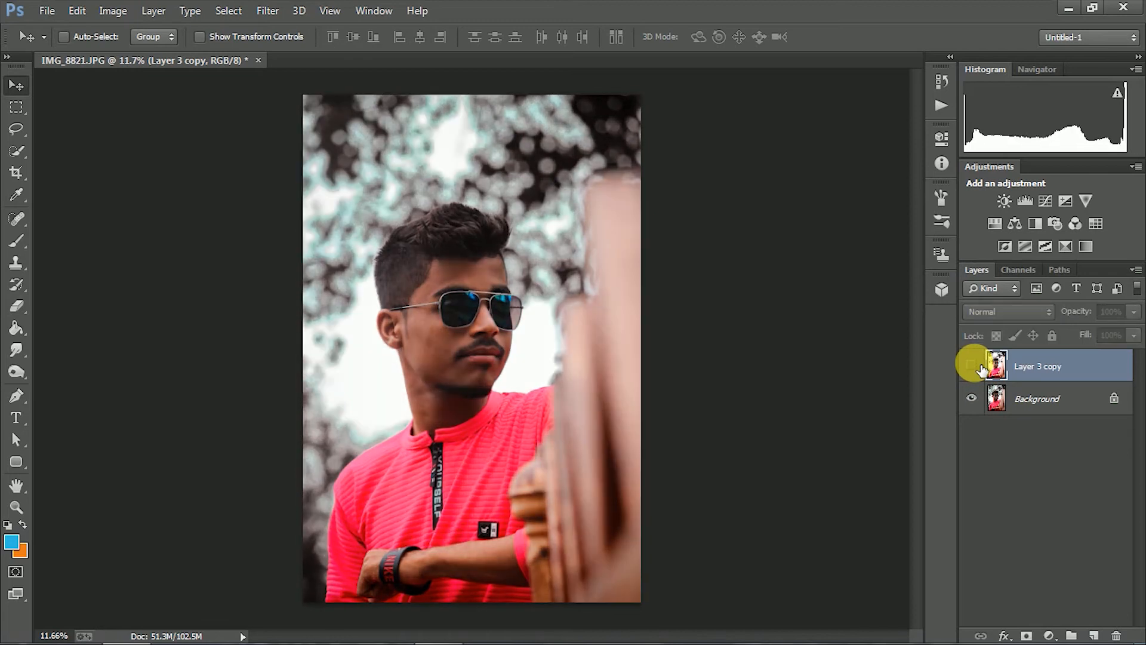
{"action": "left_click", "coordinate": [980, 366]}
{"action": "left_click", "coordinate": [979, 365]}
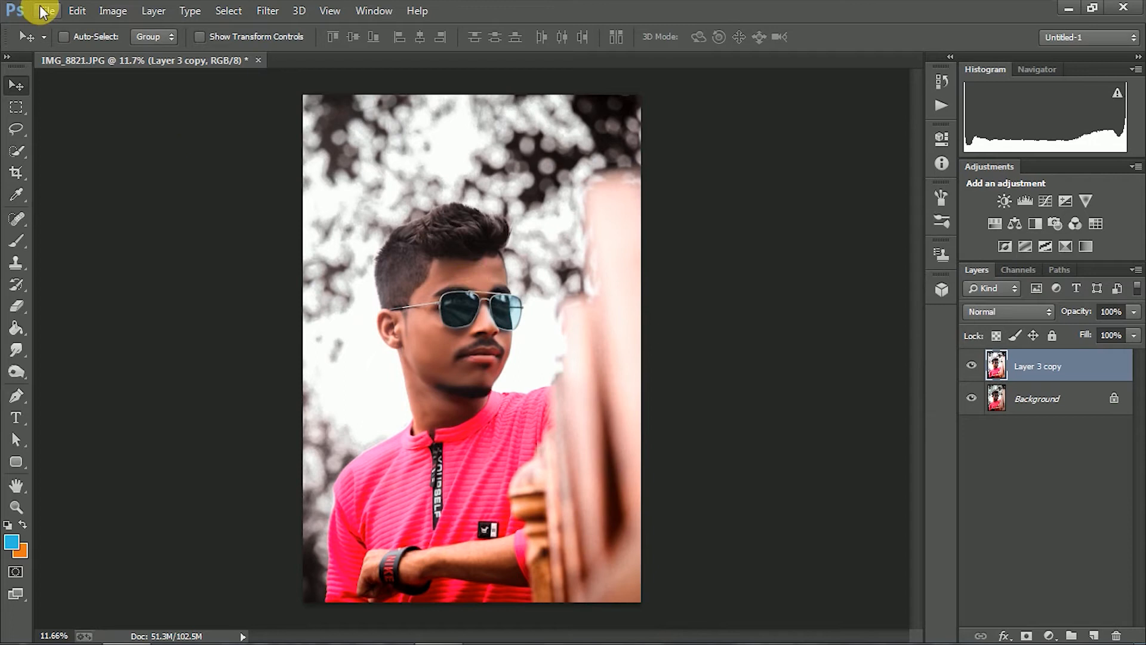
Apply the Imagenomic Portraiture skin-smoothing filter to Layer 3 copy using the Default preset
{"action": "left_click", "coordinate": [267, 10]}
{"action": "mouse_move", "coordinate": [326, 428]}
{"action": "left_click", "coordinate": [529, 427]}
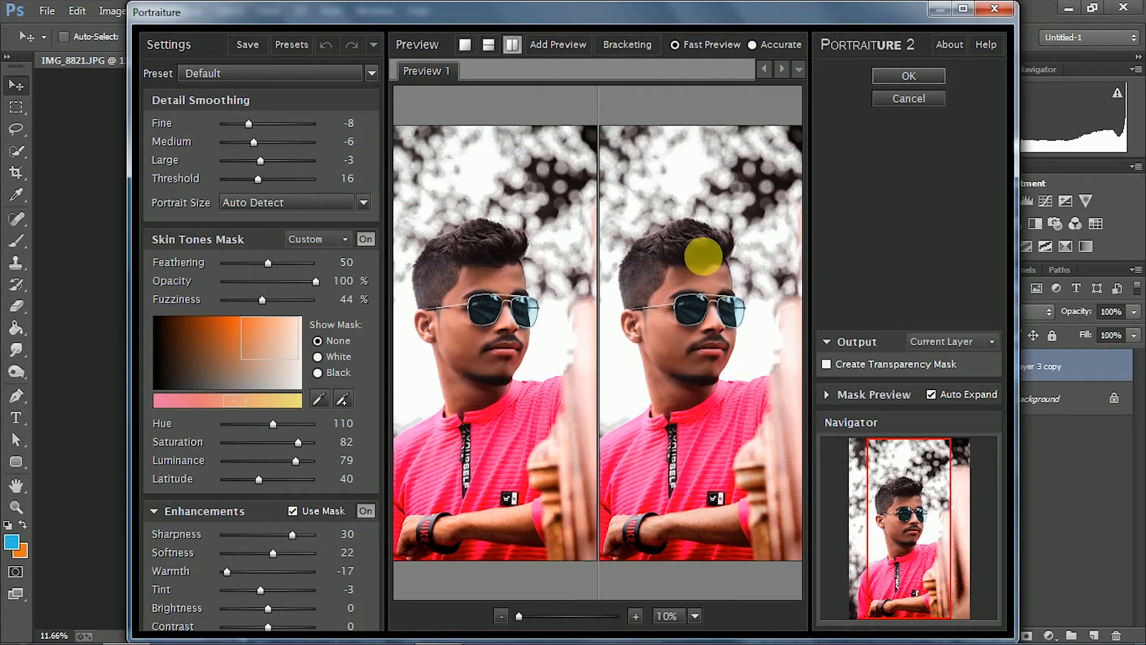
{"action": "left_click", "coordinate": [908, 76]}
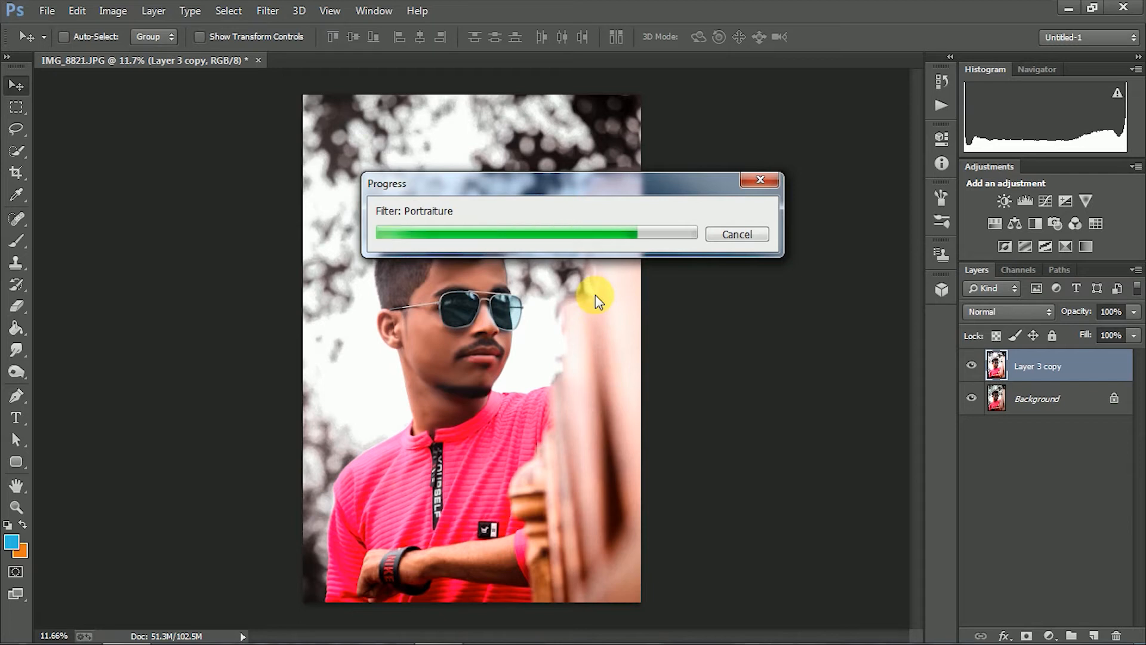
Open Nik Output Sharpener on Layer 3 copy and try strength 120%, structure 27%, local contrast 22% and focus 23% while inspecting the face
{"action": "left_click", "coordinate": [220, 8]}
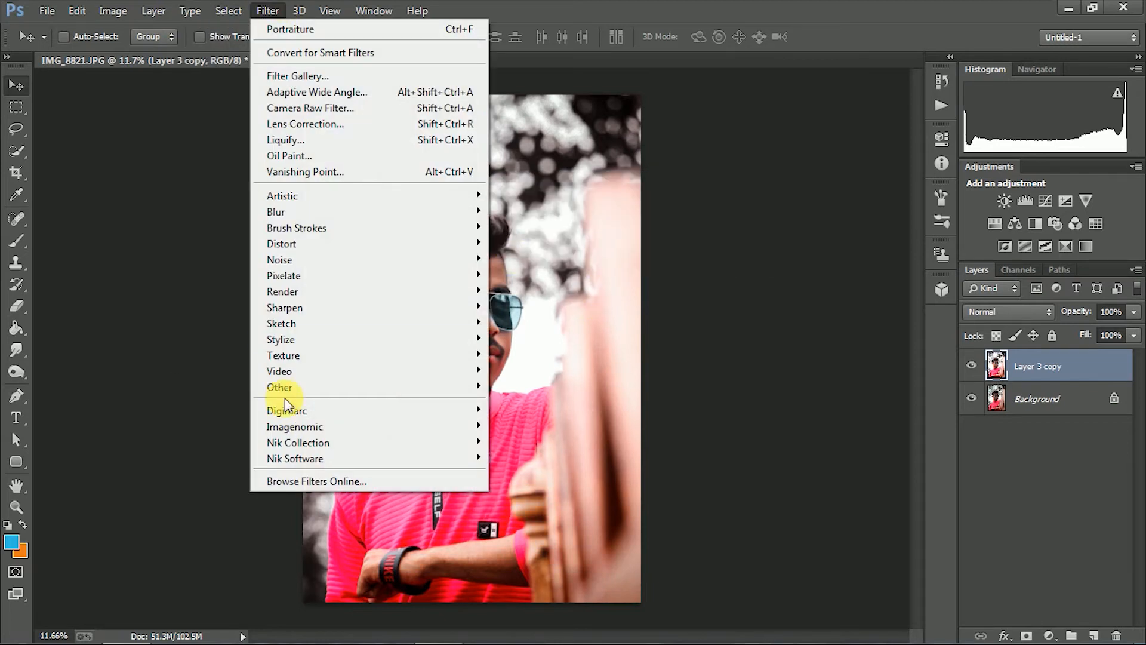
{"action": "mouse_move", "coordinate": [263, 442]}
{"action": "left_click", "coordinate": [540, 521]}
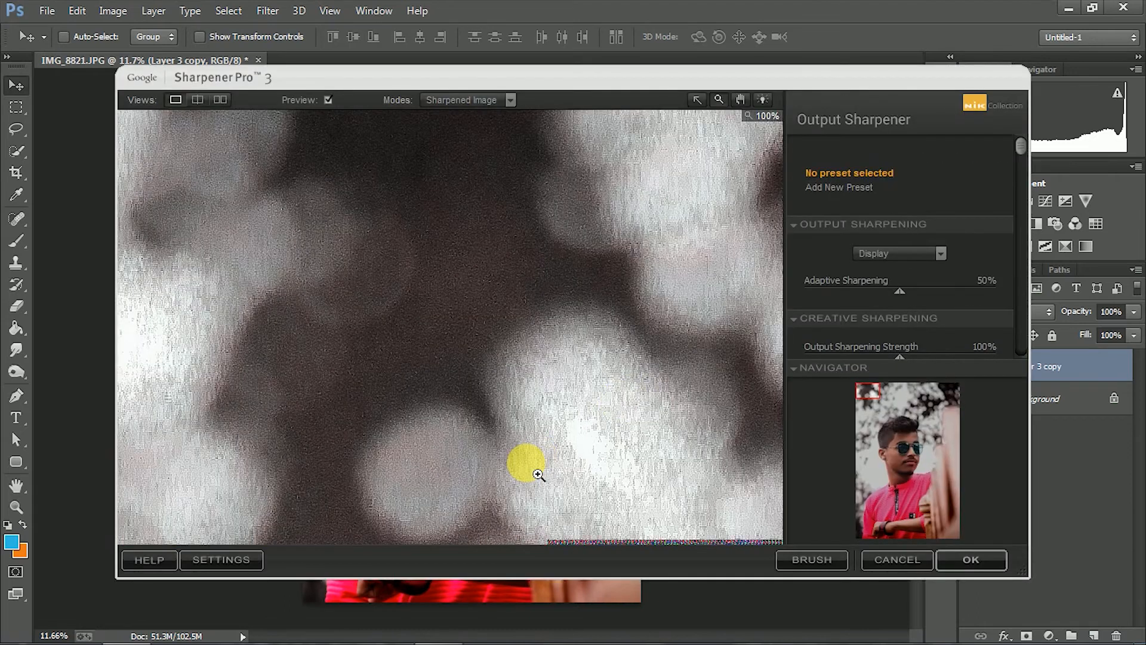
{"action": "left_click", "coordinate": [618, 403]}
{"action": "scroll", "coordinate": [904, 284], "scroll_direction": "down", "scroll_amount": 5}
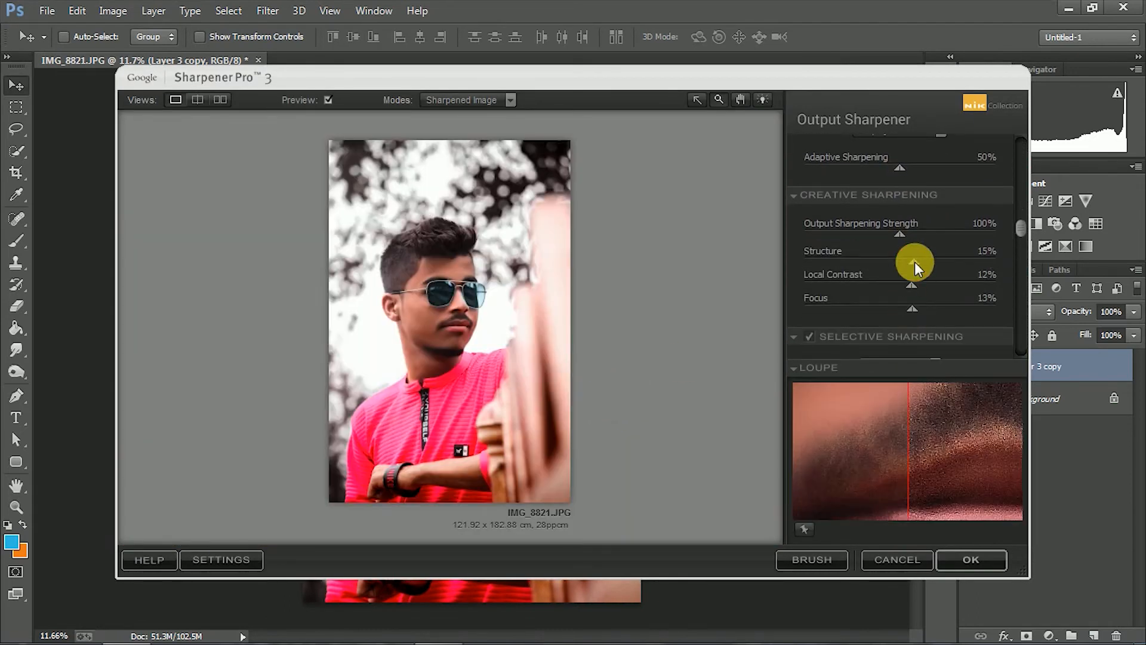
{"action": "left_click", "coordinate": [410, 283]}
{"action": "left_click", "coordinate": [477, 283]}
{"action": "left_click", "coordinate": [537, 313]}
{"action": "left_click", "coordinate": [537, 314]}
{"action": "left_click", "coordinate": [474, 286]}
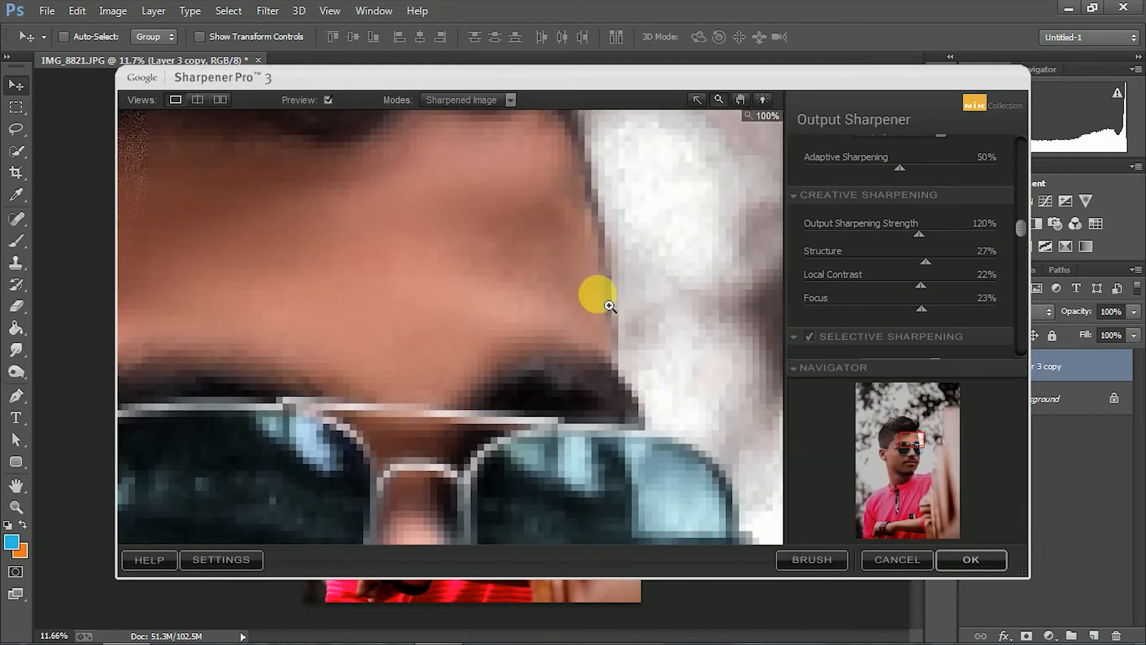
Reduce the output sharpening strength to 70%, structure to -9%, local contrast to 2% and focus to -3%, and apply the sharpening
{"action": "left_click_drag", "start_coordinate": [925, 261], "coordinate": [903, 260]}
{"action": "left_click", "coordinate": [603, 327]}
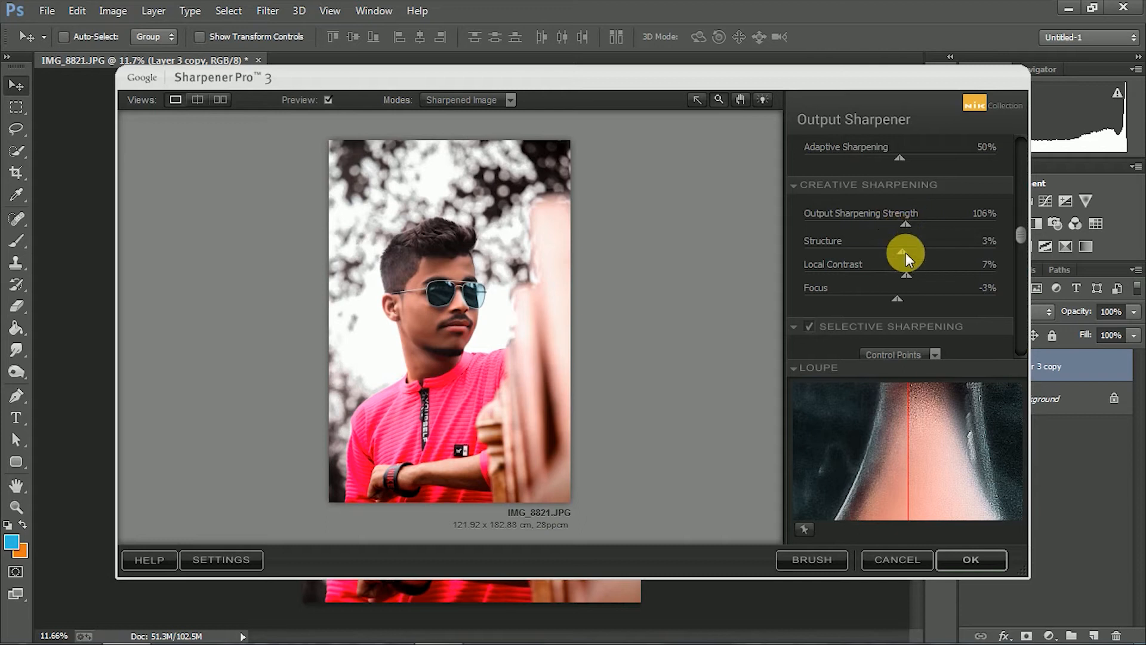
{"action": "left_click_drag", "start_coordinate": [904, 274], "coordinate": [885, 263]}
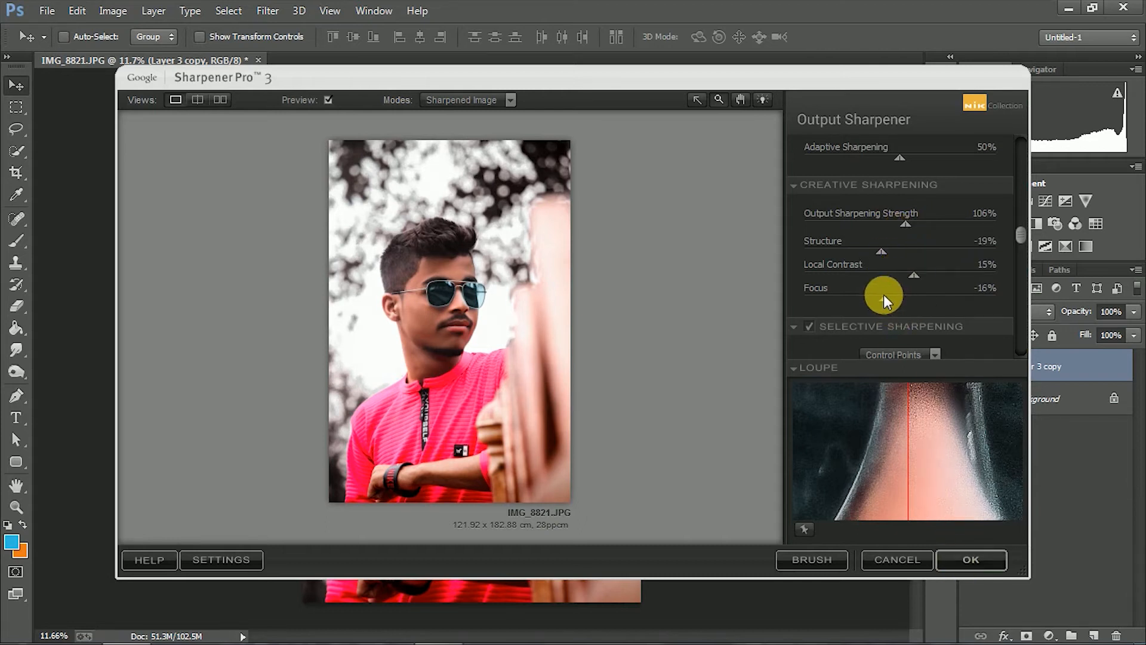
{"action": "left_click_drag", "start_coordinate": [895, 275], "coordinate": [898, 298]}
{"action": "left_click_drag", "start_coordinate": [881, 251], "coordinate": [894, 253]}
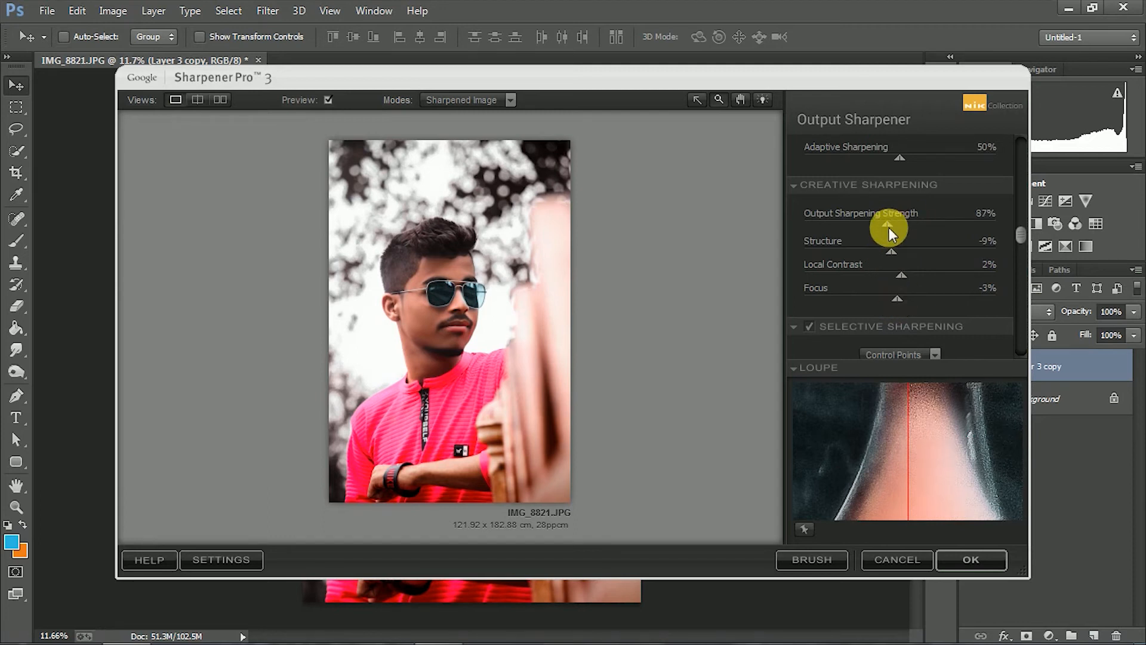
{"action": "left_click", "coordinate": [971, 555]}
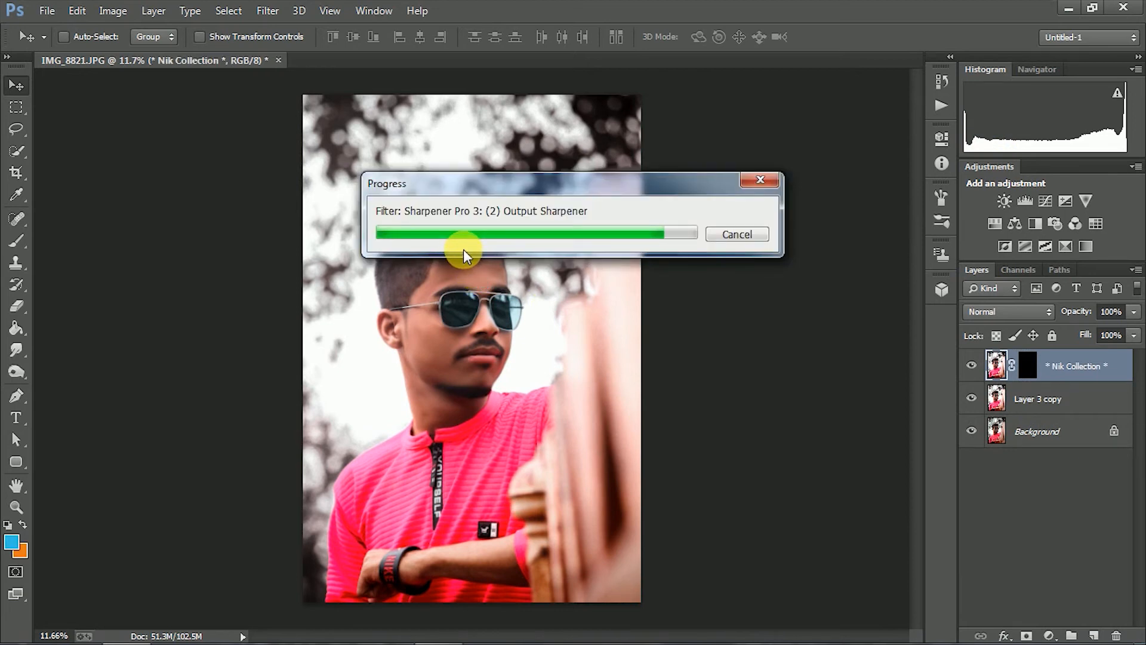
Inspect the sharpened face up close and apply Noiseware Professional noise reduction with the Default settings to the sharpened layer
{"action": "key", "text": "z"}
{"action": "left_click_drag", "start_coordinate": [487, 300], "coordinate": [497, 363]}
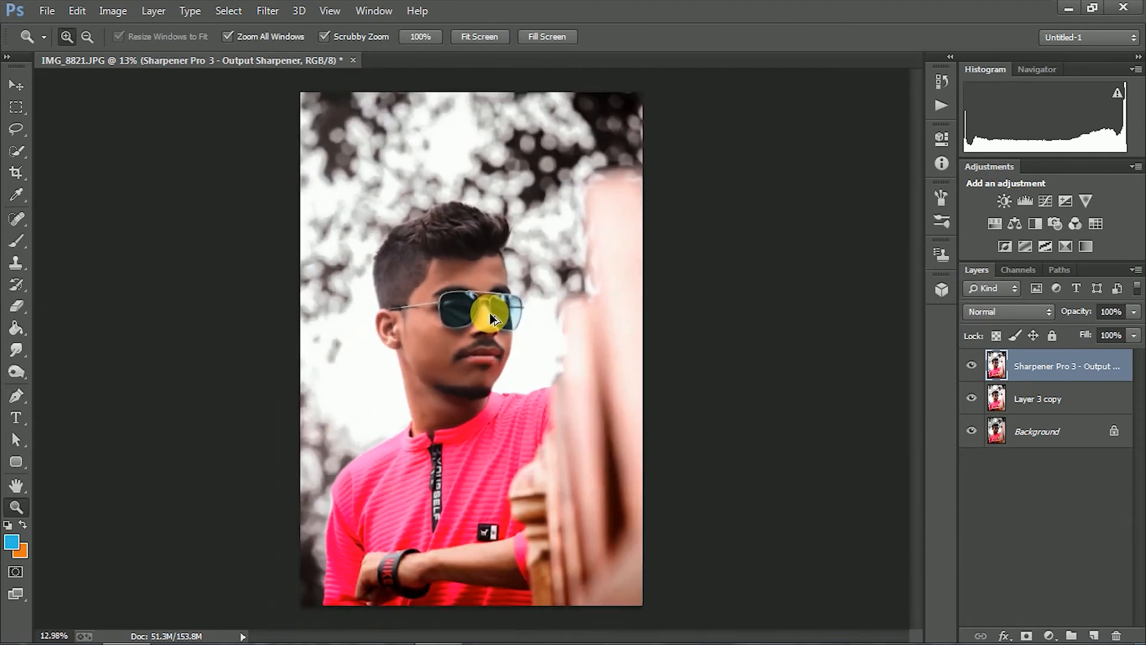
{"action": "left_click_drag", "start_coordinate": [468, 306], "coordinate": [497, 300]}
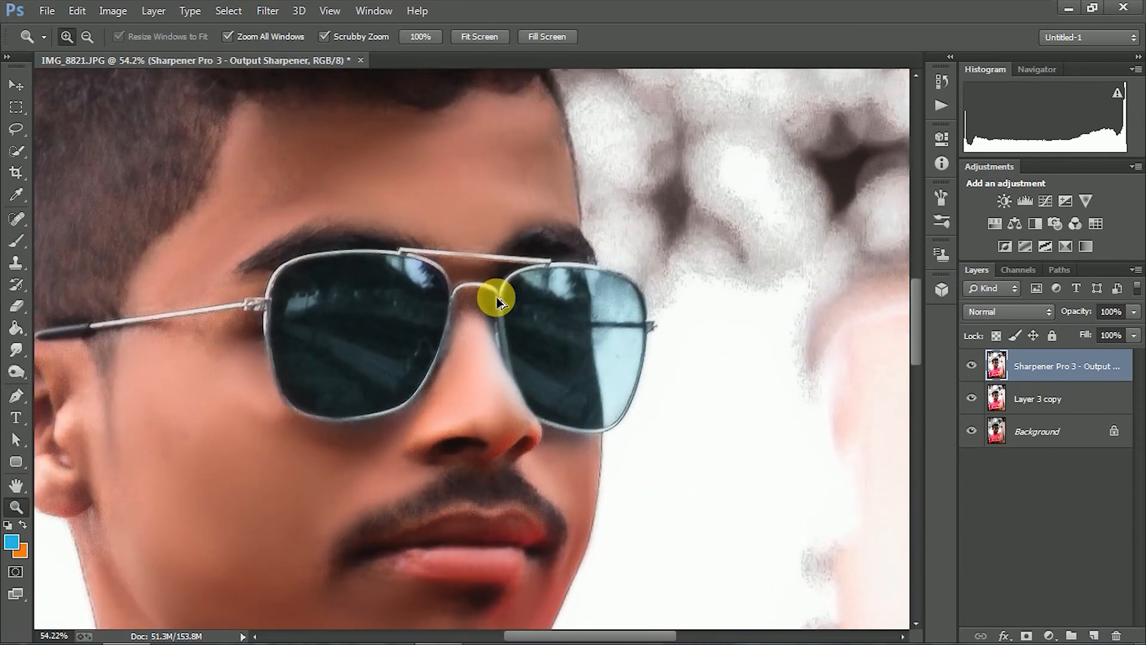
{"action": "scroll", "coordinate": [496, 304], "scroll_direction": "down", "scroll_amount": 7}
{"action": "left_click", "coordinate": [278, 10]}
{"action": "mouse_move", "coordinate": [346, 439]}
{"action": "mouse_move", "coordinate": [374, 423]}
{"action": "left_click", "coordinate": [485, 428]}
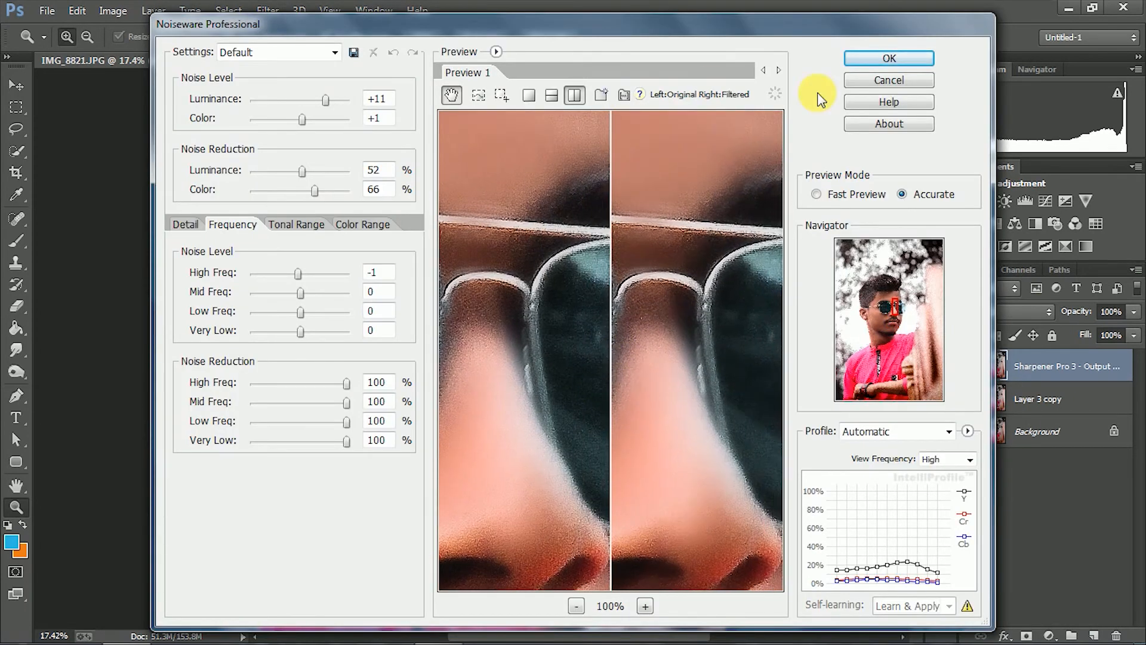
{"action": "left_click", "coordinate": [882, 59]}
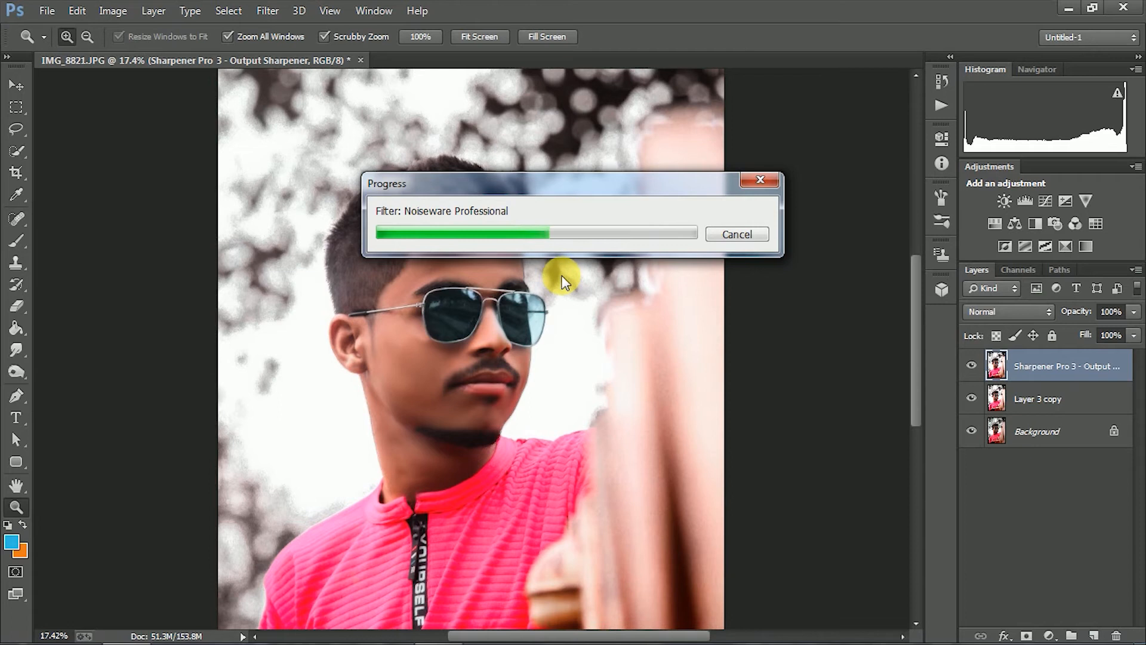
Merge the sharpened layer with Layer 3 copy
{"action": "left_click", "coordinate": [1039, 406], "text": "ctrl"}
{"action": "right_click", "coordinate": [1039, 406]}
{"action": "left_click", "coordinate": [755, 508]}
Apply an Unsharp Mask to the merged layer with amount 38%, radius 1.8 pixels and threshold 0
{"action": "left_click", "coordinate": [270, 10]}
{"action": "mouse_move", "coordinate": [342, 308]}
{"action": "left_click", "coordinate": [543, 387]}
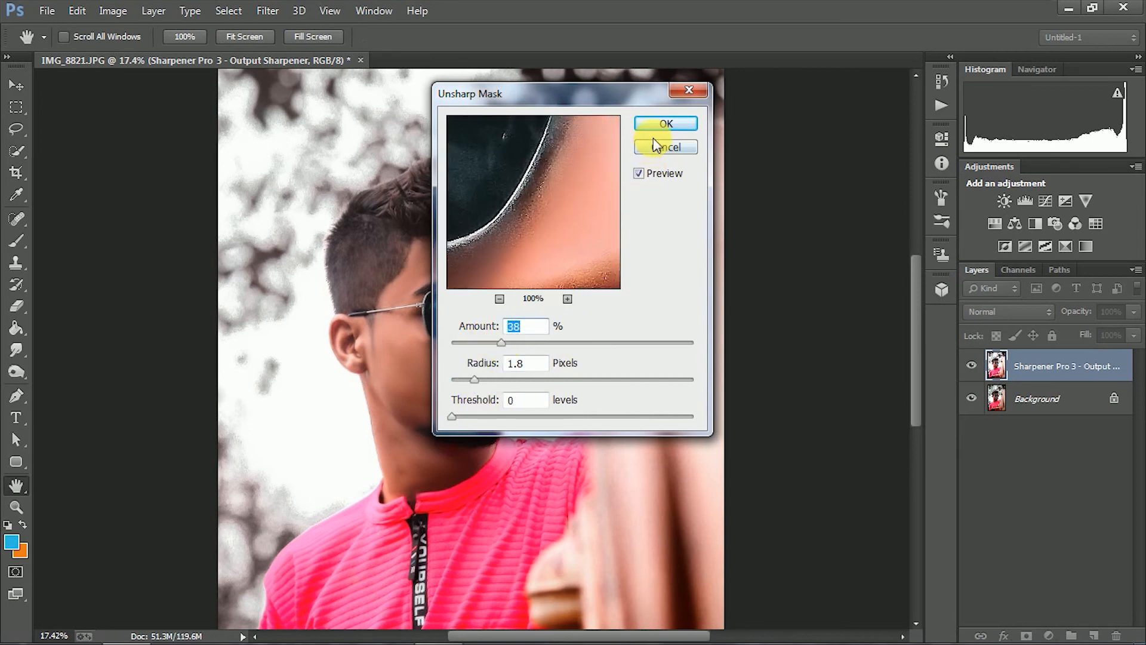
{"action": "left_click", "coordinate": [665, 123]}
Apply Nik Output Sharpener again with 70% strength, -9% structure, 27% local contrast and -3% focus
{"action": "key", "text": "z"}
{"action": "left_click_drag", "start_coordinate": [486, 287], "coordinate": [535, 331]}
{"action": "key", "text": "ctrl+0"}
{"action": "left_click", "coordinate": [263, 11]}
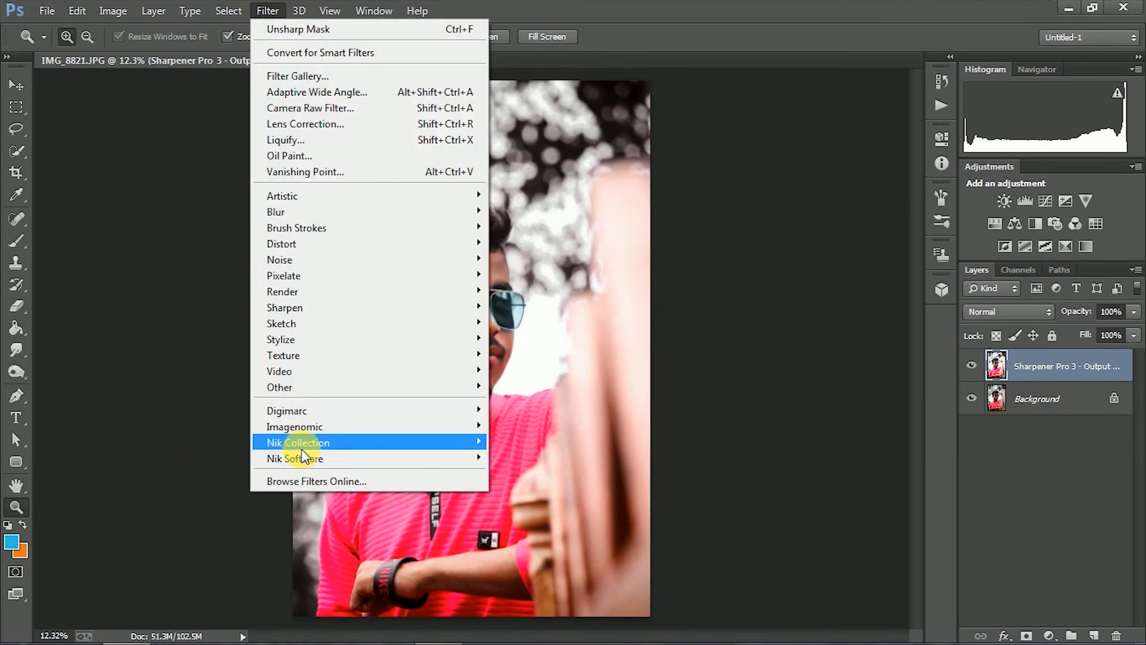
{"action": "mouse_move", "coordinate": [298, 440]}
{"action": "left_click", "coordinate": [539, 518]}
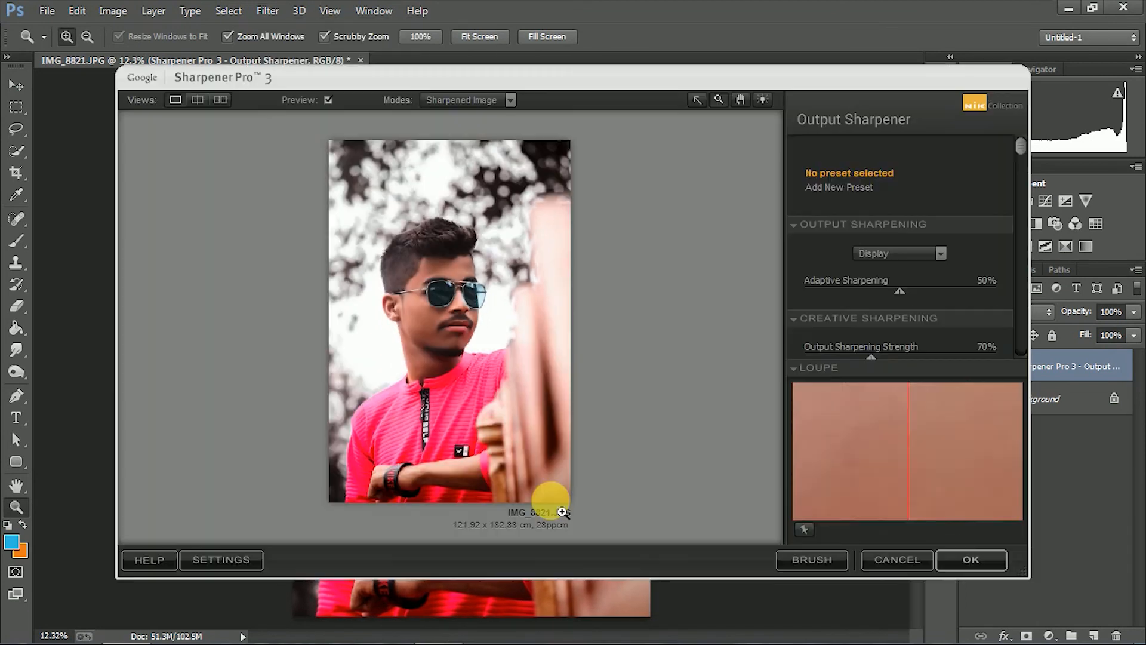
{"action": "scroll", "coordinate": [910, 282], "scroll_direction": "down", "scroll_amount": 2}
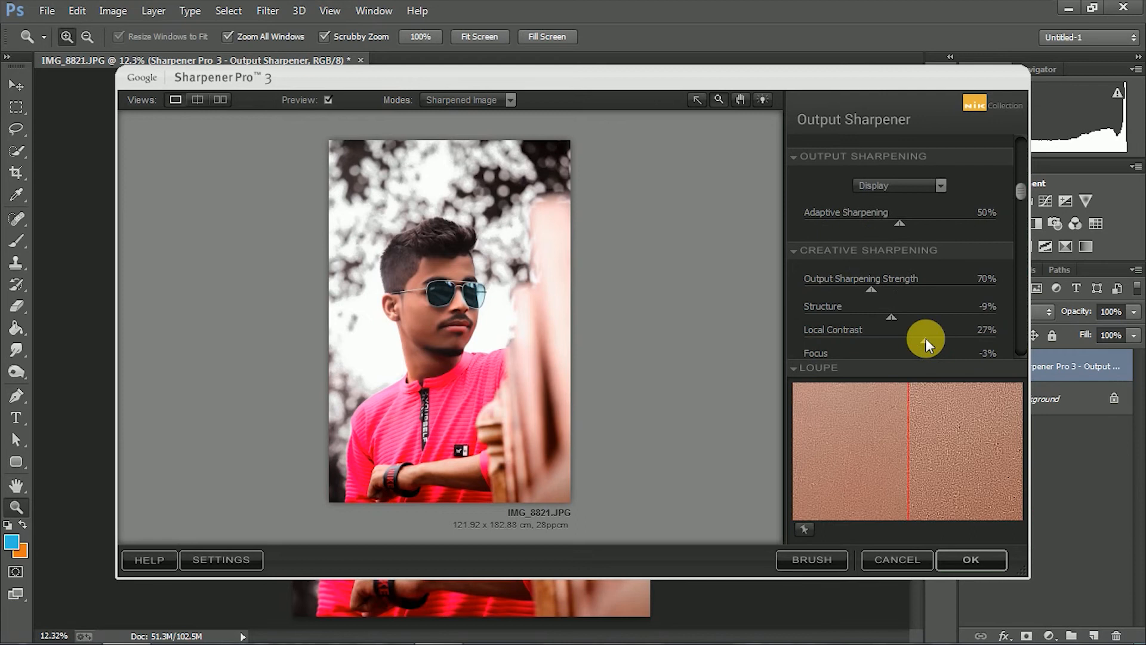
{"action": "left_click", "coordinate": [944, 551]}
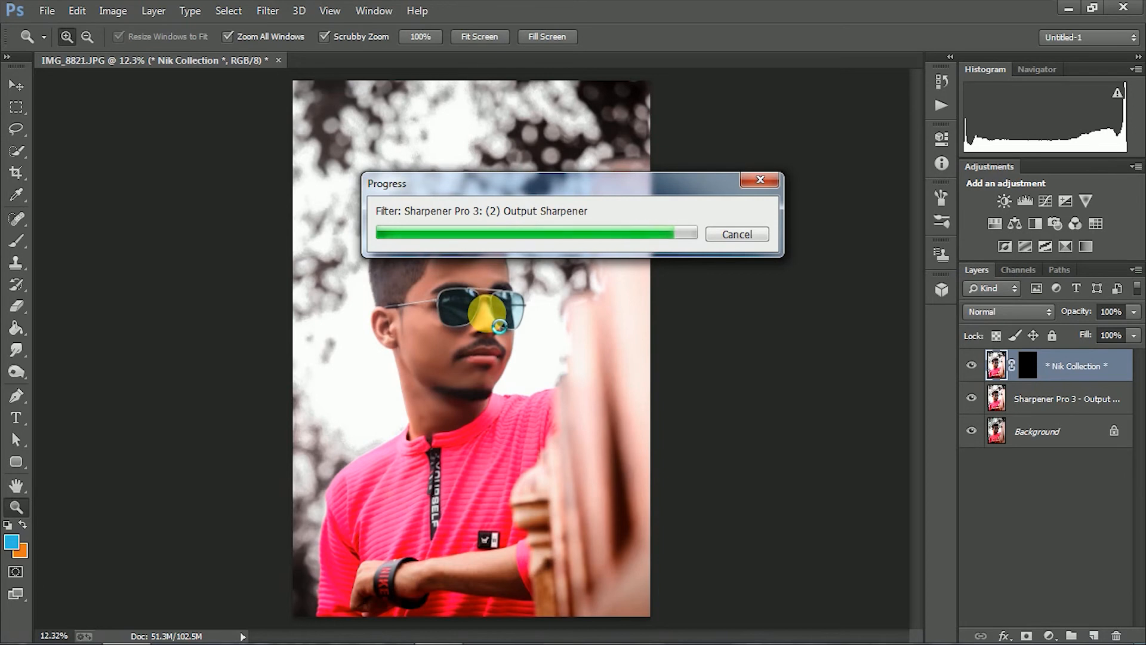
Merge the two Output Sharpener layers into one layer above the background
{"action": "key", "text": "ctrl+minus"}
{"action": "left_click_drag", "start_coordinate": [483, 314], "coordinate": [456, 312]}
{"action": "left_click", "coordinate": [1048, 394], "text": "ctrl"}
{"action": "right_click", "coordinate": [1049, 394]}
{"action": "left_click", "coordinate": [748, 517]}
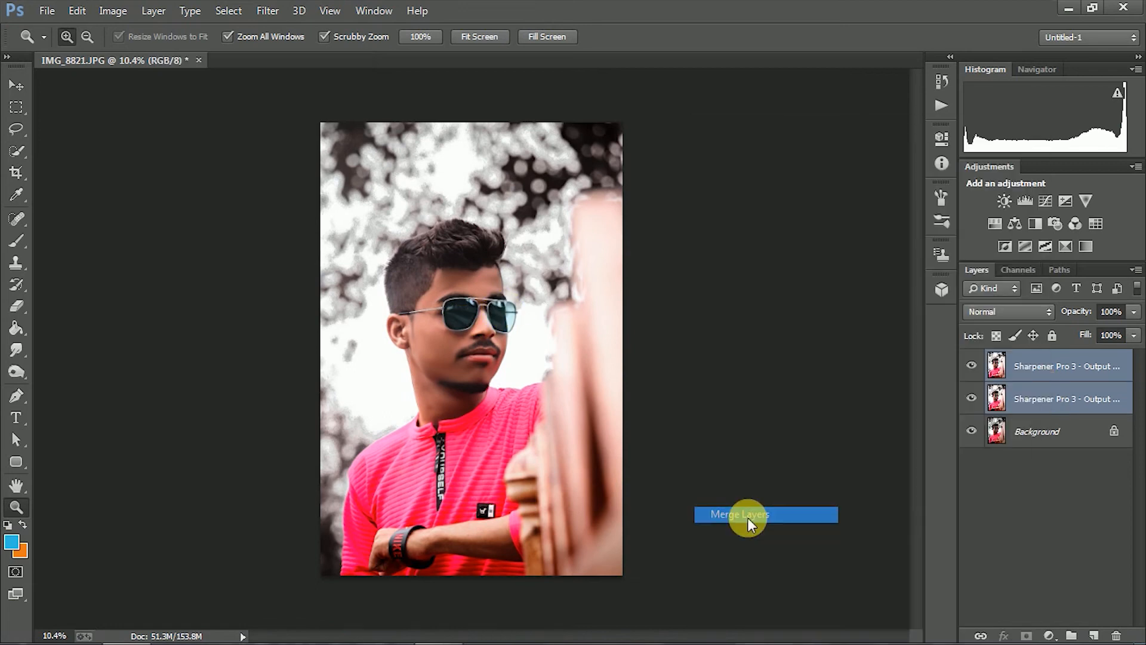
Open Lens Correction on the merged layer and try the Remove Distortion and Straighten tools on the portrait
{"action": "left_click", "coordinate": [267, 11]}
{"action": "left_click", "coordinate": [302, 119]}
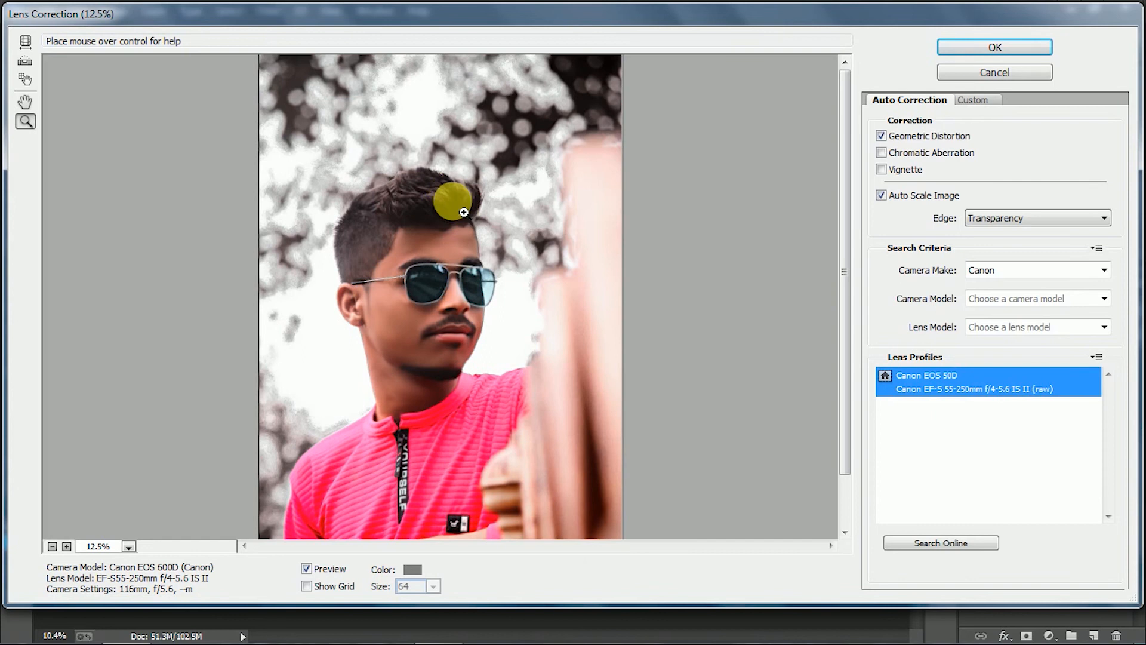
{"action": "left_click", "coordinate": [451, 194]}
{"action": "left_click", "coordinate": [26, 40]}
{"action": "mouse_move", "coordinate": [472, 290]}
{"action": "left_mouse_down"}
{"action": "mouse_move", "coordinate": [486, 307]}
{"action": "mouse_move", "coordinate": [511, 281]}
{"action": "mouse_move", "coordinate": [491, 278]}
{"action": "left_mouse_up"}
{"action": "left_click", "coordinate": [25, 61]}
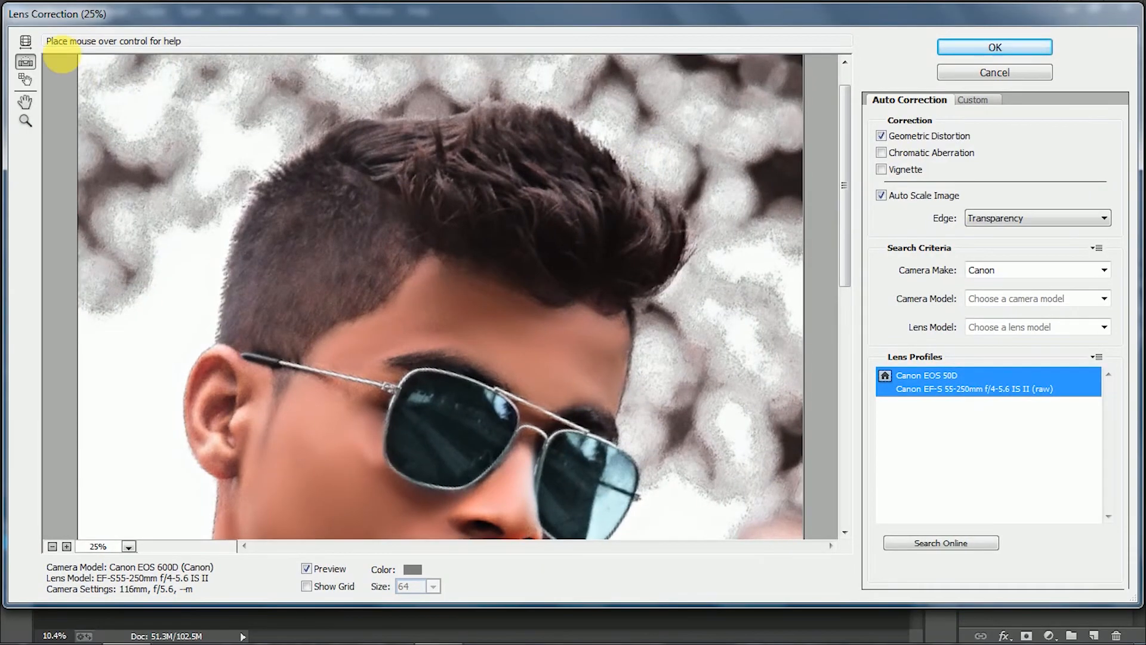
{"action": "key", "text": "d"}
{"action": "left_click", "coordinate": [51, 546]}
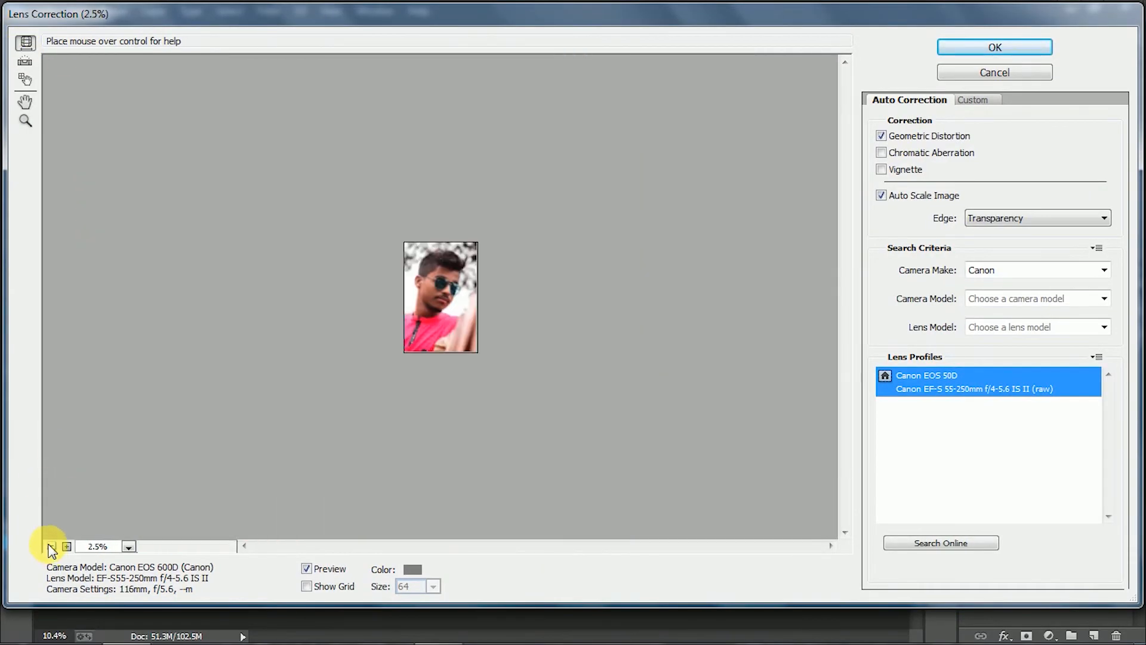
{"action": "left_click", "coordinate": [67, 546]}
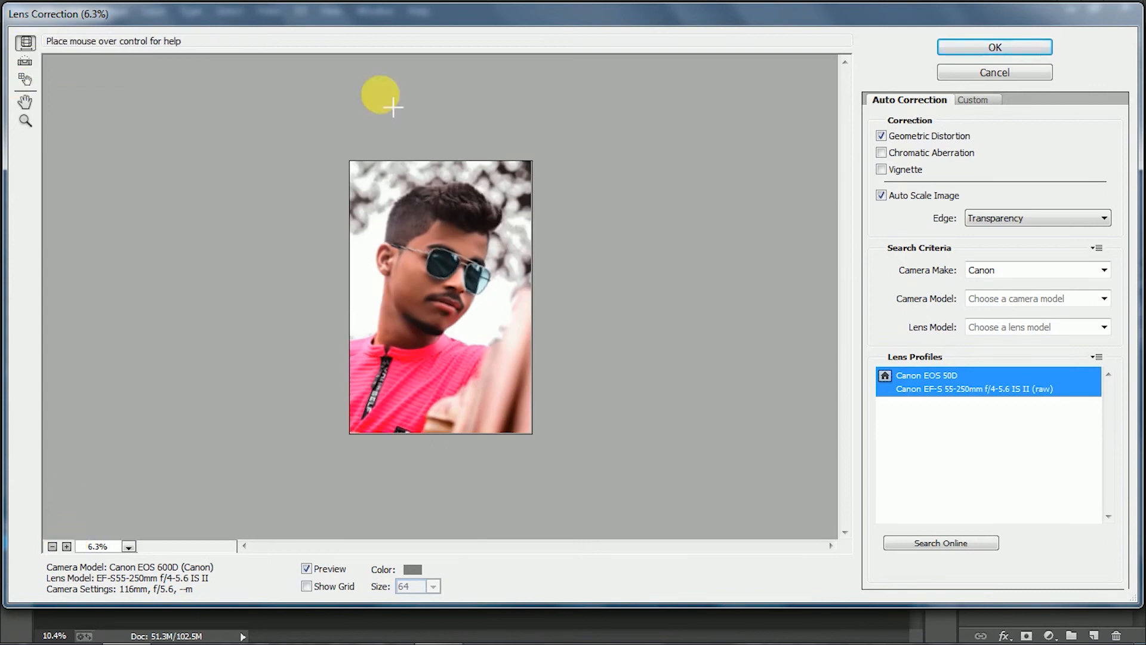
Adjust the distortion and re-straighten the portrait along a steep line running from the face down to the shirt
{"action": "left_click_drag", "start_coordinate": [432, 206], "coordinate": [425, 364]}
{"action": "left_click", "coordinate": [24, 64]}
{"action": "left_click_drag", "start_coordinate": [427, 190], "coordinate": [440, 324]}
{"action": "left_click_drag", "start_coordinate": [440, 240], "coordinate": [392, 402]}
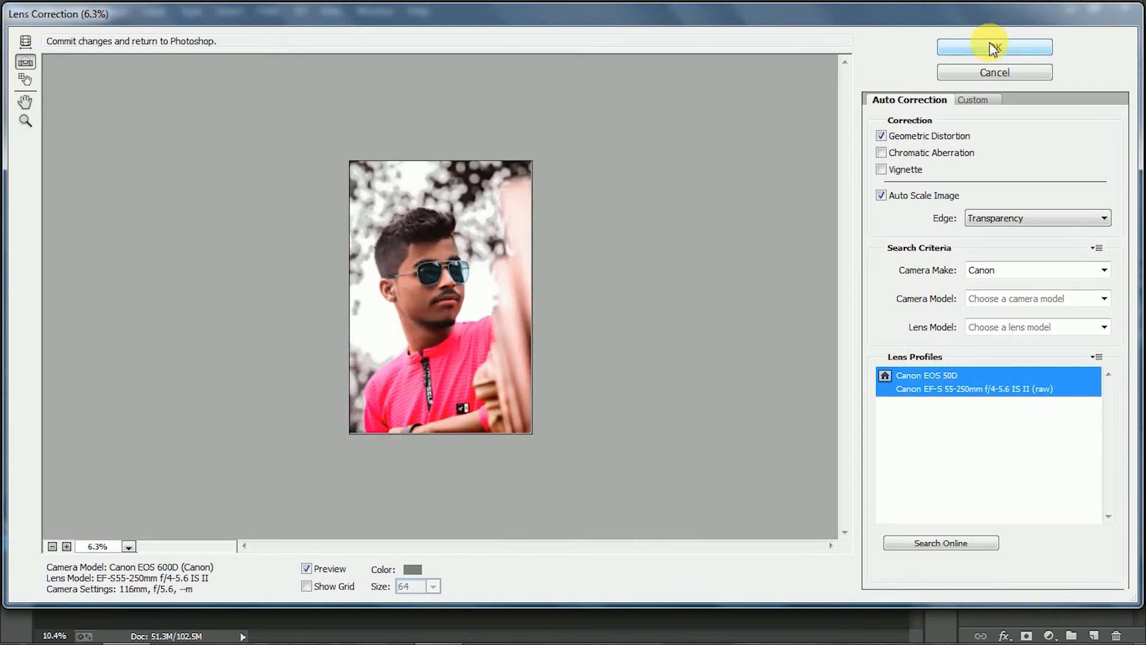
Shift the alignment grid over the portrait, check the hair and shirt details, and apply the lens correction
{"action": "left_click", "coordinate": [24, 79]}
{"action": "key", "text": "d"}
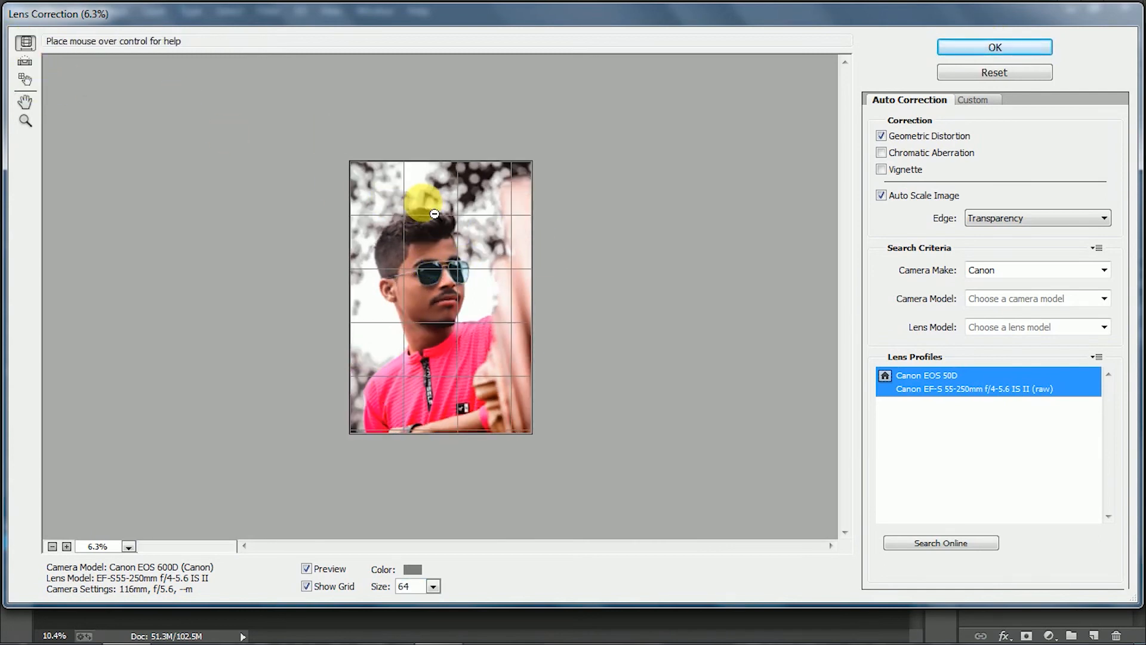
{"action": "left_click_drag", "start_coordinate": [470, 226], "coordinate": [473, 230]}
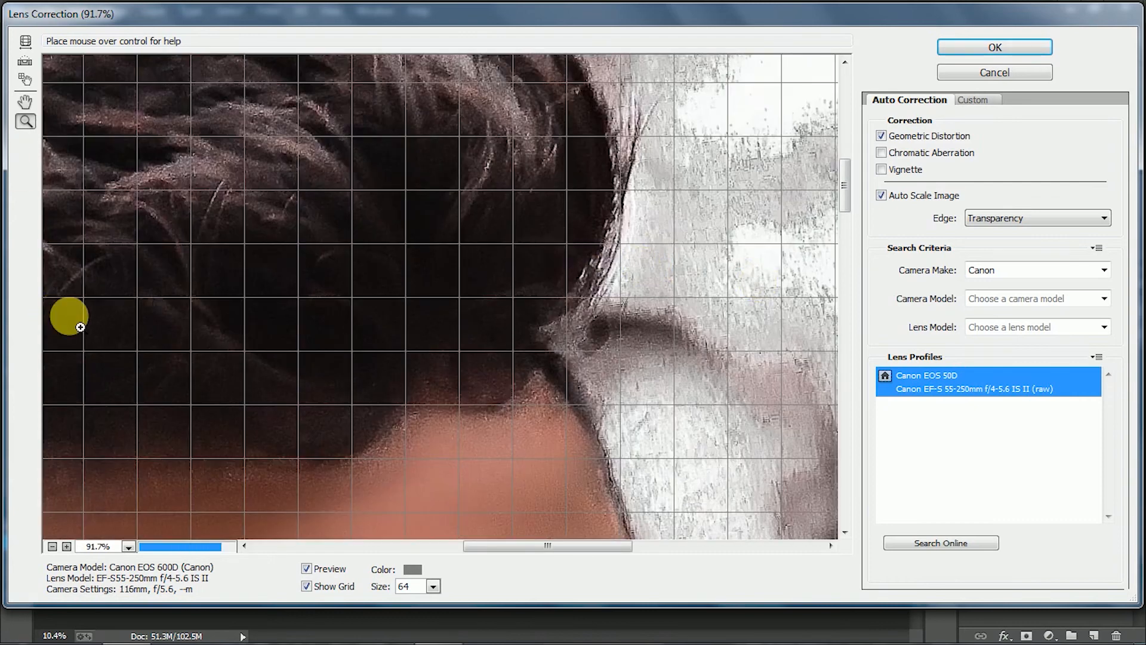
{"action": "left_click", "coordinate": [26, 79]}
{"action": "left_click_drag", "start_coordinate": [446, 154], "coordinate": [484, 154]}
{"action": "scroll", "coordinate": [484, 187], "scroll_direction": "down", "scroll_amount": 5}
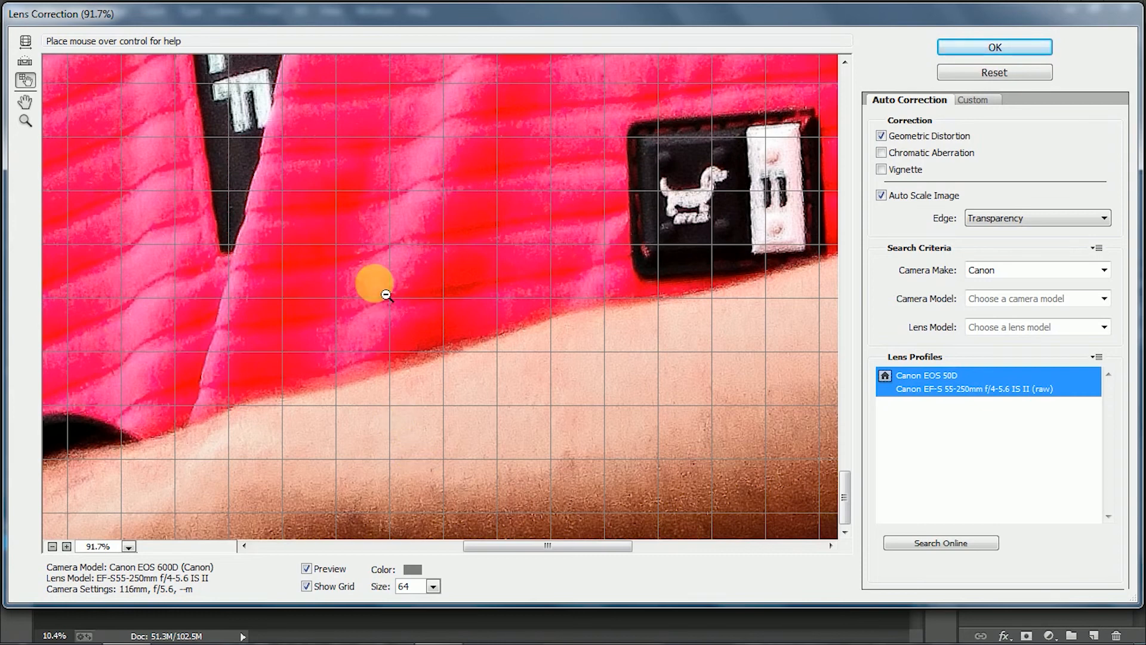
{"action": "scroll", "coordinate": [385, 293], "scroll_direction": "down", "scroll_amount": 6}
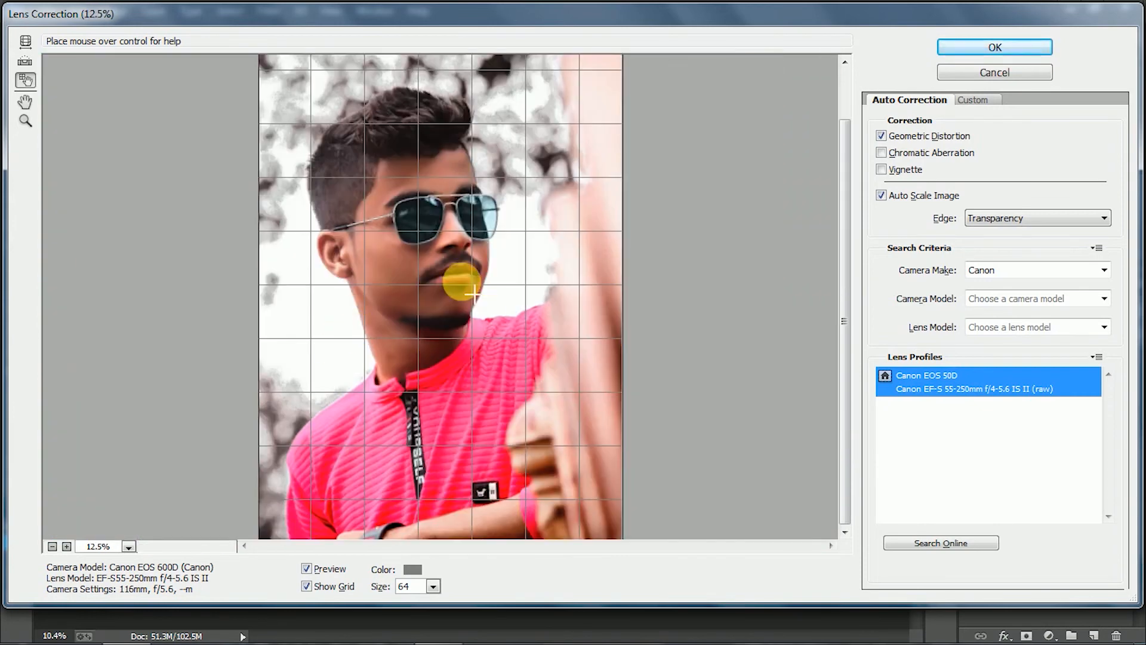
{"action": "left_click", "coordinate": [1001, 48]}
{"action": "scroll", "coordinate": [535, 291], "scroll_direction": "up", "scroll_amount": 5}
{"action": "scroll", "coordinate": [537, 293], "scroll_direction": "down", "scroll_amount": 5}
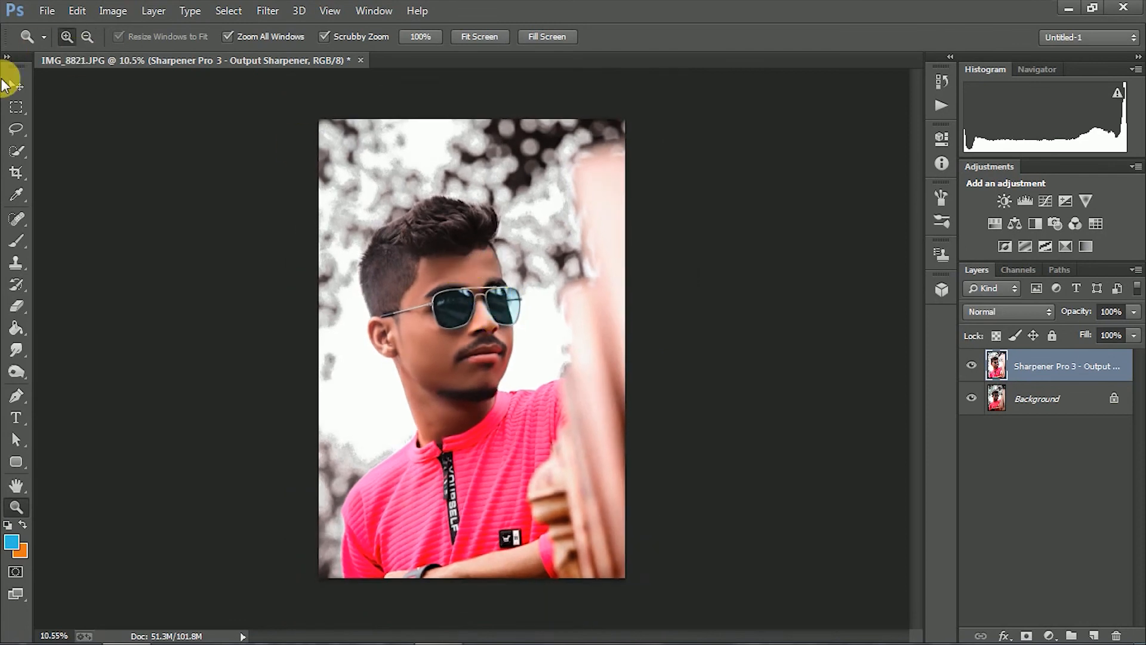
Open Hue/Saturation for the merged layer, set the master saturation to -11 and the reds' saturation to -4
{"action": "left_click", "coordinate": [15, 84]}
{"action": "left_click", "coordinate": [113, 11]}
{"action": "mouse_move", "coordinate": [165, 58]}
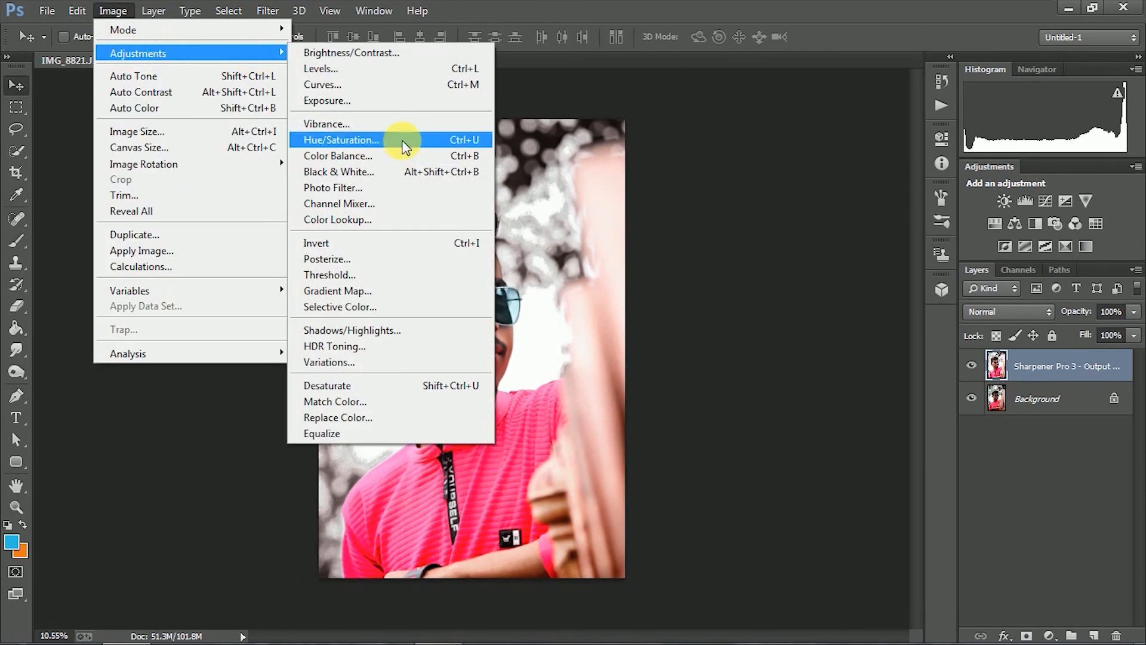
{"action": "left_click", "coordinate": [398, 140]}
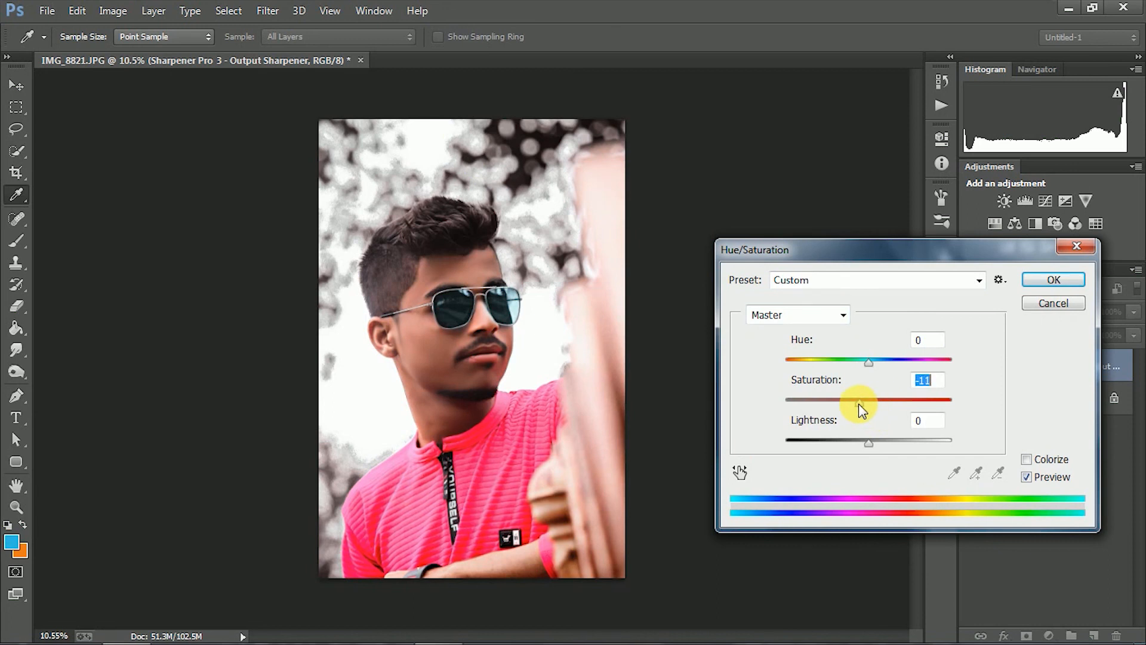
{"action": "mouse_move", "coordinate": [852, 408]}
{"action": "left_mouse_down"}
{"action": "mouse_move", "coordinate": [833, 403]}
{"action": "mouse_move", "coordinate": [861, 402]}
{"action": "left_mouse_up"}
{"action": "left_click", "coordinate": [843, 314]}
{"action": "left_click", "coordinate": [829, 346]}
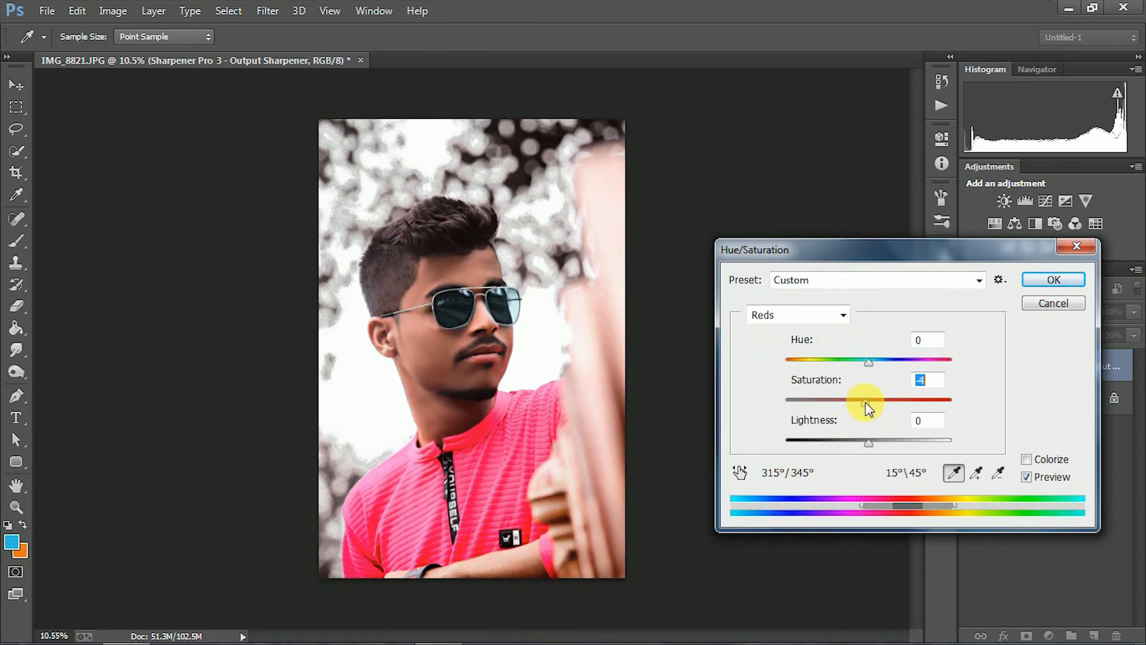
Set the greens' hue to -15 and their saturation to -16
{"action": "left_click", "coordinate": [816, 318]}
{"action": "left_click", "coordinate": [846, 376]}
{"action": "left_click_drag", "start_coordinate": [869, 404], "coordinate": [856, 403]}
{"action": "left_click_drag", "start_coordinate": [868, 364], "coordinate": [875, 369]}
{"action": "left_click", "coordinate": [823, 316]}
{"action": "left_click", "coordinate": [816, 374]}
{"action": "left_click", "coordinate": [856, 363]}
Set the hue of the blues to +9
{"action": "left_click", "coordinate": [797, 316]}
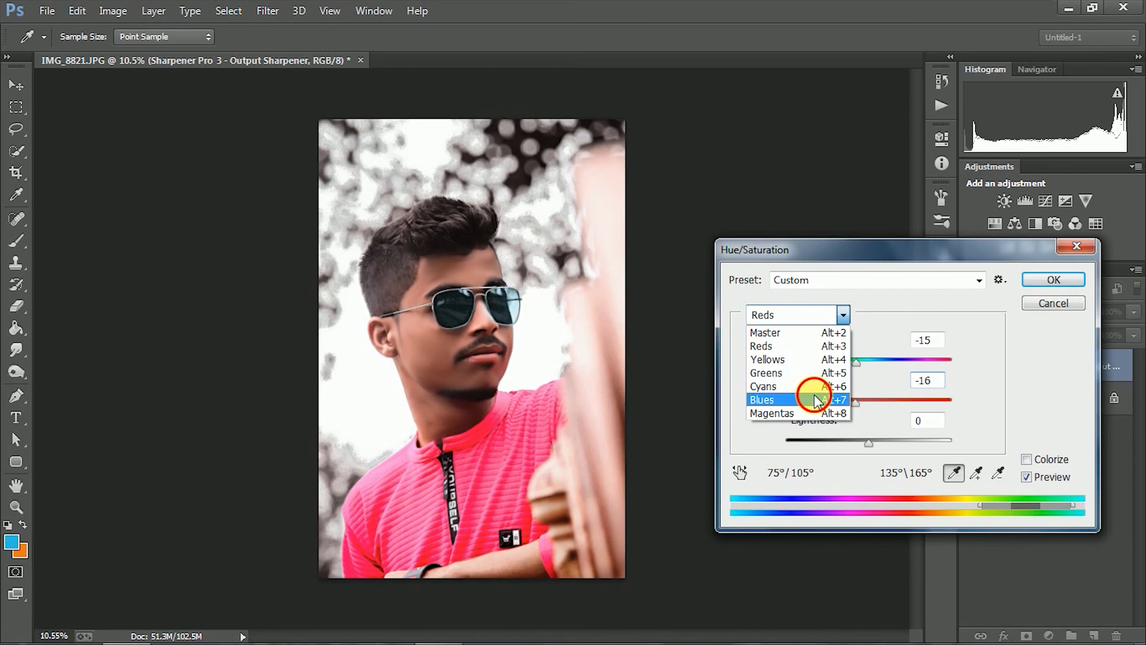
{"action": "left_click", "coordinate": [808, 399]}
{"action": "left_click", "coordinate": [875, 360]}
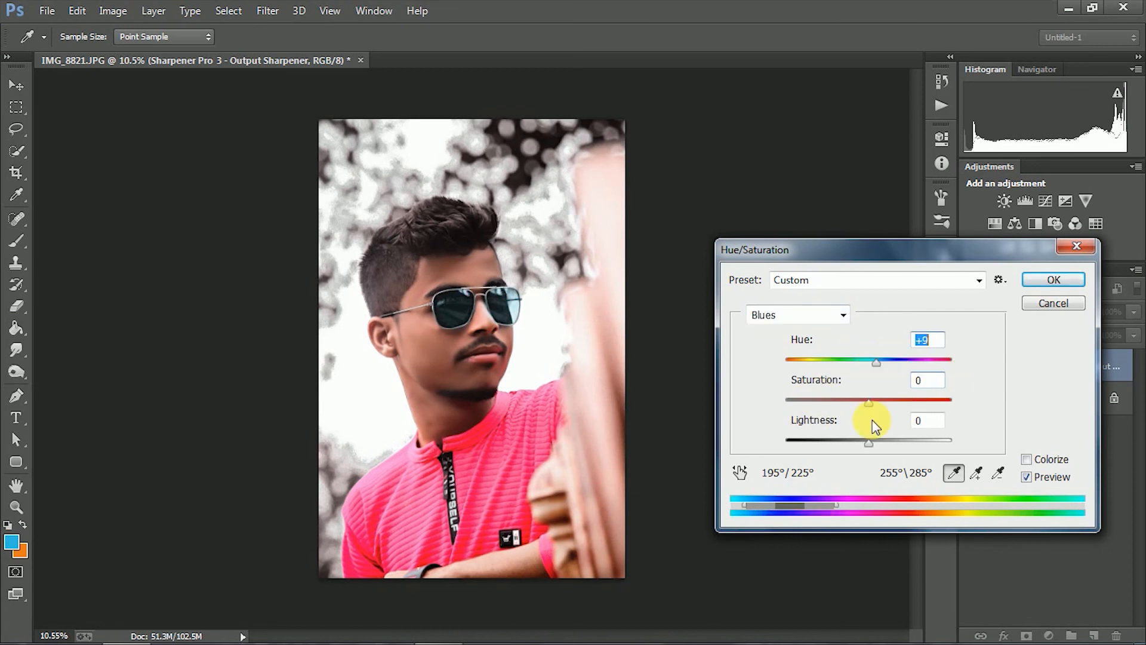
Set the magentas' hue to -30 and saturation to -32, raise their lightness, and apply the Hue/Saturation adjustment
{"action": "left_click", "coordinate": [805, 314]}
{"action": "left_click", "coordinate": [802, 416]}
{"action": "left_click", "coordinate": [878, 361]}
{"action": "left_click_drag", "start_coordinate": [840, 364], "coordinate": [890, 375]}
{"action": "left_click_drag", "start_coordinate": [868, 403], "coordinate": [915, 370]}
{"action": "mouse_move", "coordinate": [868, 442]}
{"action": "left_mouse_down"}
{"action": "mouse_move", "coordinate": [783, 442]}
{"action": "mouse_move", "coordinate": [872, 442]}
{"action": "left_mouse_up"}
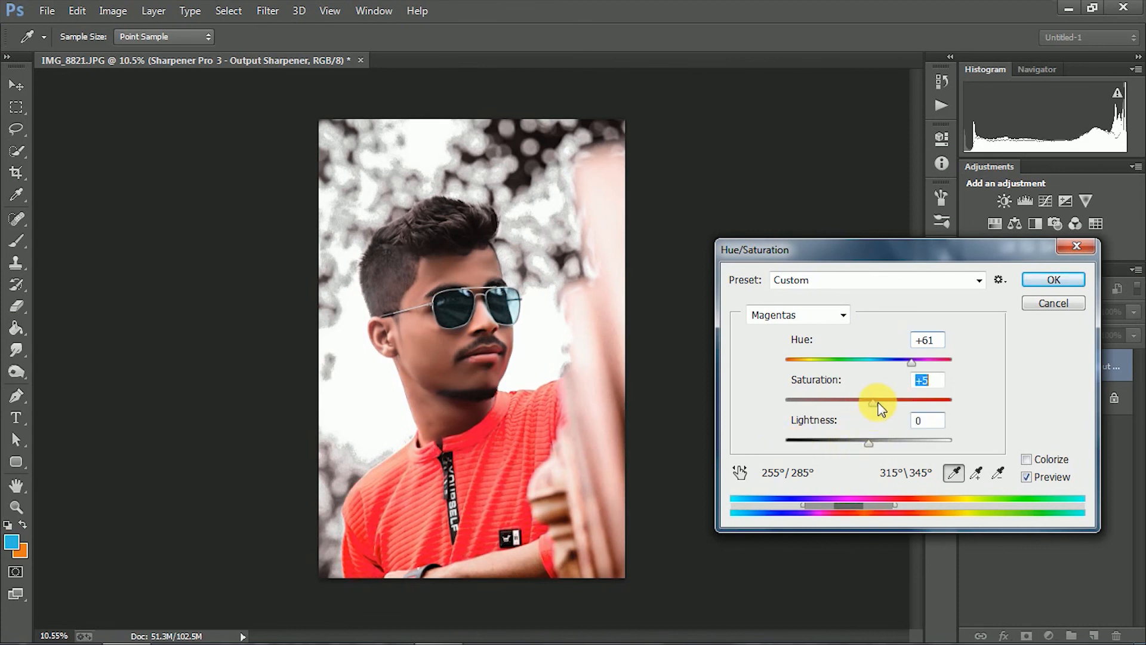
{"action": "left_click_drag", "start_coordinate": [881, 365], "coordinate": [844, 375]}
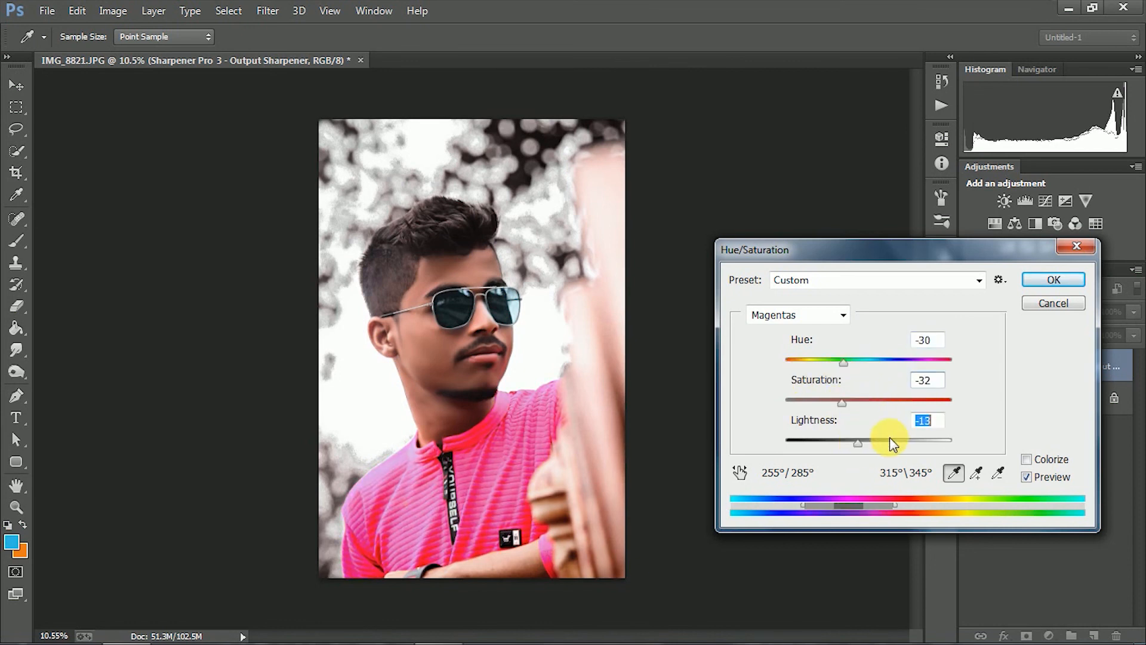
{"action": "left_click_drag", "start_coordinate": [857, 443], "coordinate": [896, 431]}
{"action": "left_click", "coordinate": [1041, 289]}
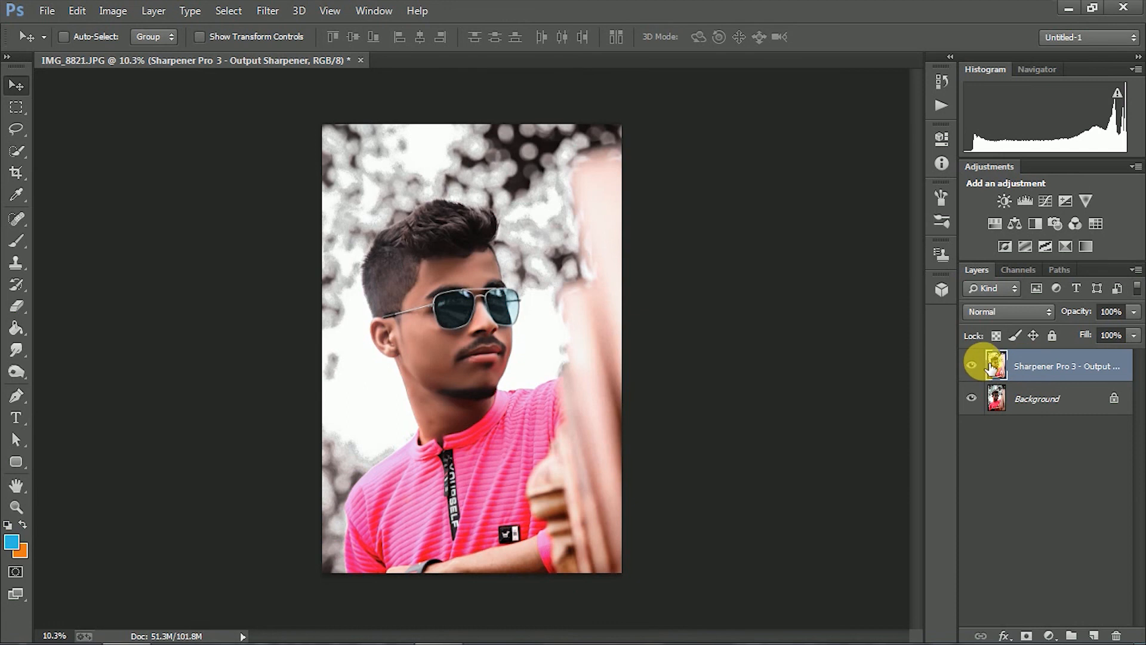
Compare the portrait before and after retouching by repeatedly hiding and showing the Sharpener Pro 3 layer, leaving it shown
{"action": "left_click", "coordinate": [971, 365]}
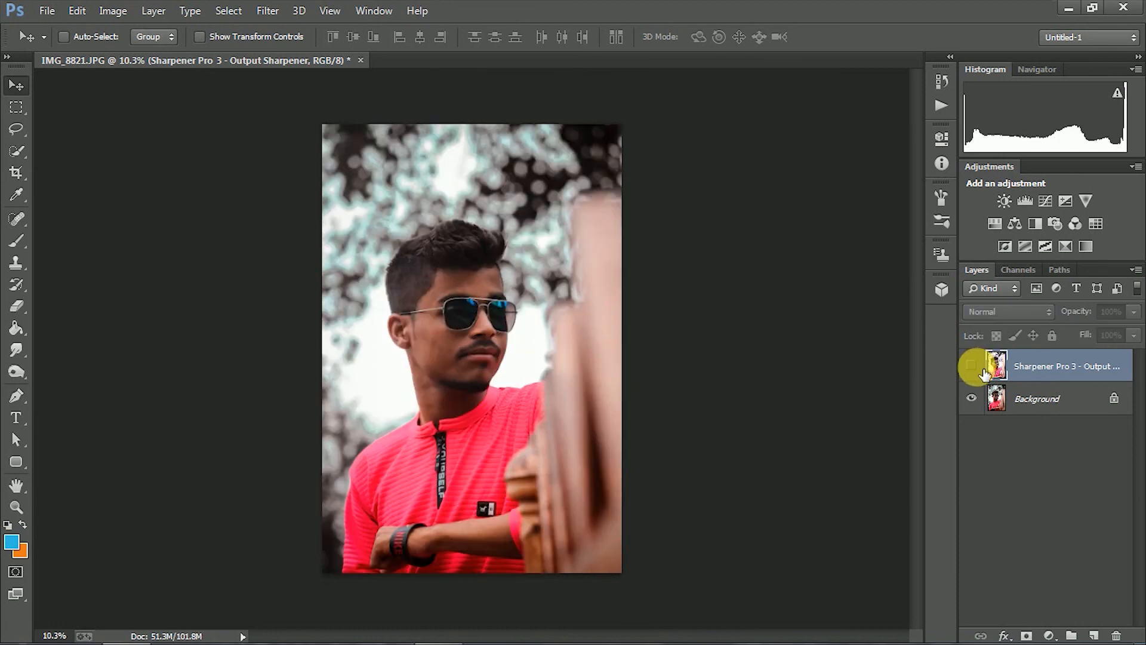
{"action": "left_click", "coordinate": [972, 366]}
{"action": "left_click", "coordinate": [973, 366]}
{"action": "left_click", "coordinate": [973, 366]}
{"action": "left_click", "coordinate": [973, 366]}
{"action": "left_click", "coordinate": [972, 366]}
{"action": "left_click", "coordinate": [973, 366]}
{"action": "left_click", "coordinate": [973, 366]}
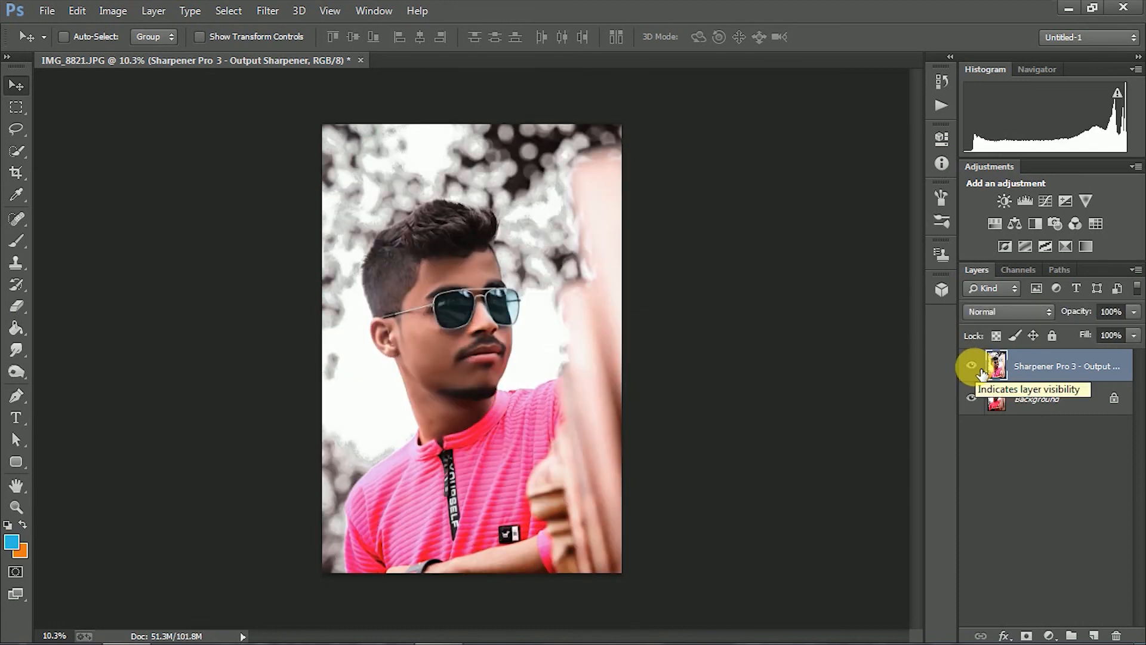
{"action": "left_click", "coordinate": [979, 368]}
{"action": "left_click", "coordinate": [979, 367]}
{"action": "left_click", "coordinate": [979, 368]}
{"action": "left_click", "coordinate": [979, 367]}
{"action": "left_click", "coordinate": [979, 368]}
{"action": "left_click", "coordinate": [976, 365]}
{"action": "left_click", "coordinate": [975, 366]}
{"action": "left_click", "coordinate": [975, 365]}
{"action": "left_click", "coordinate": [976, 365]}
{"action": "left_click", "coordinate": [975, 366]}
{"action": "left_click", "coordinate": [976, 365]}
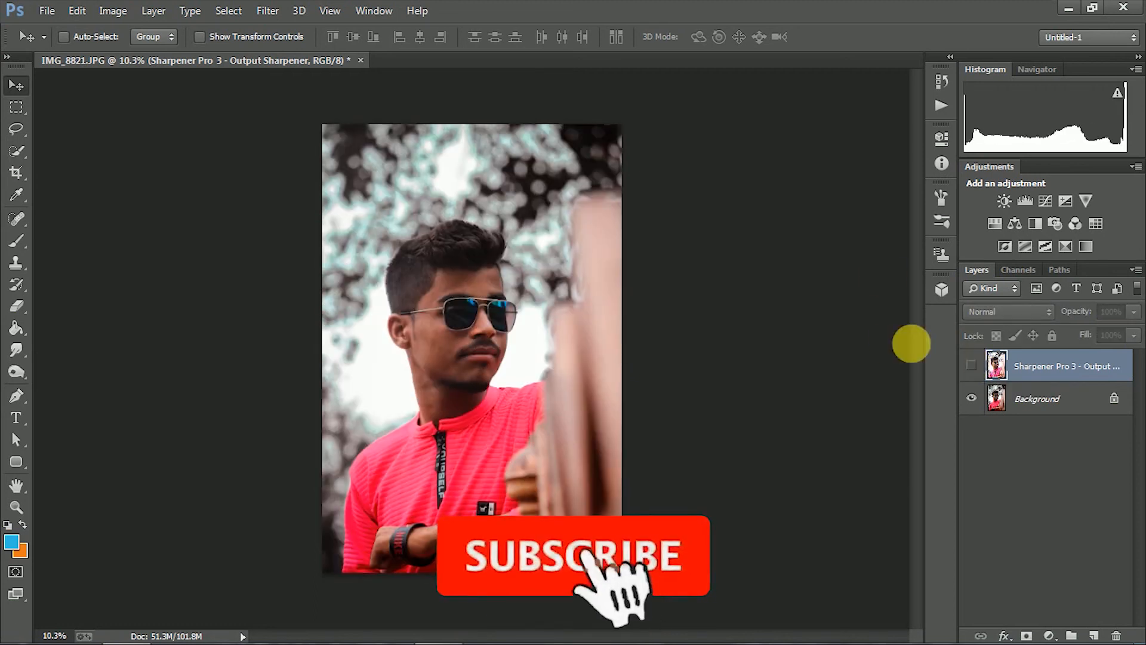
Open the Save for Web export for the retouched portrait and check the whole image in the optimized preview
{"action": "left_click", "coordinate": [46, 9]}
{"action": "left_click", "coordinate": [124, 197]}
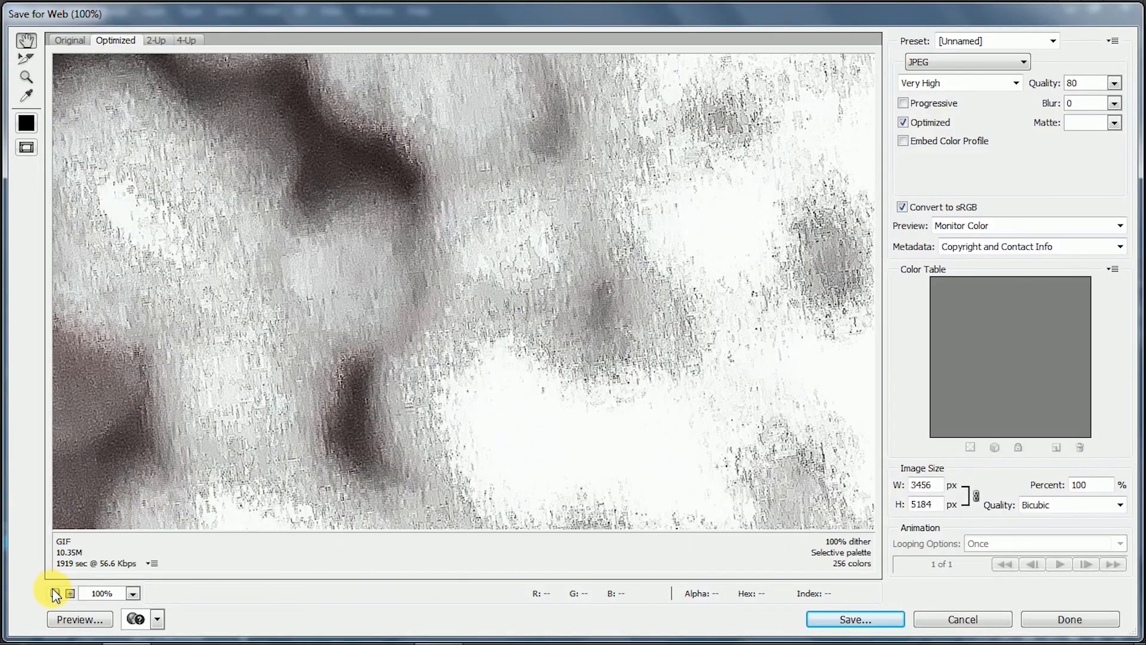
{"action": "left_click", "coordinate": [55, 593]}
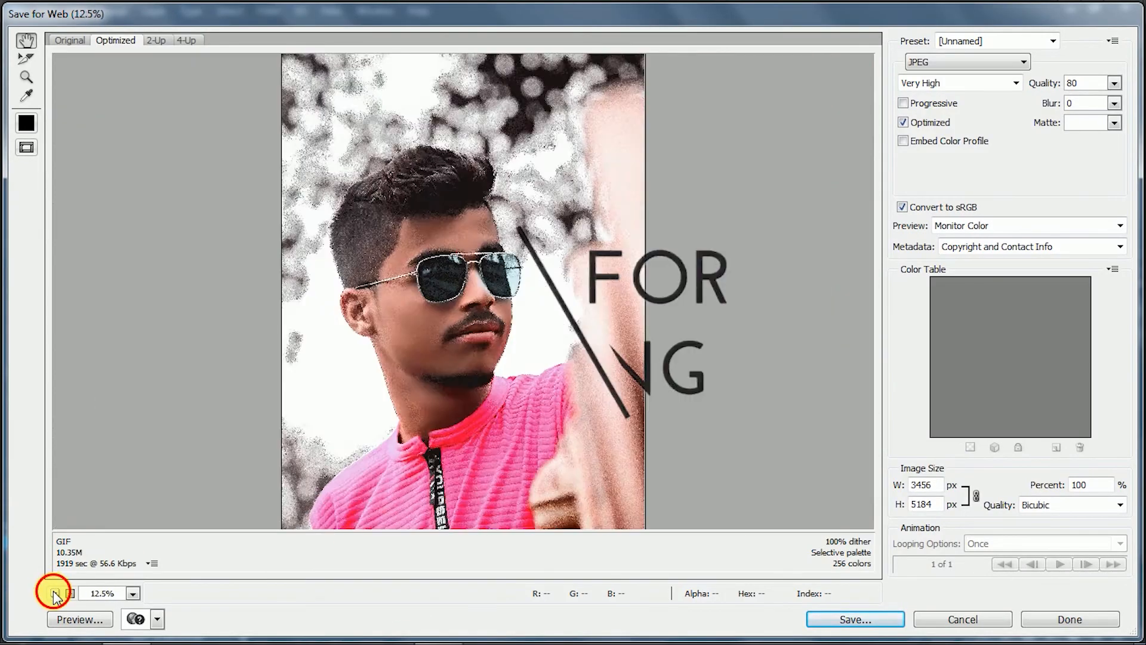
{"action": "left_click", "coordinate": [55, 593]}
Save the optimized JPEG as IMG_8821.jpg inside the Temp folder on Local Disk (E:)
{"action": "left_click", "coordinate": [856, 619]}
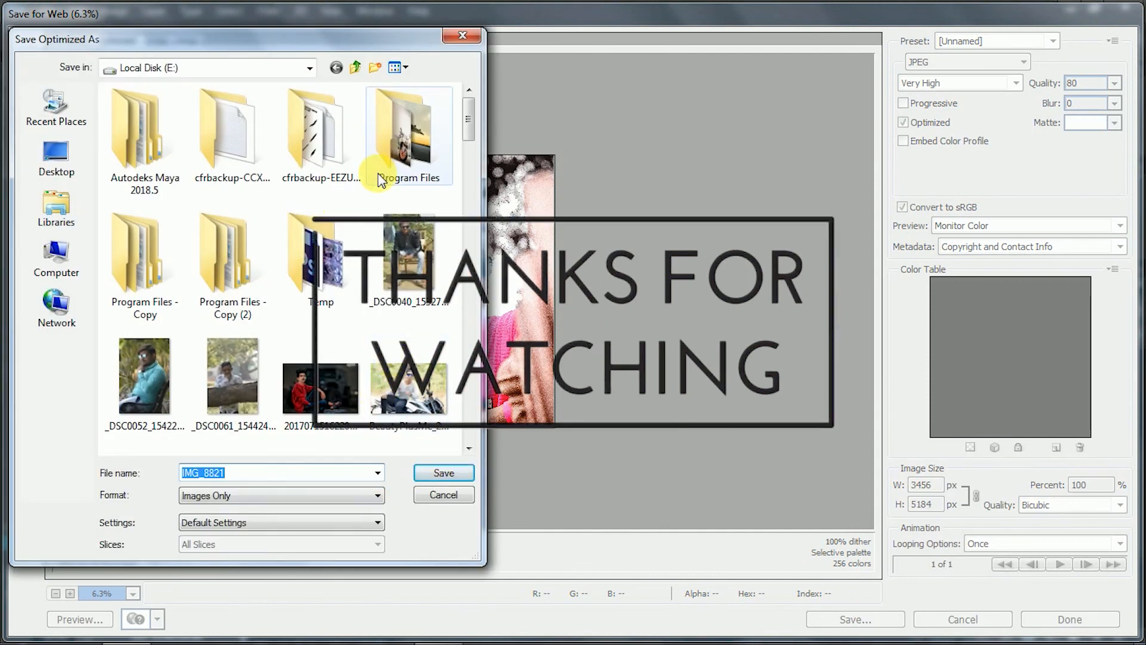
{"action": "left_click", "coordinate": [56, 257]}
{"action": "double_click", "coordinate": [203, 202]}
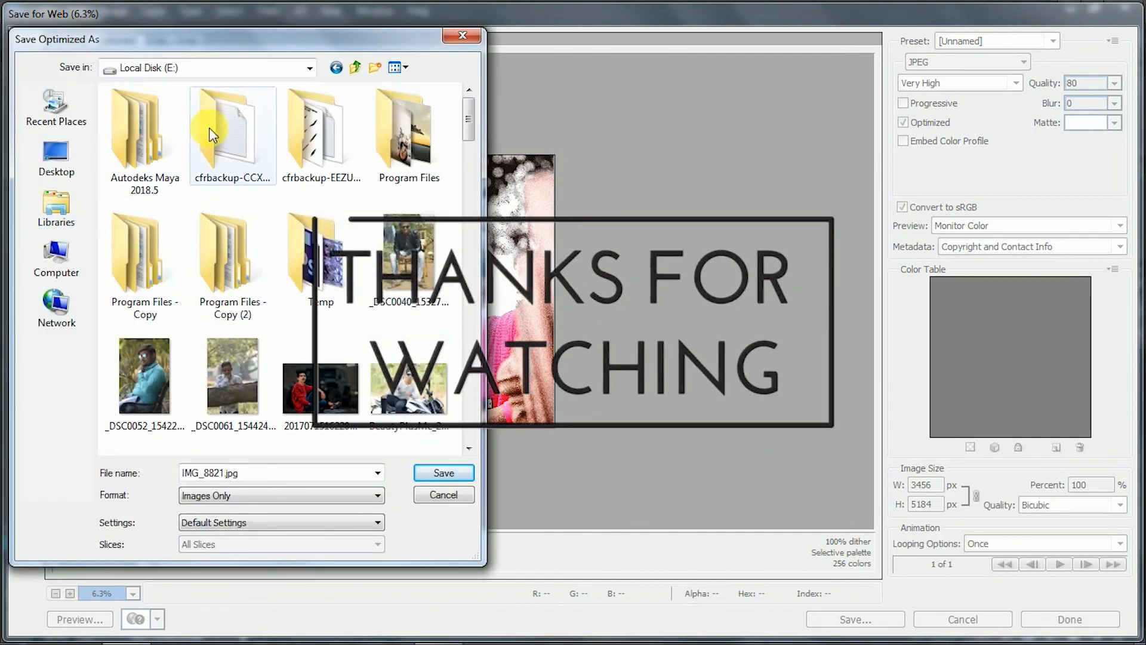
{"action": "double_click", "coordinate": [317, 266]}
{"action": "double_click", "coordinate": [154, 141]}
{"action": "double_click", "coordinate": [149, 115]}
{"action": "left_click", "coordinate": [427, 474]}
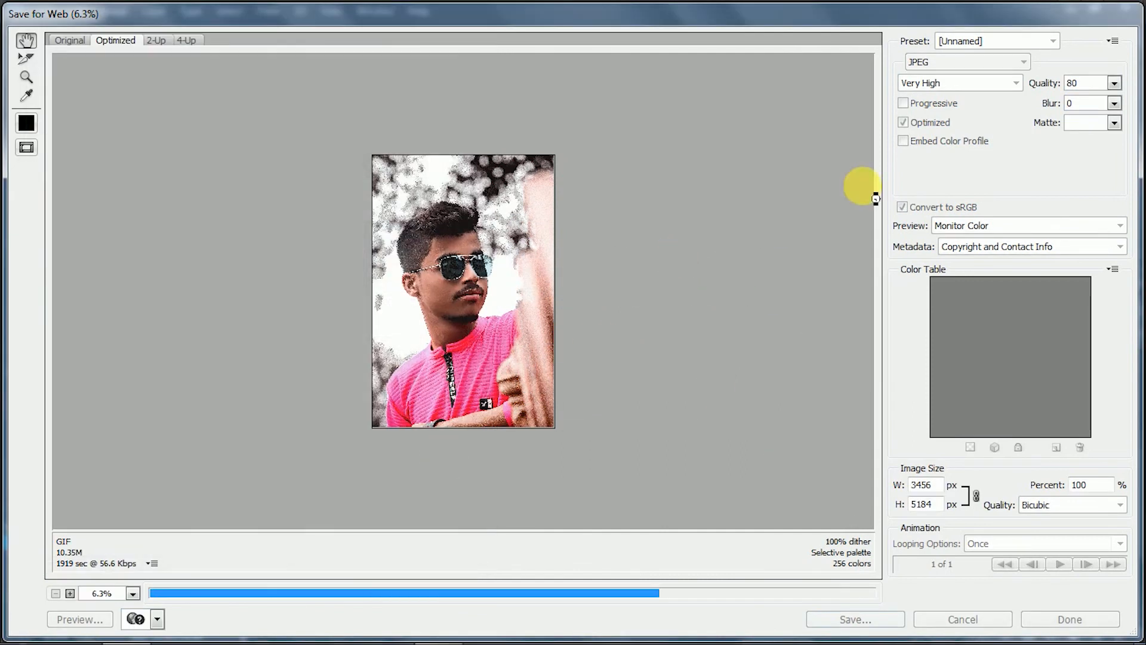